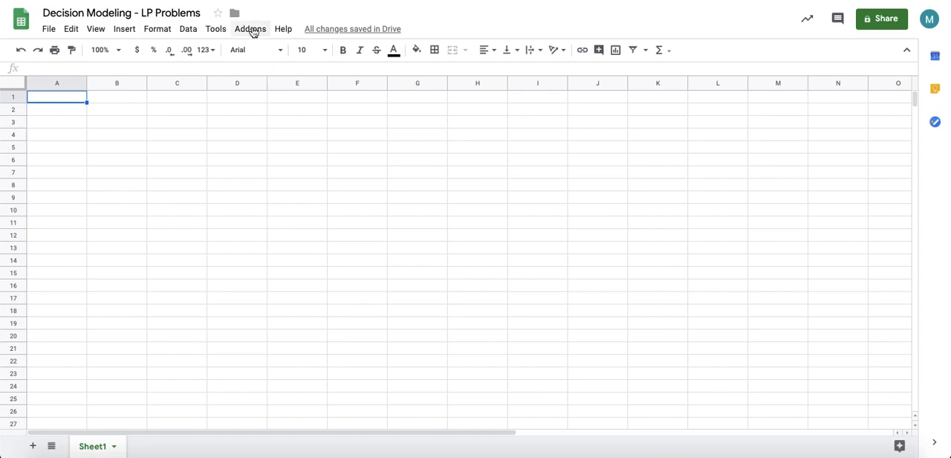
# Step: Look up the OpenSolver add-on in the add-ons marketplace, then close the marketplace
pyautogui.click(252, 32)
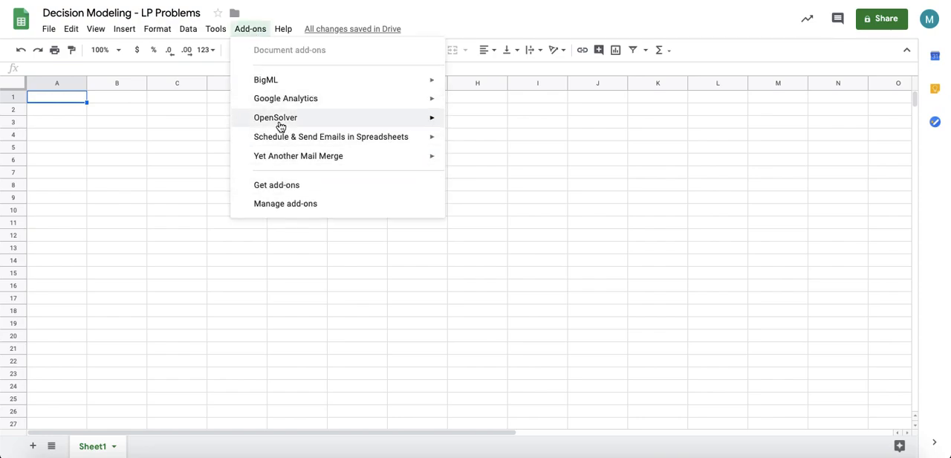
pyautogui.moveTo(278, 125)
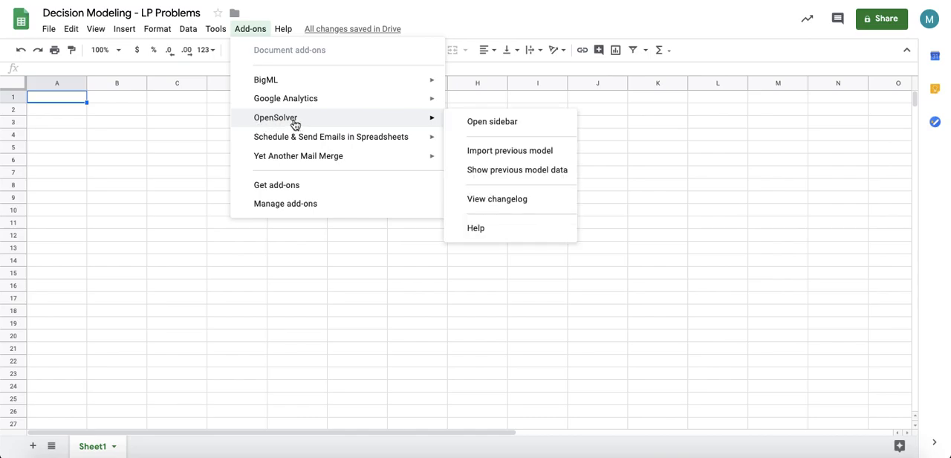
pyautogui.click(277, 188)
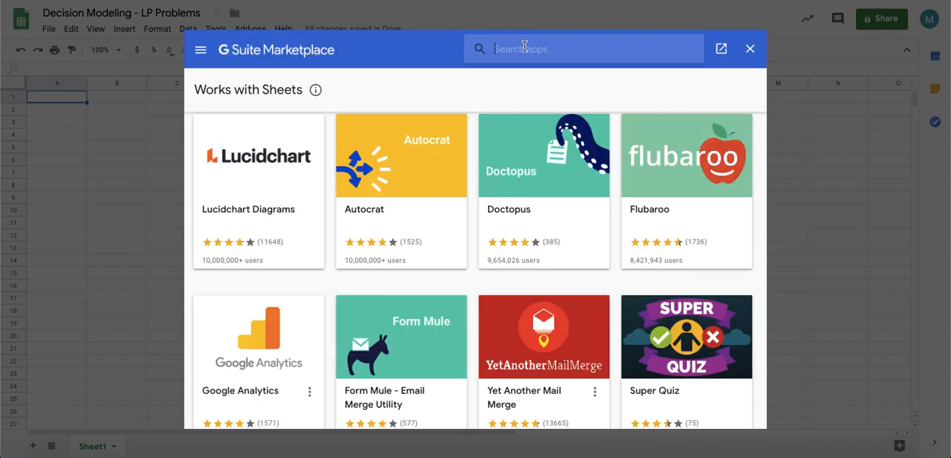
pyautogui.click(525, 47)
pyautogui.write('open')
pyautogui.click(519, 63)
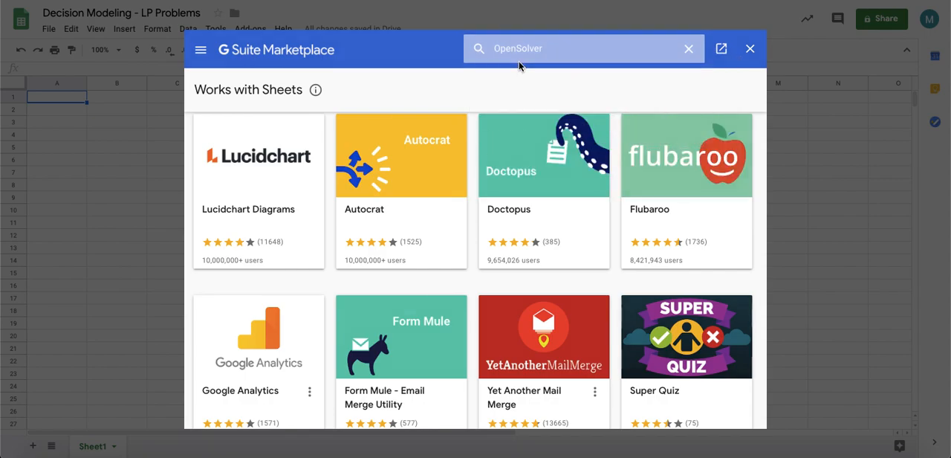
pyautogui.click(308, 202)
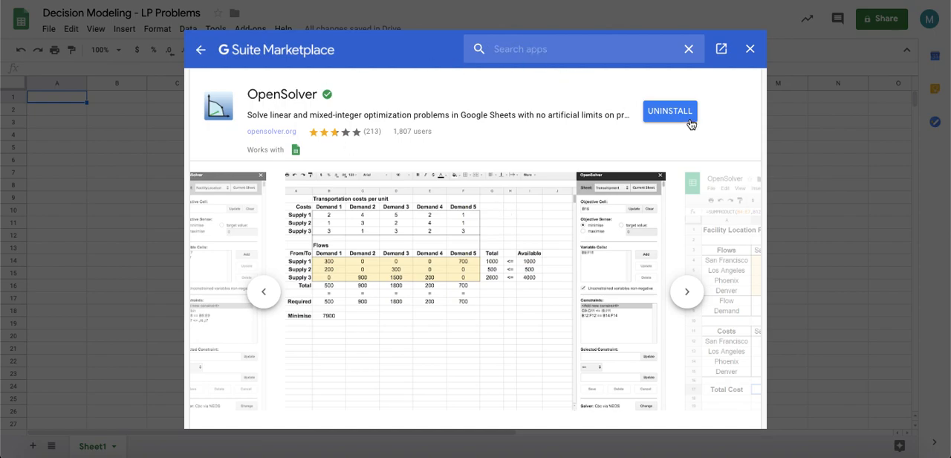
pyautogui.click(201, 50)
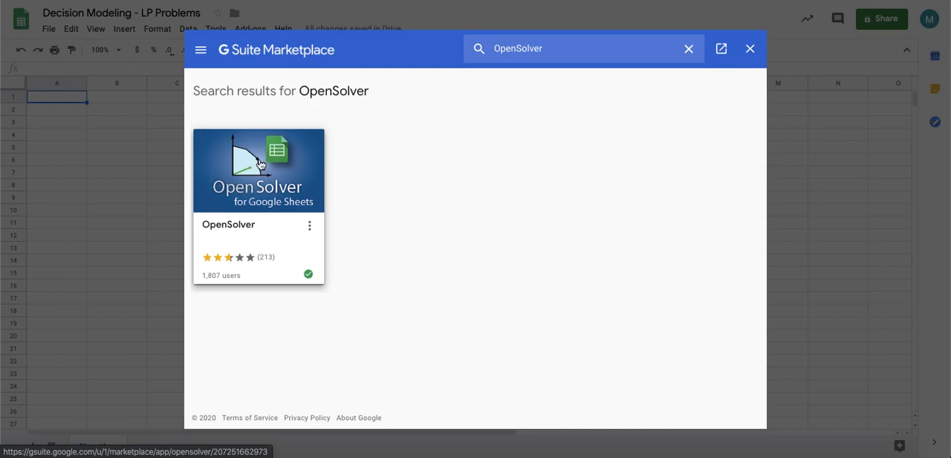
pyautogui.click(752, 52)
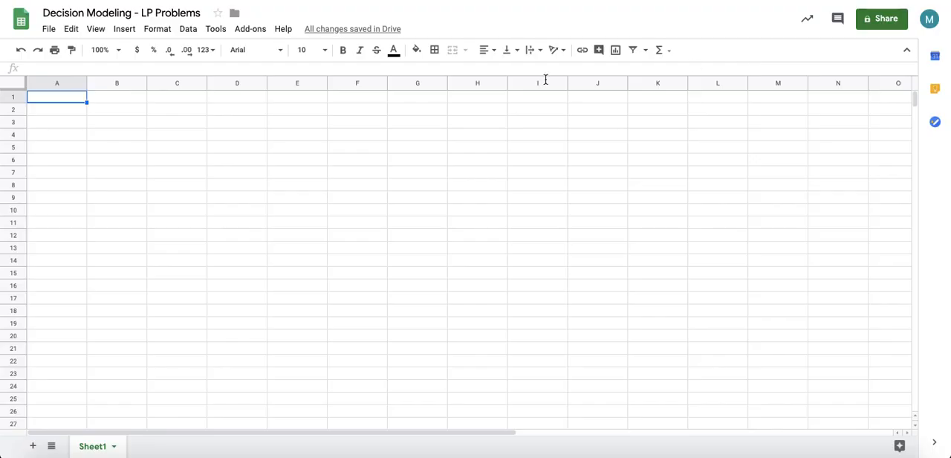
# Step: Bring up the LP problem notes window beside the spreadsheet to read Problem 1
pyautogui.click(151, 197)
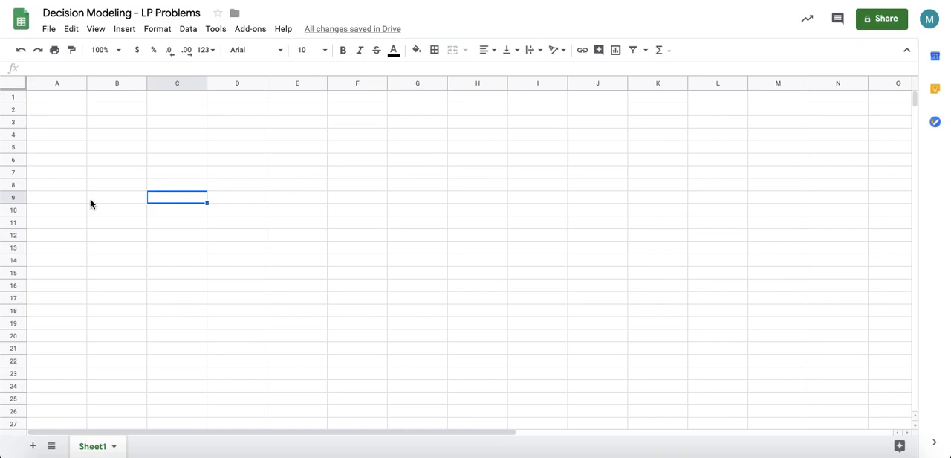
pyautogui.click(69, 109)
pyautogui.press('Up')
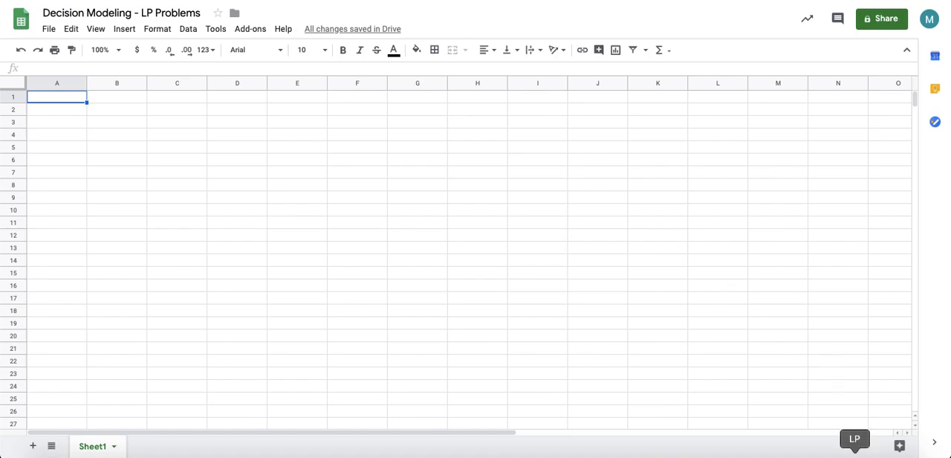
pyautogui.click(854, 455)
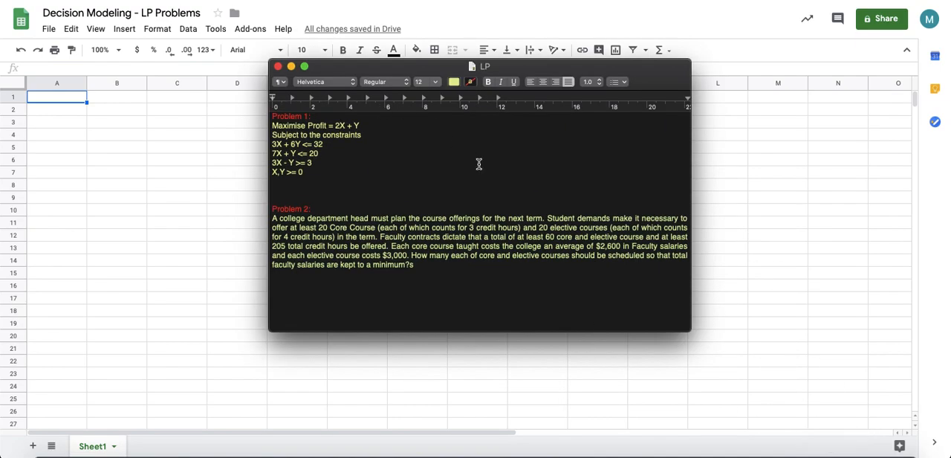
pyautogui.click(368, 123)
pyautogui.click(291, 67)
pyautogui.moveTo(370, 66); pyautogui.dragTo(678, 87)
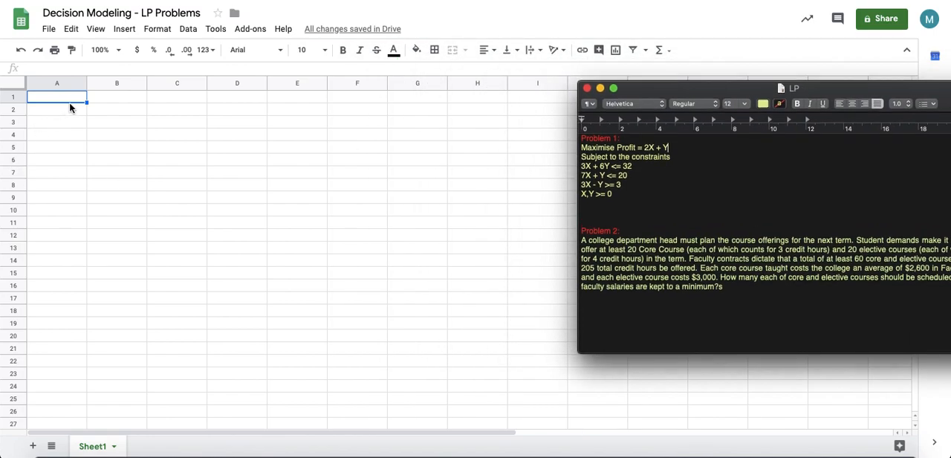
# Step: Enter the column headers X and Y in B1 and C1, and the label Variable in A2
pyautogui.click(102, 103)
pyautogui.write('x')
pyautogui.press('Tab')
pyautogui.write('Y')
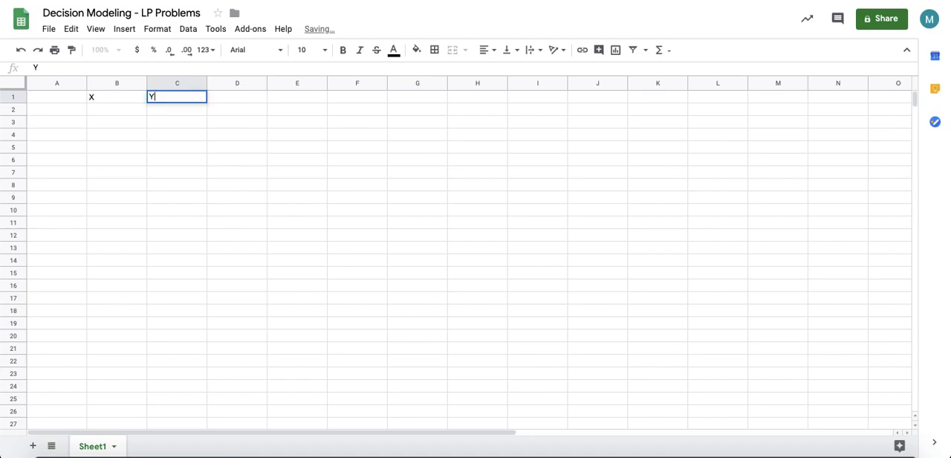
pyautogui.press('Left')
pyautogui.press('Left')
pyautogui.press('Down')
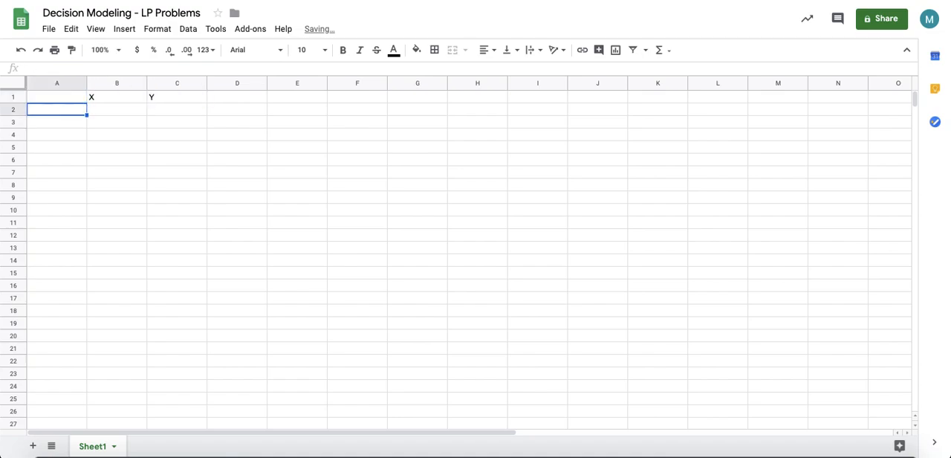
pyautogui.write('V')
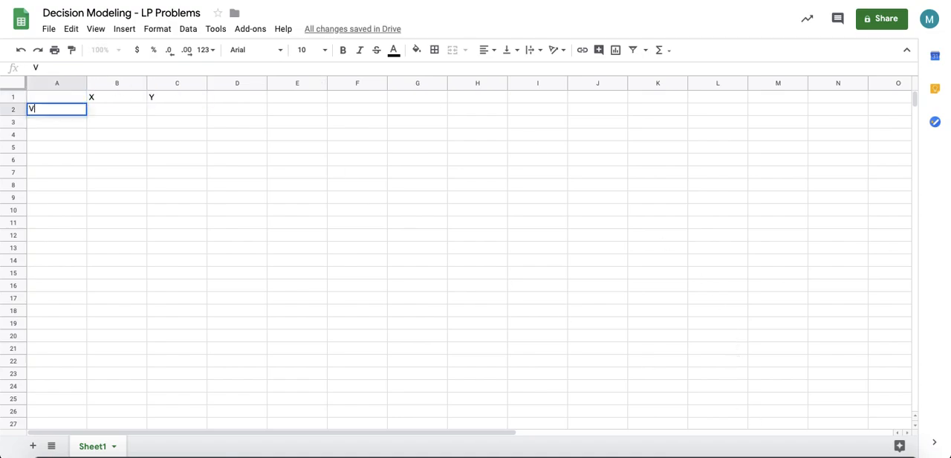
pyautogui.write('aliableCe')
pyautogui.press('BackSpace')
pyautogui.press('BackSpace')
pyautogui.press('Return')
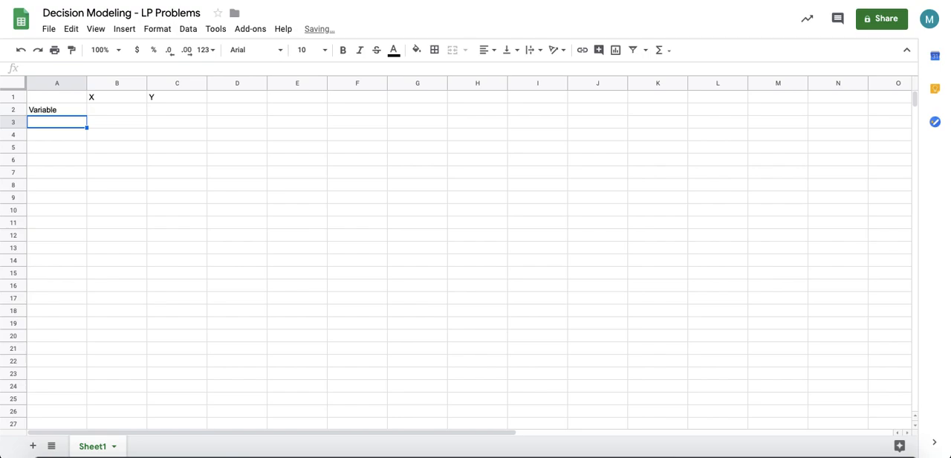
# Step: Enter the row label Values in cell A3
pyautogui.write('Values')
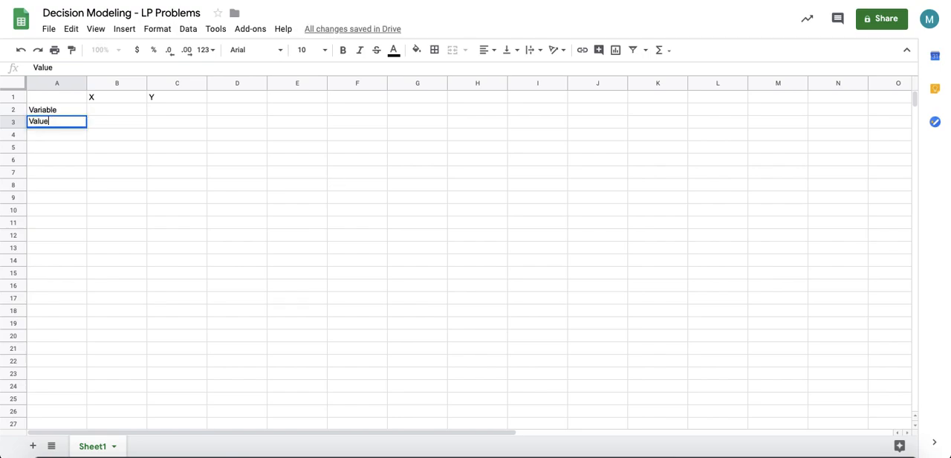
# Step: Enter the objective coefficients 2 under X and 1 under Y in row 3
pyautogui.click(830, 452)
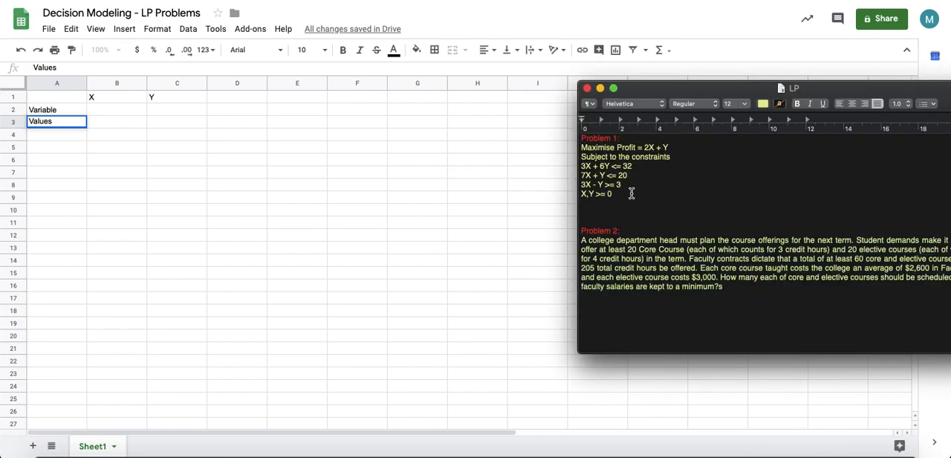
pyautogui.click(115, 123)
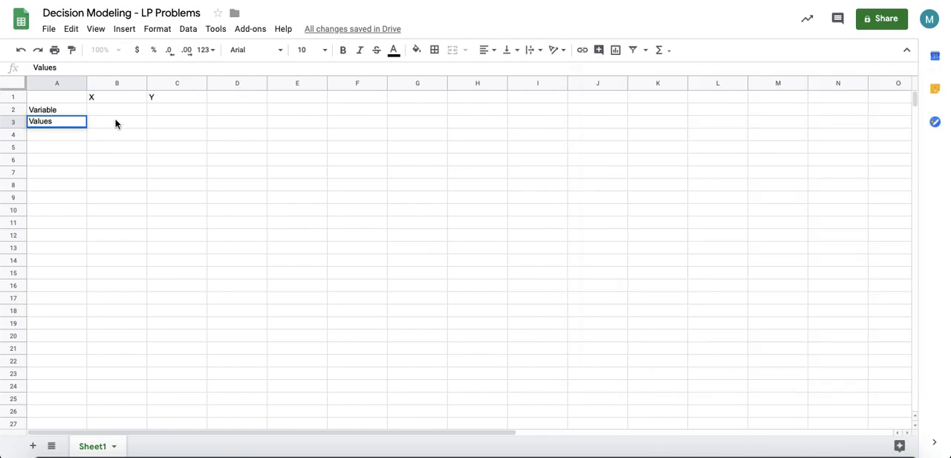
pyautogui.click(115, 123)
pyautogui.write('2')
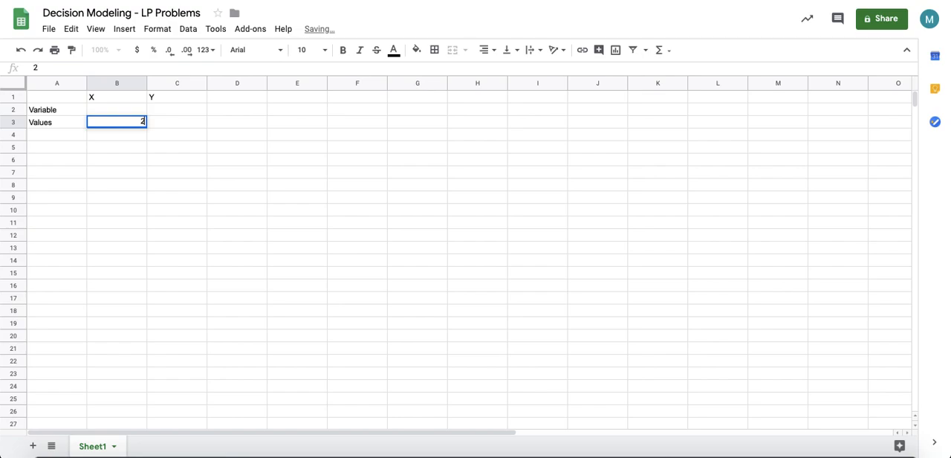
pyautogui.press('Tab')
pyautogui.write('2')
pyautogui.click(171, 164)
pyautogui.click(190, 120)
pyautogui.write('1')
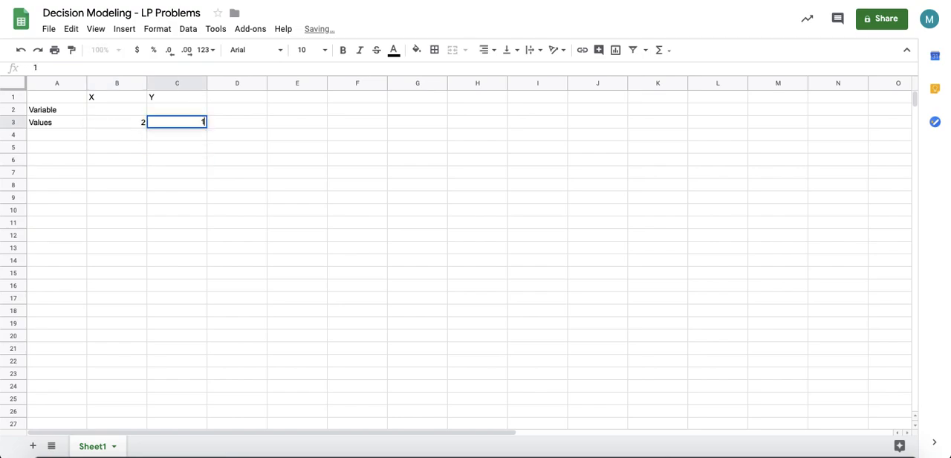
# Step: Center-align the contents of columns B and C
pyautogui.click(102, 78)
pyautogui.moveTo(102, 78); pyautogui.dragTo(177, 83)
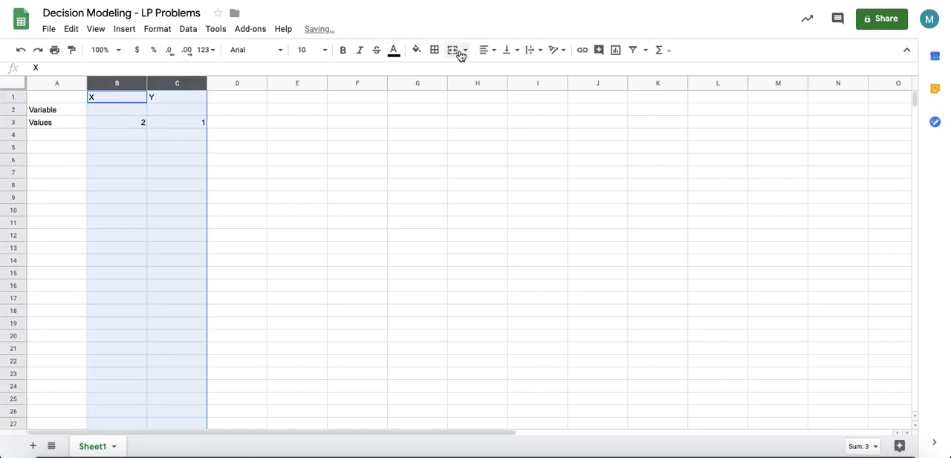
pyautogui.click(488, 50)
pyautogui.click(501, 69)
pyautogui.click(330, 183)
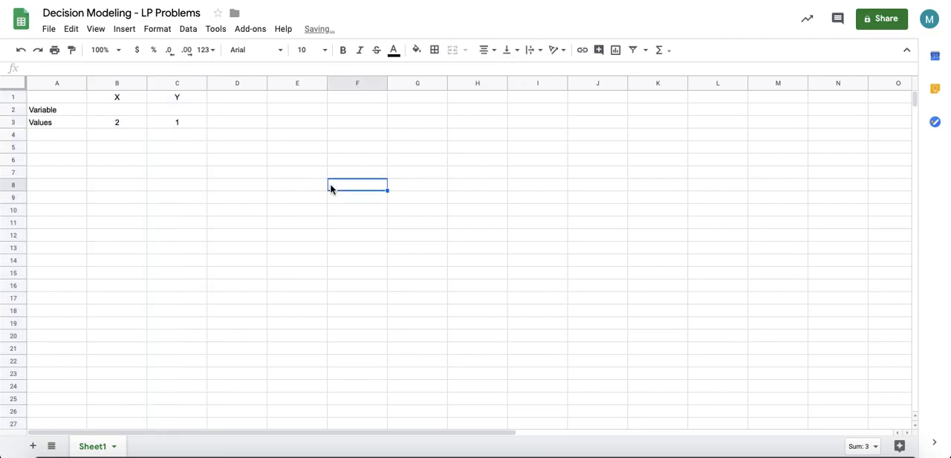
# Step: Enter the label Constraints in cell A4
pyautogui.click(105, 156)
pyautogui.click(57, 146)
pyautogui.click(57, 134)
pyautogui.write('Constraints')
pyautogui.press('Return')
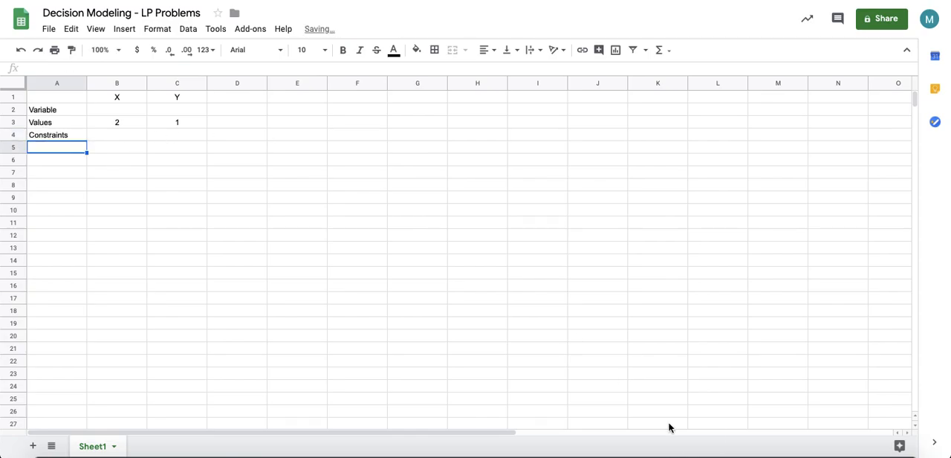
# Step: Enter the first constraint in row 5: coefficients 3 and 6, the sign <= in E5, and 32 in F5
pyautogui.click(831, 452)
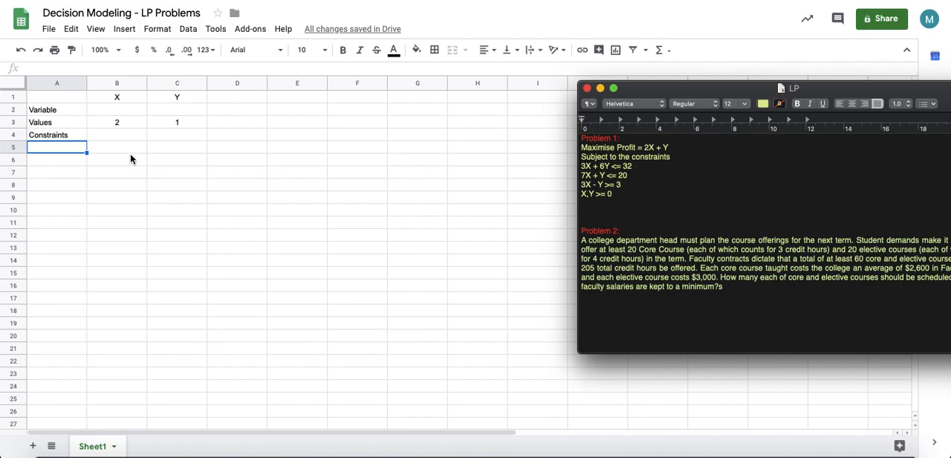
pyautogui.click(130, 154)
pyautogui.click(115, 146)
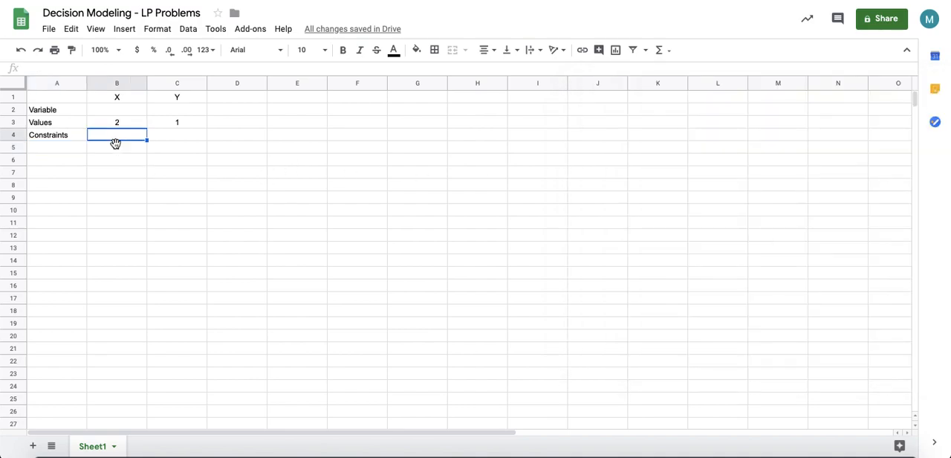
pyautogui.write('3')
pyautogui.press('Tab')
pyautogui.write('6')
pyautogui.press('Tab')
pyautogui.press('Tab')
pyautogui.write('<=')
pyautogui.press('Tab')
pyautogui.write('32')
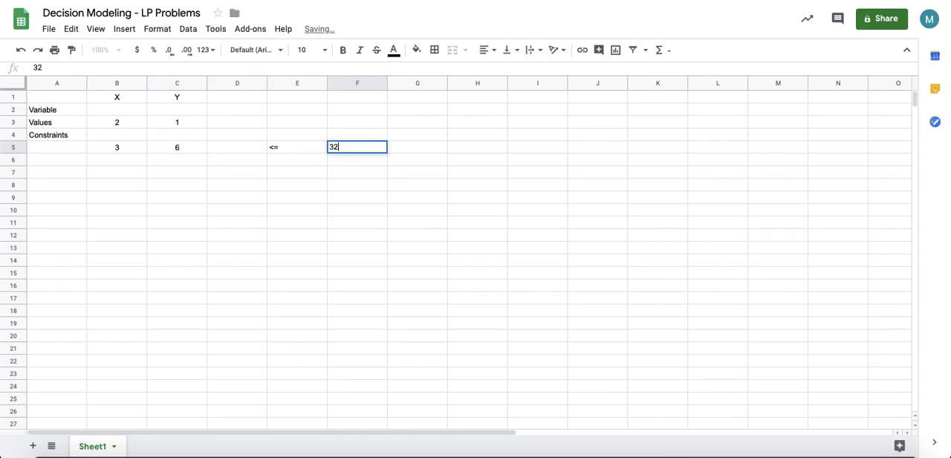
pyautogui.press('Return')
pyautogui.press('Left')
pyautogui.press('Left')
pyautogui.press('Left')
pyautogui.press('Left')
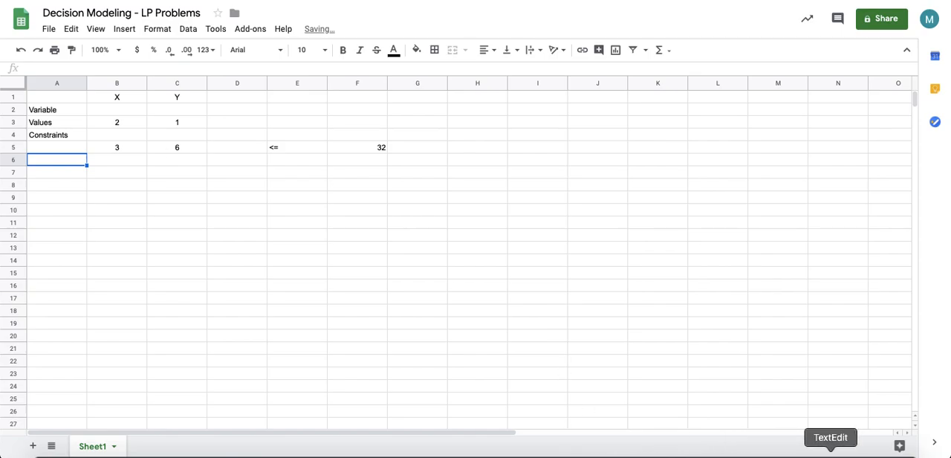
# Step: Enter the second constraint in row 6: coefficients 7 and 1, the sign <= in E6, and 20 in F6
pyautogui.click(831, 454)
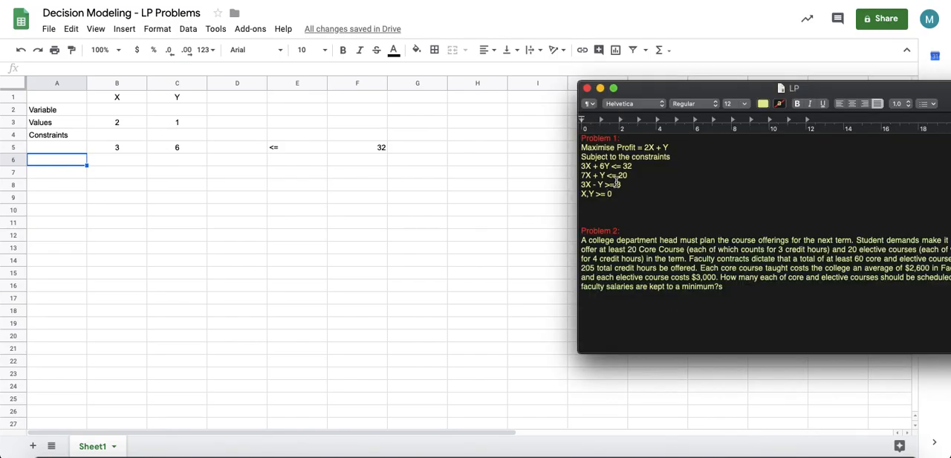
pyautogui.click(115, 161)
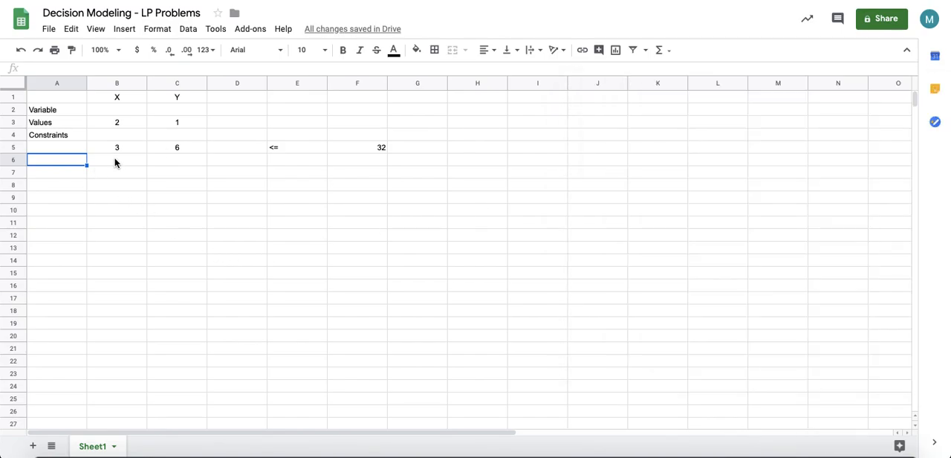
pyautogui.click(116, 162)
pyautogui.write('7')
pyautogui.press('Tab')
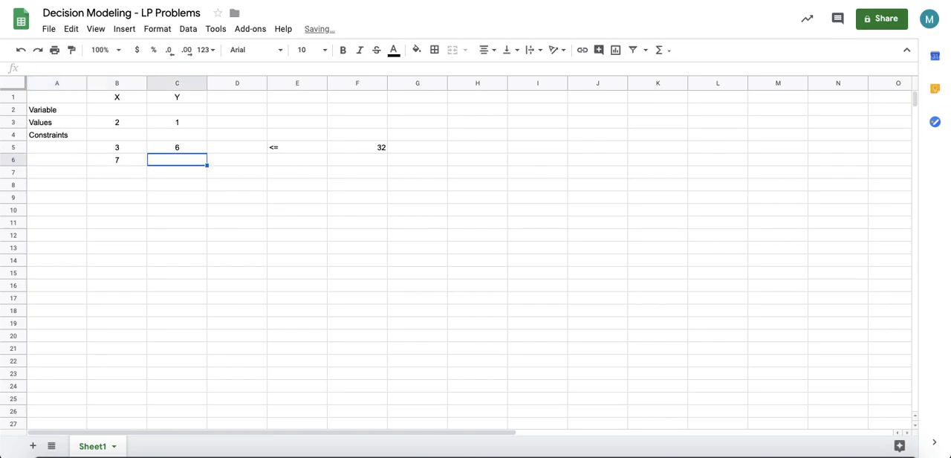
pyautogui.write('1')
pyautogui.click(290, 165)
pyautogui.write('<=')
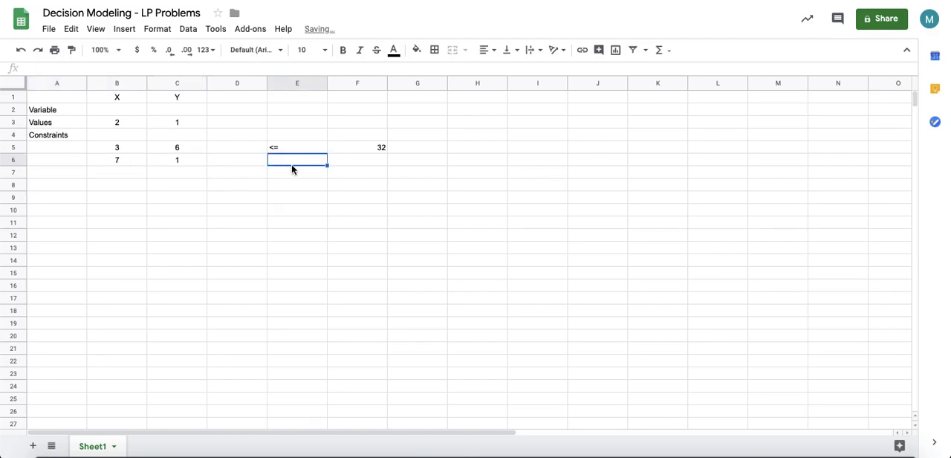
pyautogui.click(830, 454)
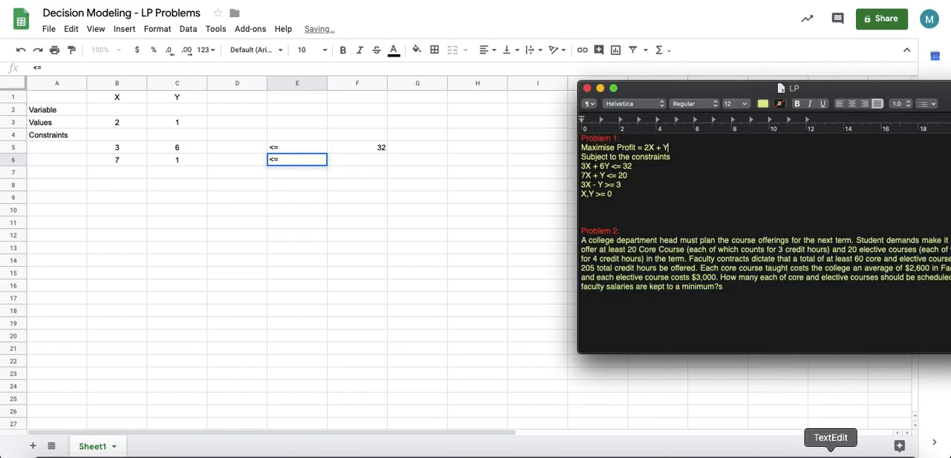
pyautogui.click(380, 162)
pyautogui.click(367, 160)
pyautogui.write('20')
pyautogui.click(126, 181)
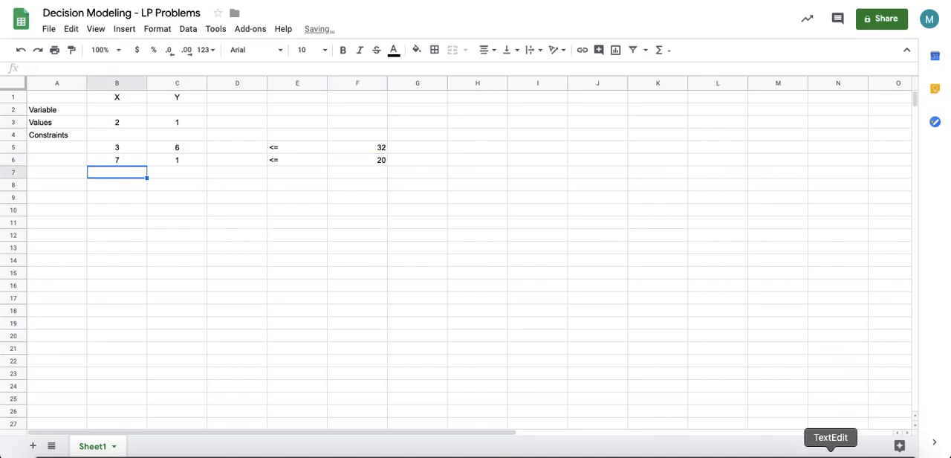
# Step: Enter the third constraint in row 7: coefficients 3 and -1, the sign >= in E7, and 3 in F7
pyautogui.click(847, 448)
pyautogui.click(667, 147)
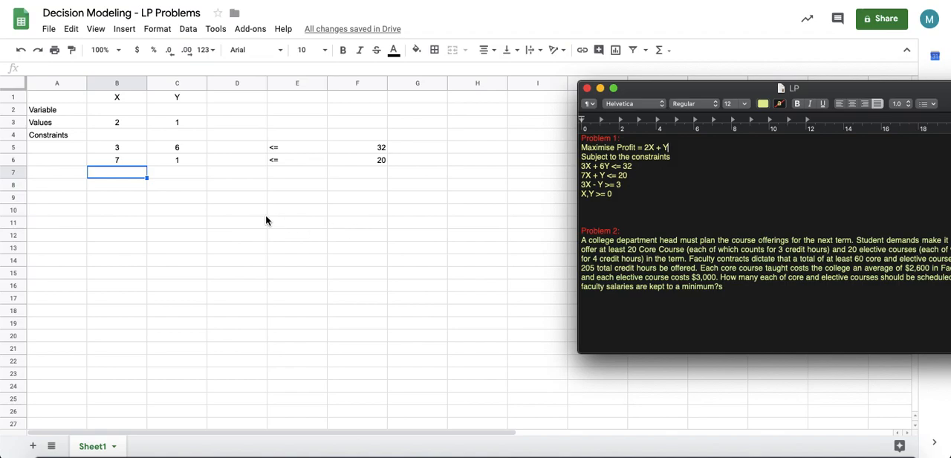
pyautogui.click(132, 177)
pyautogui.write('3')
pyautogui.press('Tab')
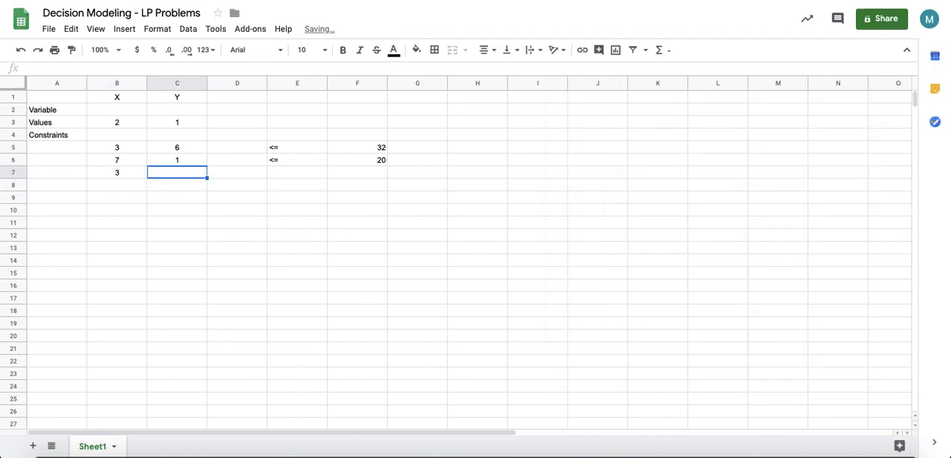
pyautogui.write('-1')
pyautogui.click(263, 237)
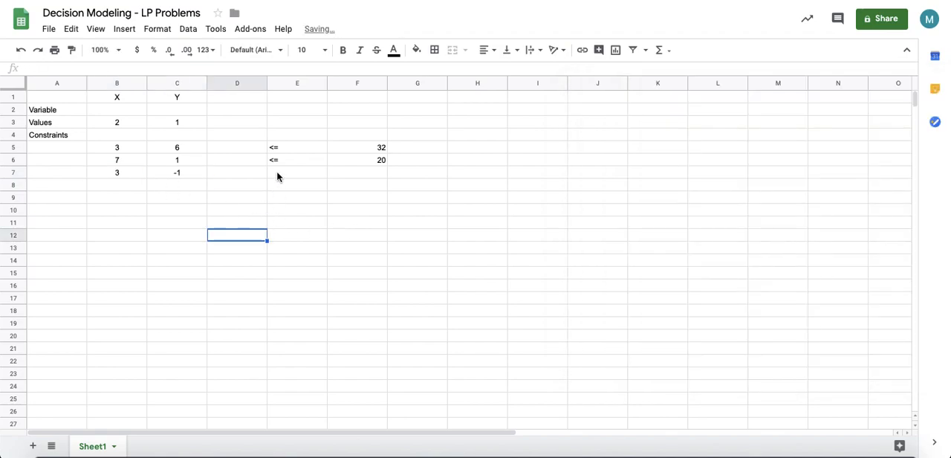
pyautogui.click(277, 171)
pyautogui.write('>=')
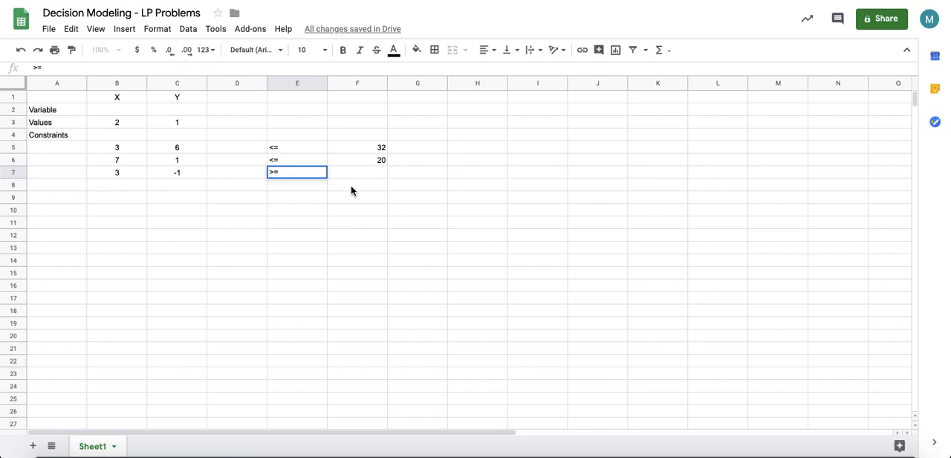
pyautogui.click(366, 172)
pyautogui.click(830, 453)
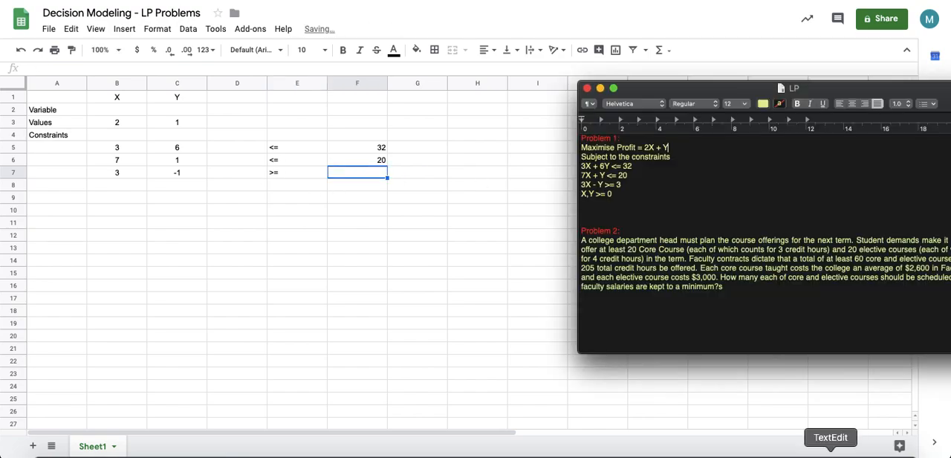
pyautogui.click(373, 170)
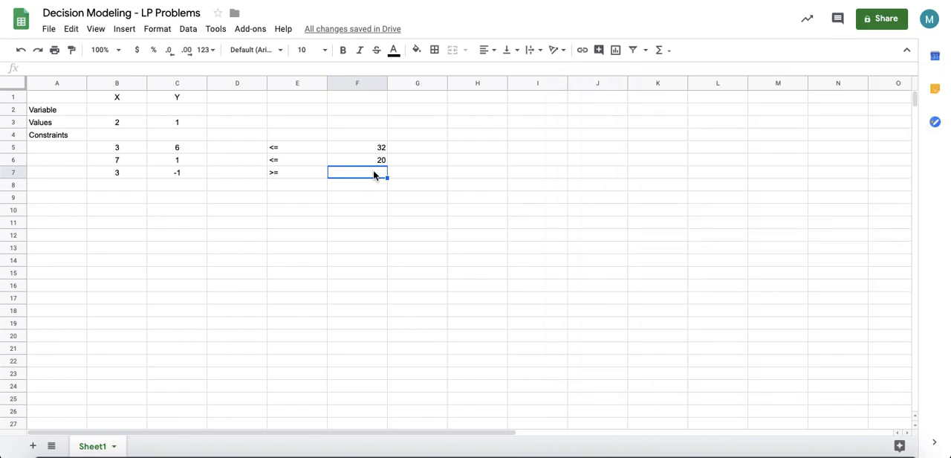
pyautogui.write('3')
pyautogui.press('Return')
# Step: Enter the fourth constraint in row 8: coefficients 1 and 0, the sign >= in E8, and 0 in F8
pyautogui.press('Left')
pyautogui.press('Left')
pyautogui.press('Left')
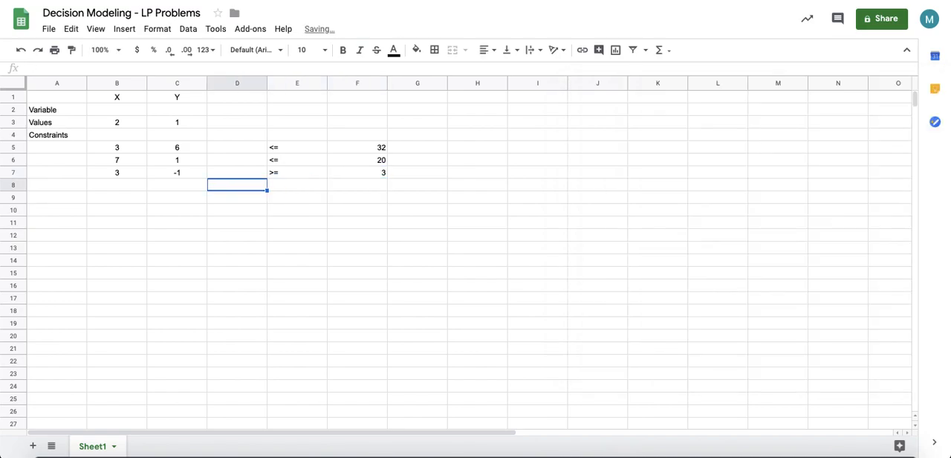
pyautogui.press('Left')
pyautogui.write('1')
pyautogui.press('Tab')
pyautogui.write('0')
pyautogui.press('Tab')
pyautogui.press('Tab')
pyautogui.write('>=')
pyautogui.press('Tab')
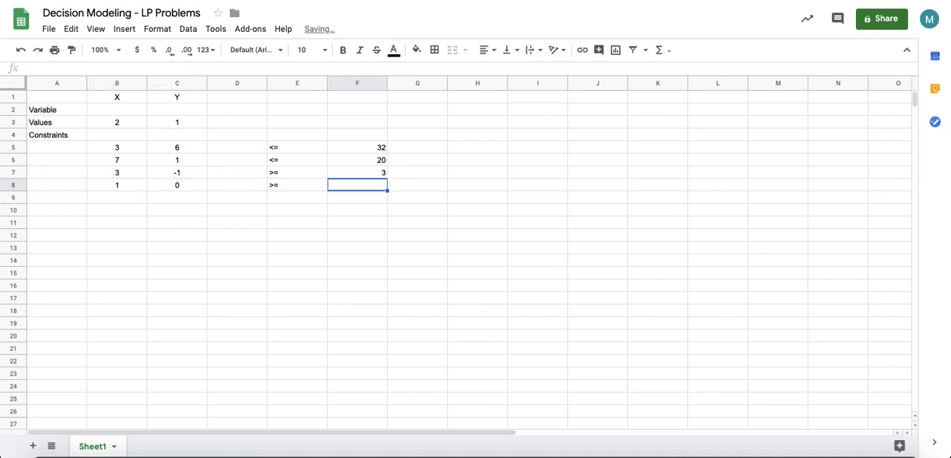
pyautogui.write('0')
pyautogui.hotkey('shift', 'Tab')
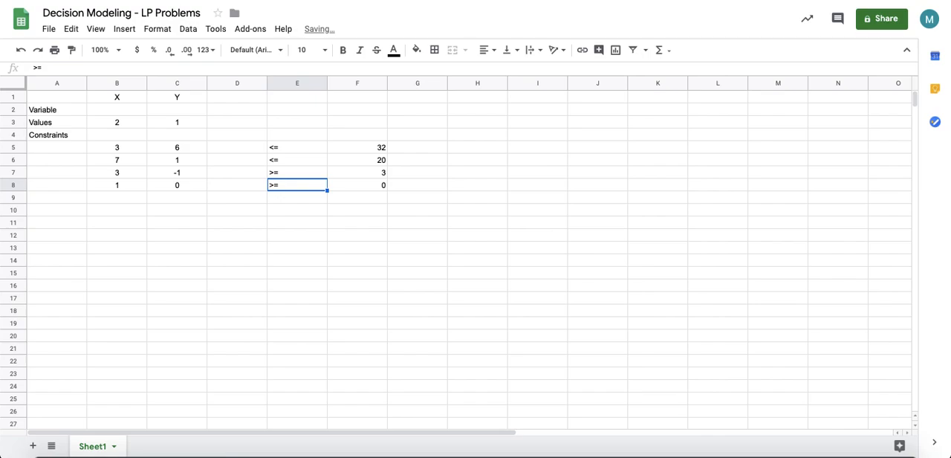
# Step: Enter the fifth constraint in row 9: coefficients 0 and 1, the sign >= in E9, and 0 in F9
pyautogui.click(131, 194)
pyautogui.write('0')
pyautogui.press('Tab')
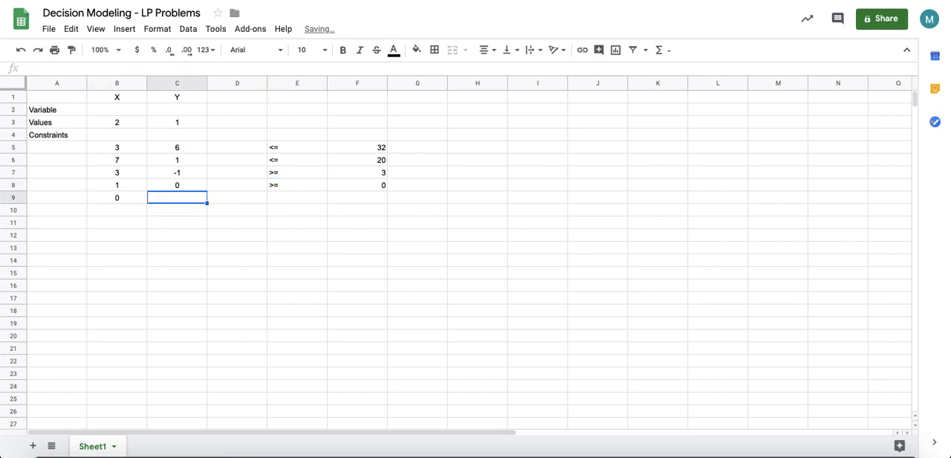
pyautogui.write('1')
pyautogui.press('Tab')
pyautogui.press('Tab')
pyautogui.write('>=')
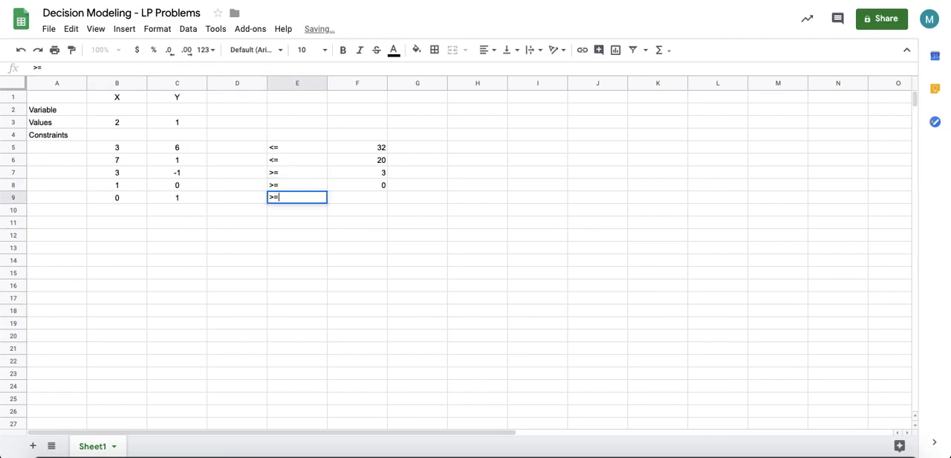
pyautogui.press('Tab')
pyautogui.write('0')
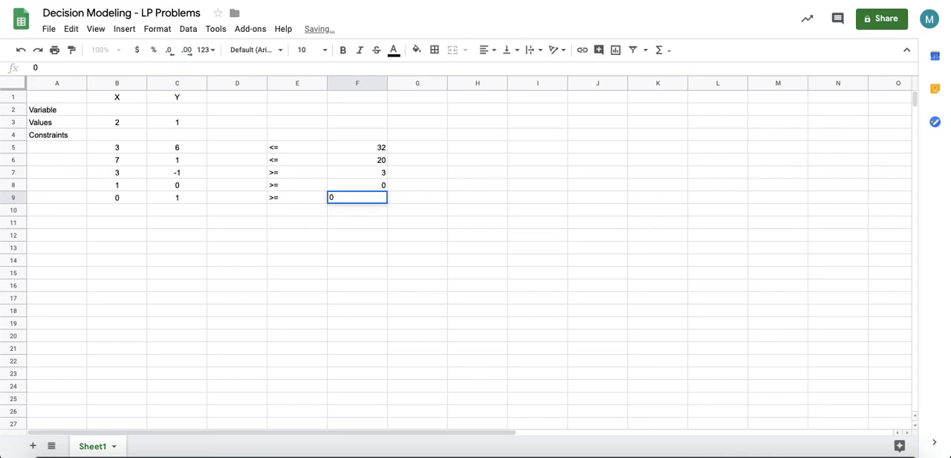
pyautogui.press('Return')
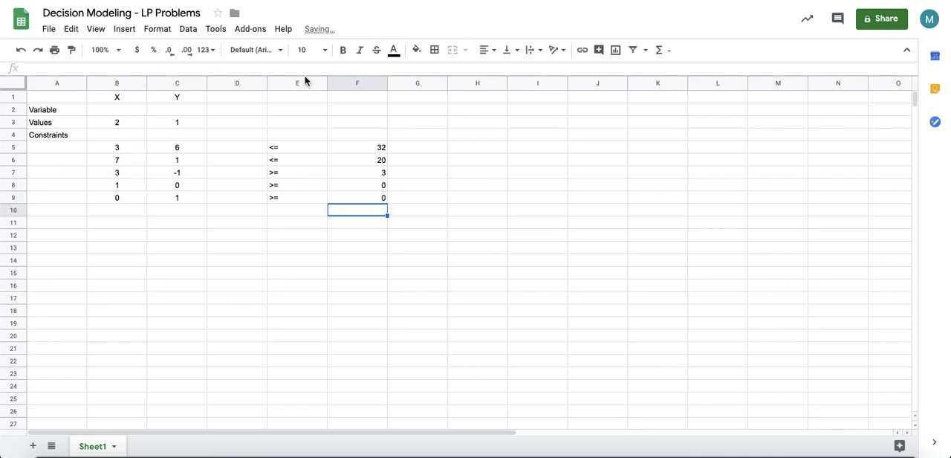
# Step: Center-align the contents of columns D through F
pyautogui.click(293, 83)
pyautogui.moveTo(244, 86); pyautogui.dragTo(356, 84)
pyautogui.click(488, 58)
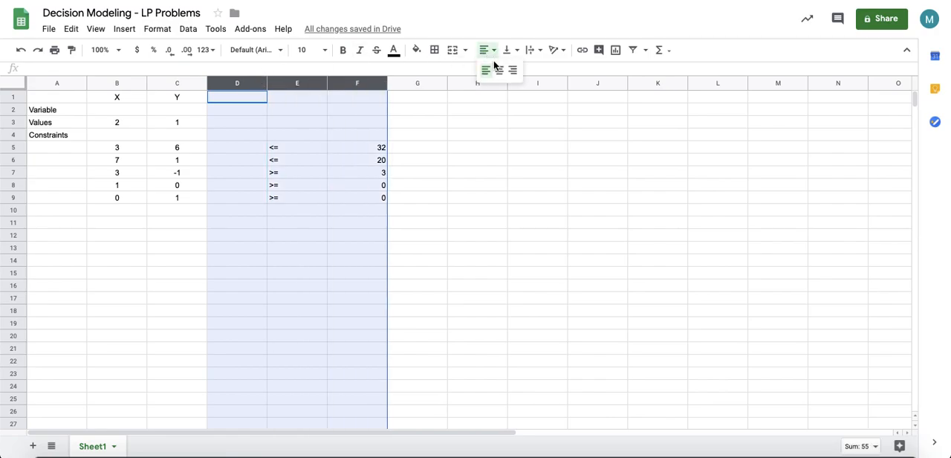
pyautogui.click(500, 70)
pyautogui.click(205, 242)
pyautogui.click(203, 197)
pyautogui.click(112, 159)
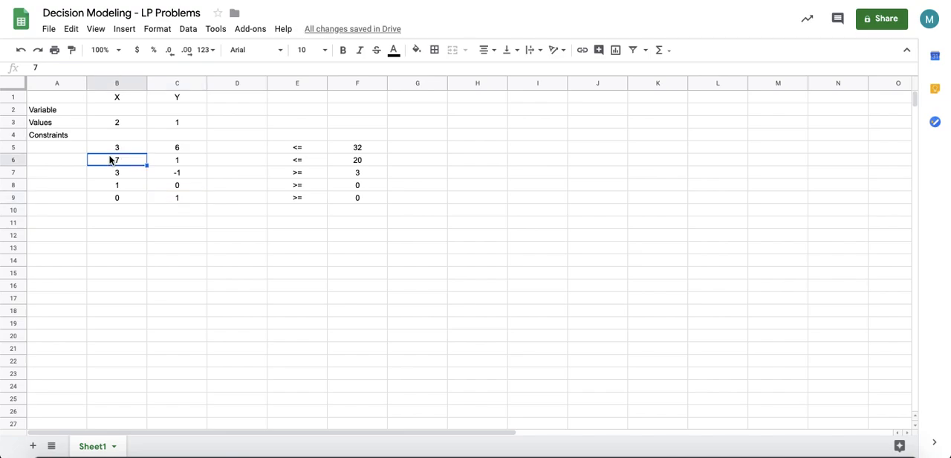
pyautogui.click(236, 121)
pyautogui.click(250, 111)
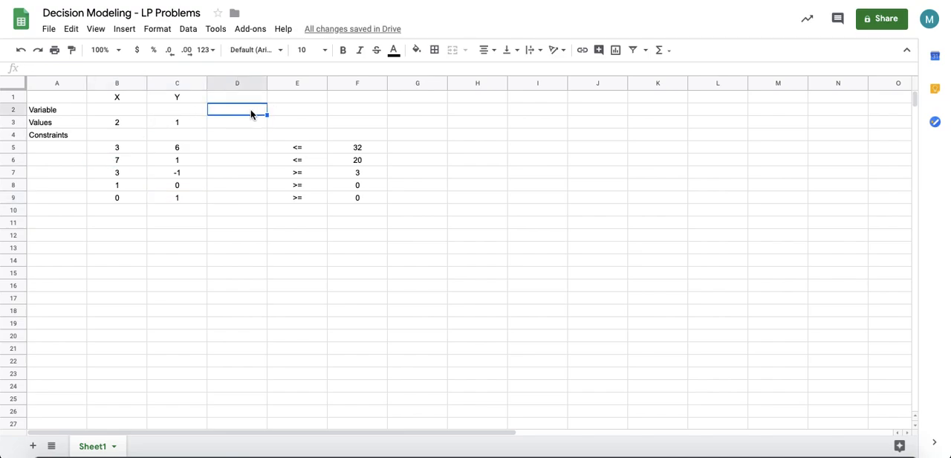
pyautogui.write('=sump')
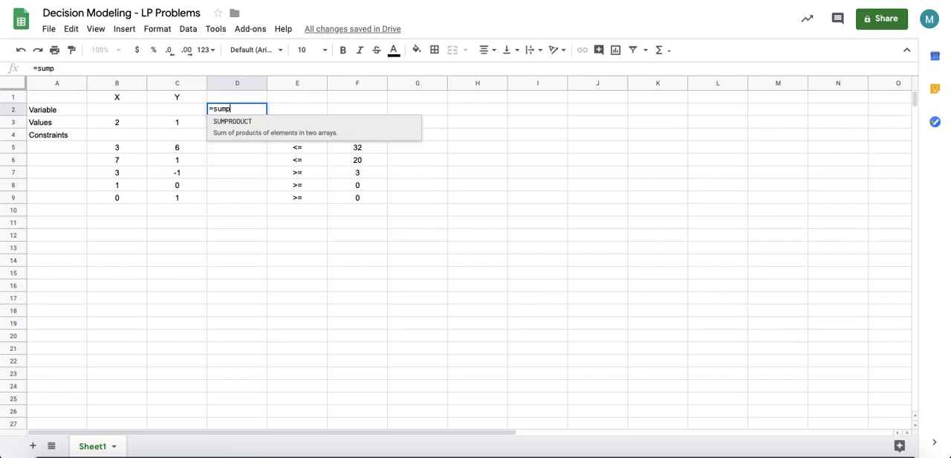
pyautogui.click(219, 123)
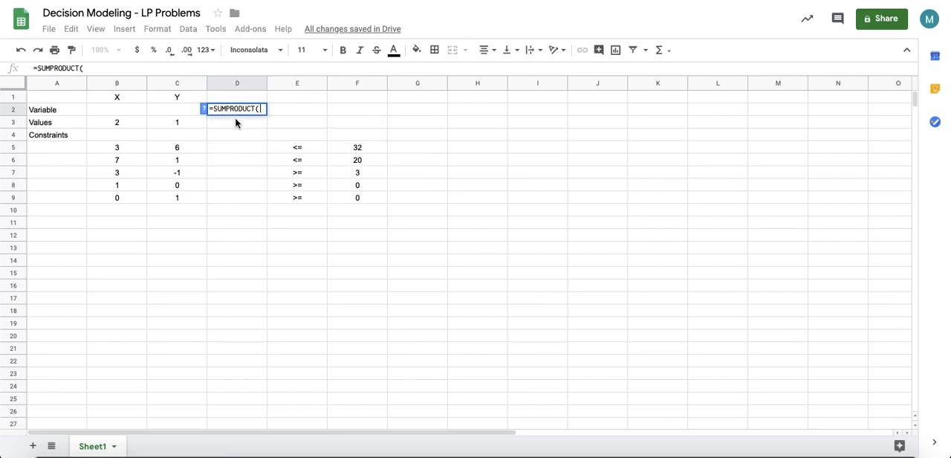
pyautogui.press('BackSpace')
pyautogui.press('BackSpace')
pyautogui.press('BackSpace')
pyautogui.press('BackSpace')
pyautogui.press('BackSpace')
pyautogui.press('BackSpace')
pyautogui.press('BackSpace')
pyautogui.press('BackSpace')
pyautogui.press('BackSpace')
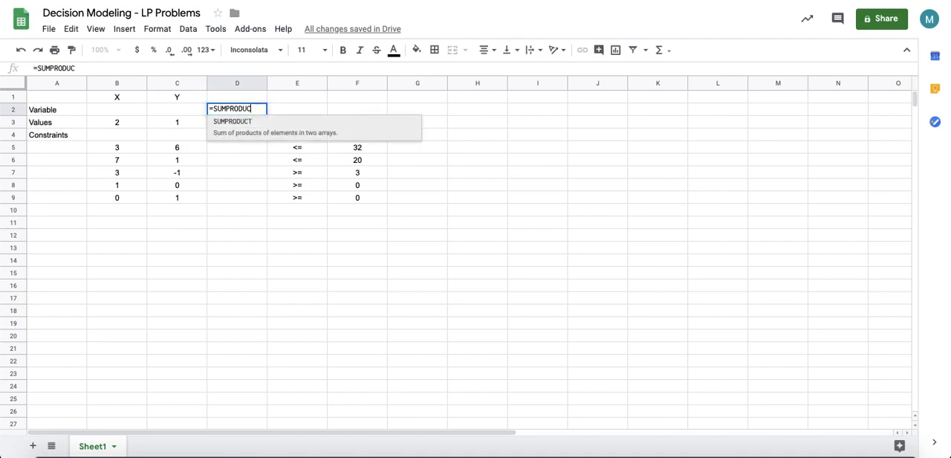
pyautogui.press('BackSpace')
pyautogui.press('BackSpace')
pyautogui.press('BackSpace')
pyautogui.press('Return')
# Step: Enter the objective label 2X+Y in cell E1
pyautogui.press('Up')
pyautogui.press('Up')
pyautogui.press('Right')
pyautogui.write('2Z')
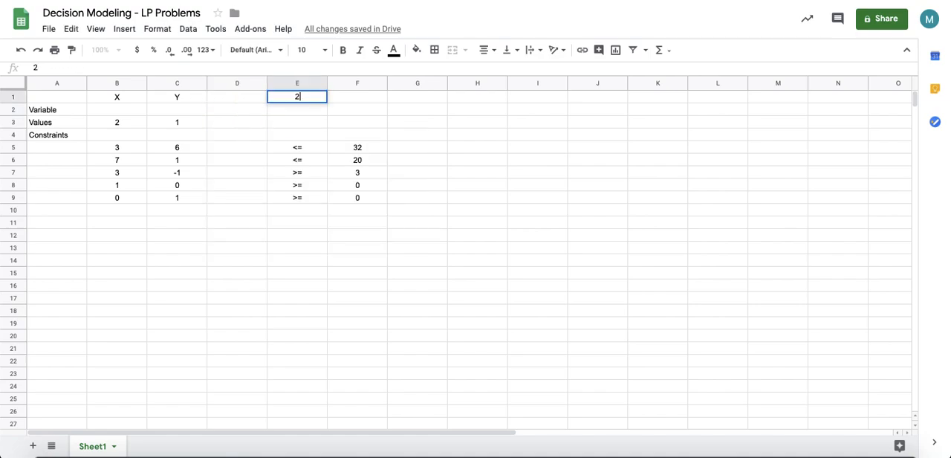
pyautogui.press('BackSpace')
pyautogui.write('X+Y')
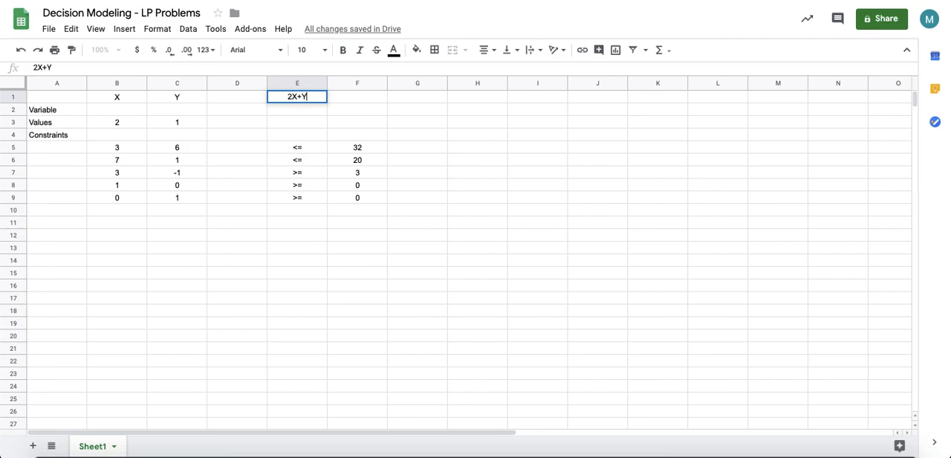
pyautogui.press('Return')
pyautogui.press('Up')
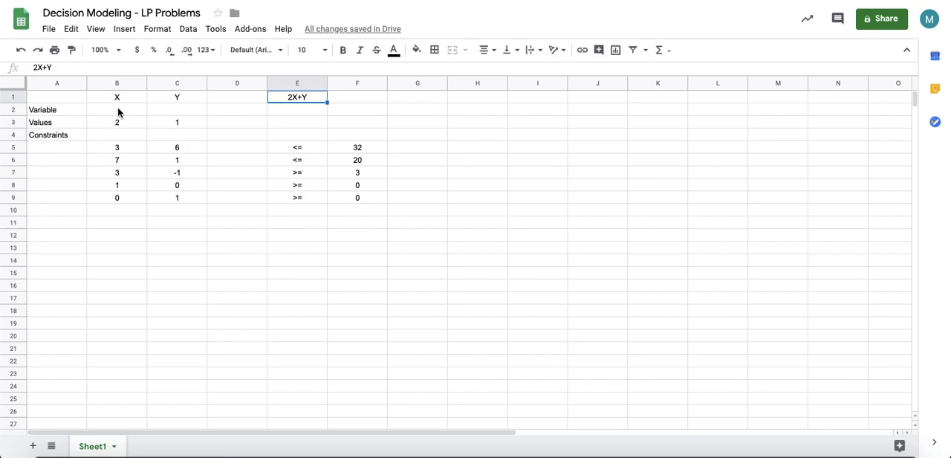
pyautogui.click(172, 126)
pyautogui.click(177, 111)
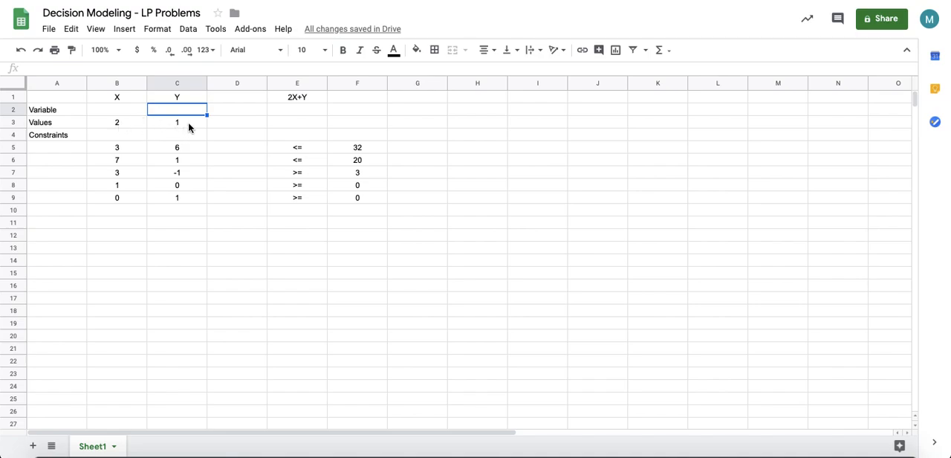
pyautogui.click(248, 123)
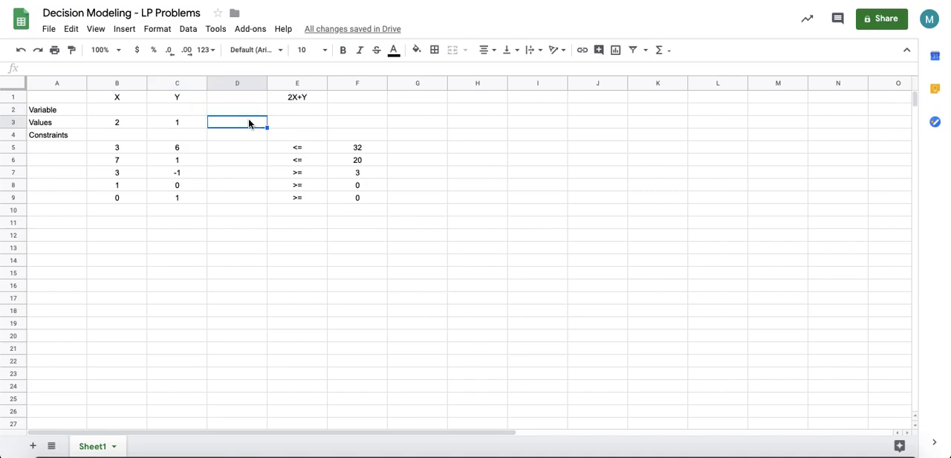
pyautogui.click(297, 97)
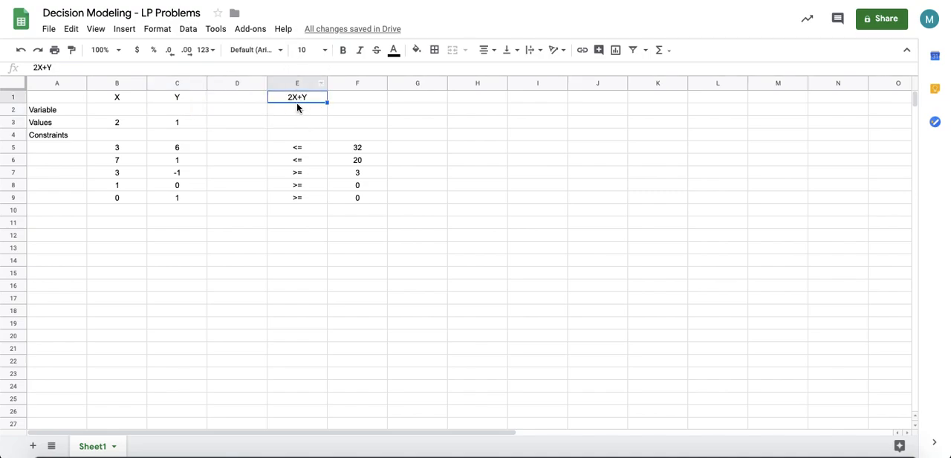
# Step: Enter the objective formula =SUMPRODUCT($B$2:$C$2,B3:C3) in cell D3, using absolute references for the variable cells
pyautogui.click(236, 123)
pyautogui.write('=sum')
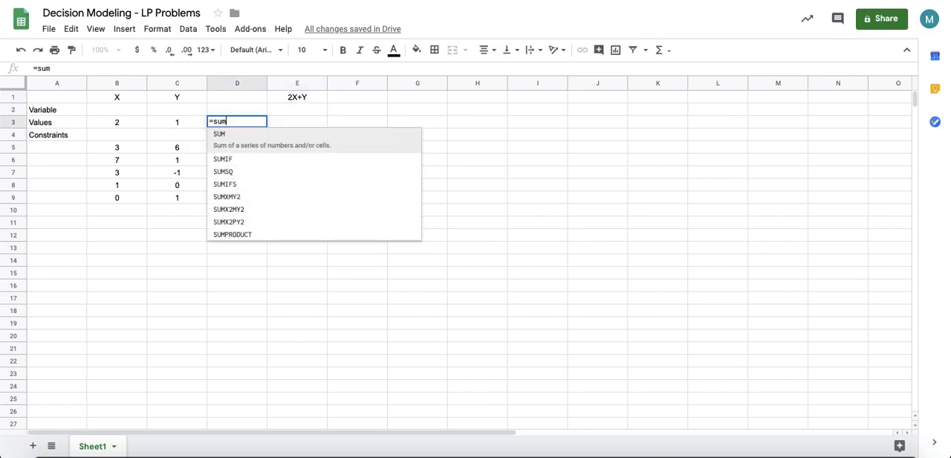
pyautogui.press('Down')
pyautogui.press('Down')
pyautogui.press('Down')
pyautogui.press('Down')
pyautogui.press('Down')
pyautogui.press('Down')
pyautogui.press('Down')
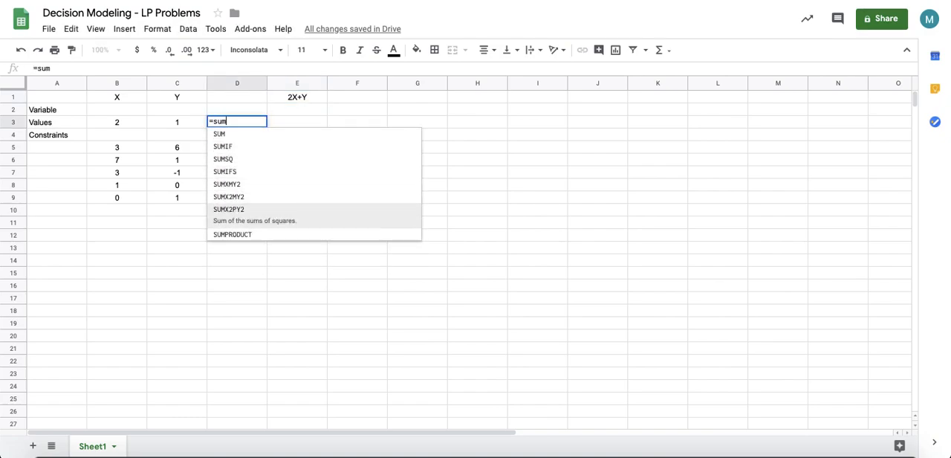
pyautogui.press('Tab')
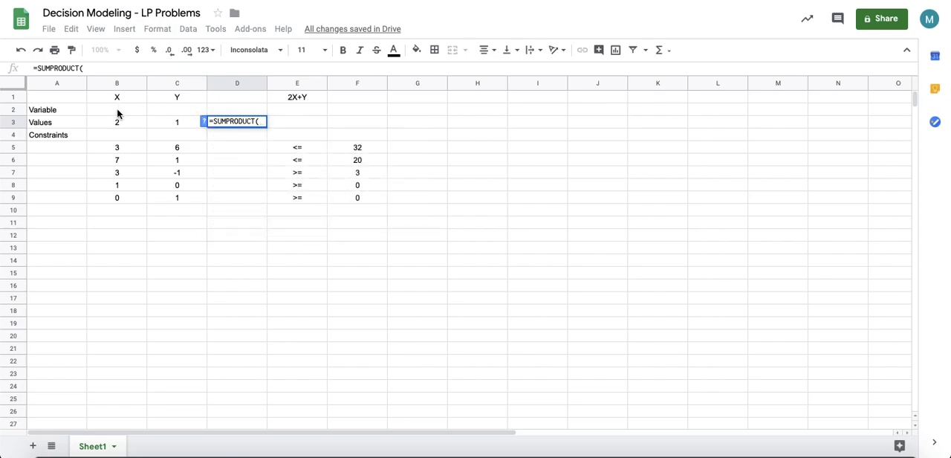
pyautogui.moveTo(119, 110); pyautogui.dragTo(171, 109)
pyautogui.write(',')
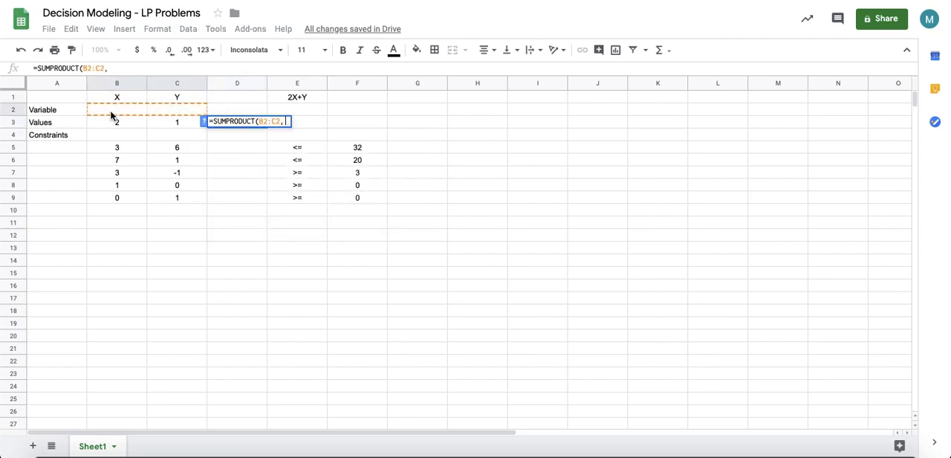
pyautogui.moveTo(104, 128); pyautogui.dragTo(174, 129)
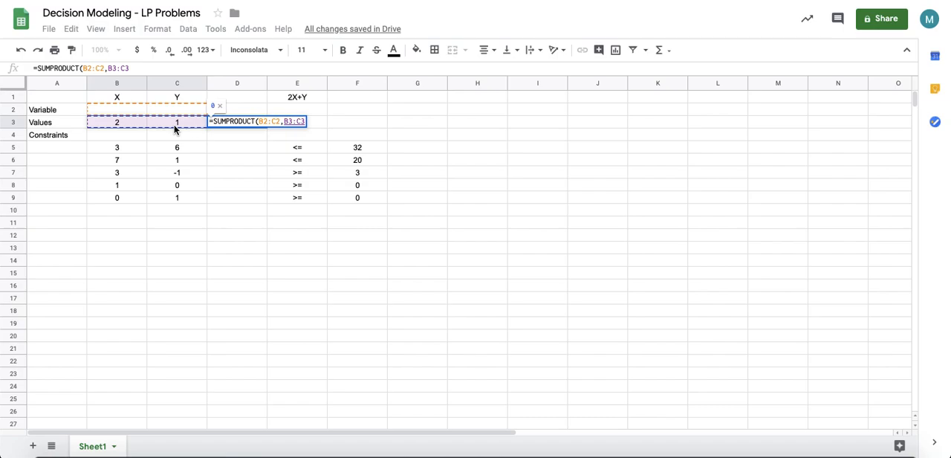
pyautogui.write(')')
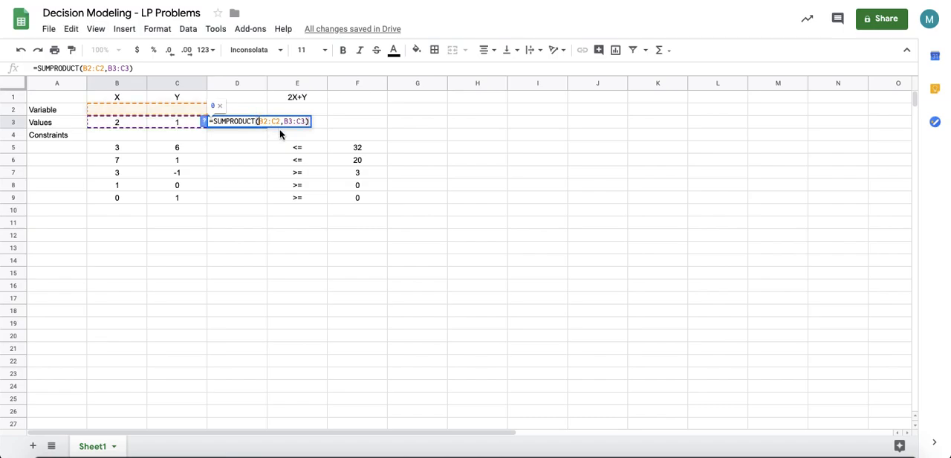
pyautogui.click(259, 121)
pyautogui.write('$')
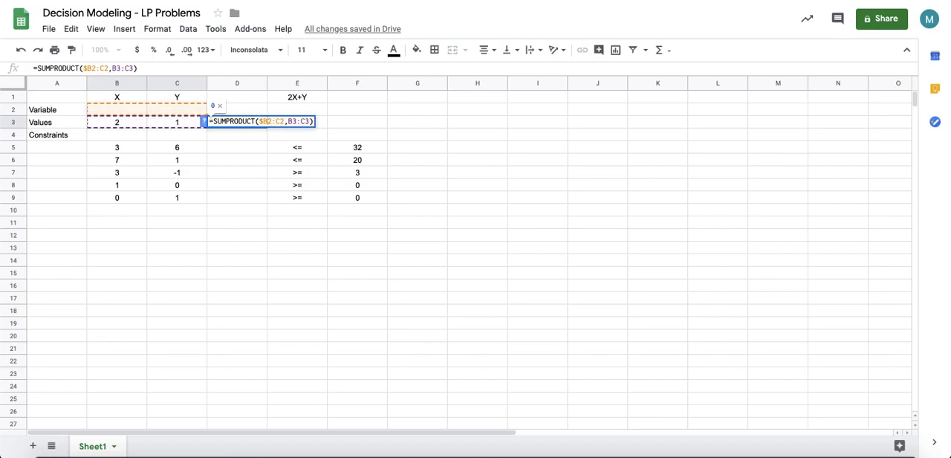
pyautogui.press('Right')
pyautogui.write('$B$2:$')
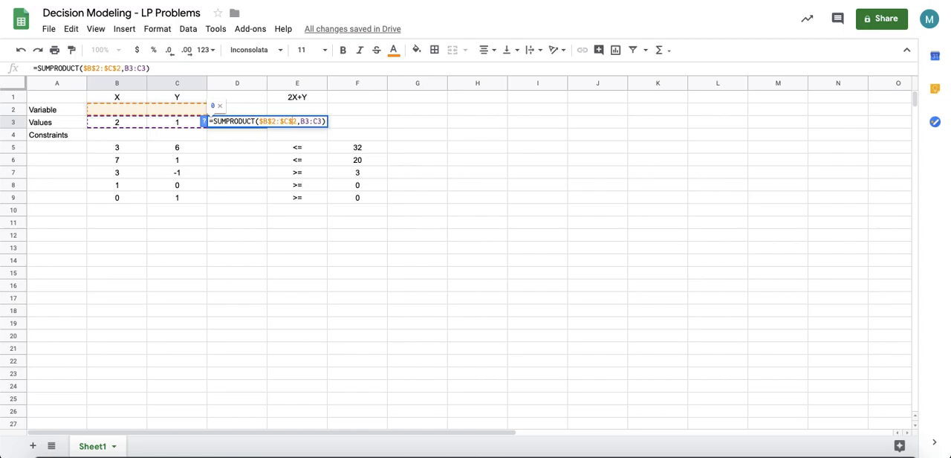
pyautogui.press('Return')
pyautogui.click(247, 124)
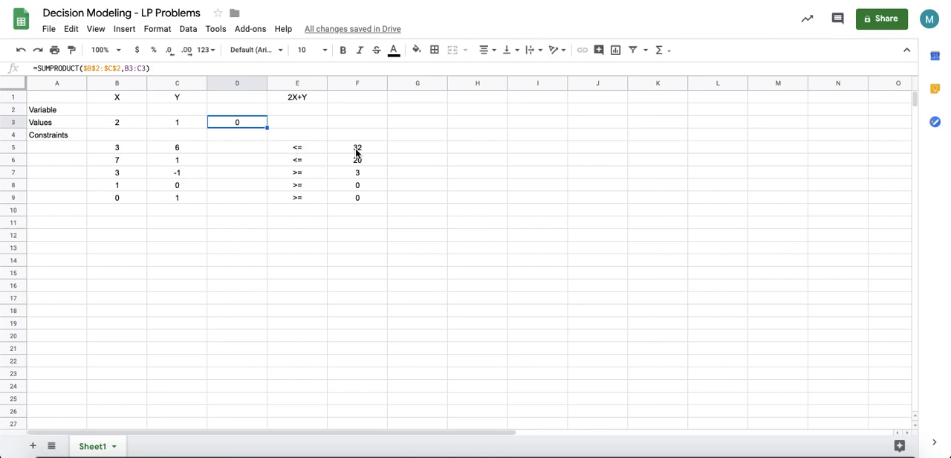
pyautogui.click(245, 148)
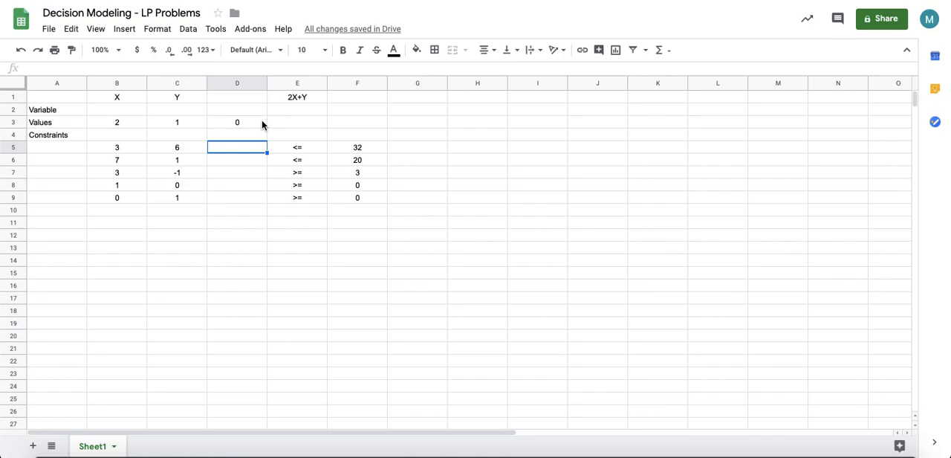
# Step: Copy the SUMPRODUCT formula from D3 down through D9, then clear the copy in the Constraints row D4
pyautogui.click(249, 125)
pyautogui.moveTo(267, 128); pyautogui.dragTo(257, 206)
pyautogui.click(246, 135)
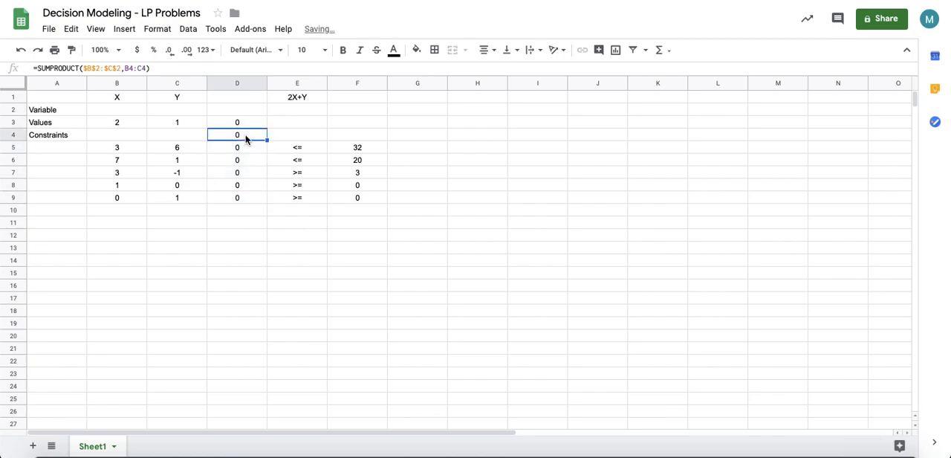
pyautogui.click(246, 150)
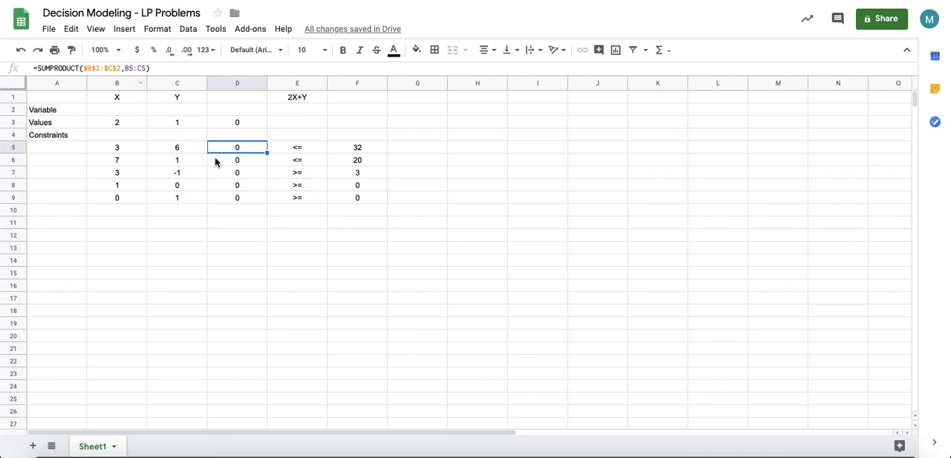
# Step: Step through the formulas in D5:D9 to check that each references the variable cells B2:C2 and its own row
pyautogui.click(145, 113)
pyautogui.moveTo(146, 113); pyautogui.dragTo(176, 118)
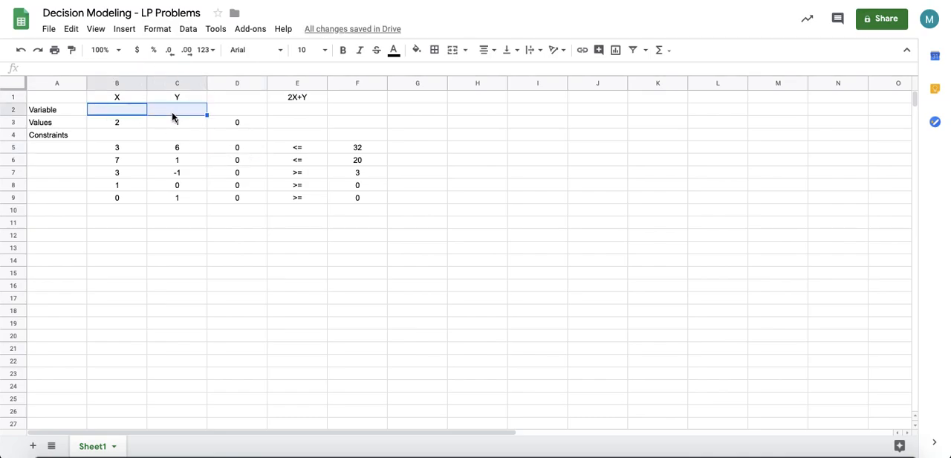
pyautogui.doubleClick(245, 149)
pyautogui.press('Return')
pyautogui.doubleClick(240, 162)
pyautogui.press('Return')
pyautogui.doubleClick(240, 176)
pyautogui.press('Return')
pyautogui.doubleClick(237, 186)
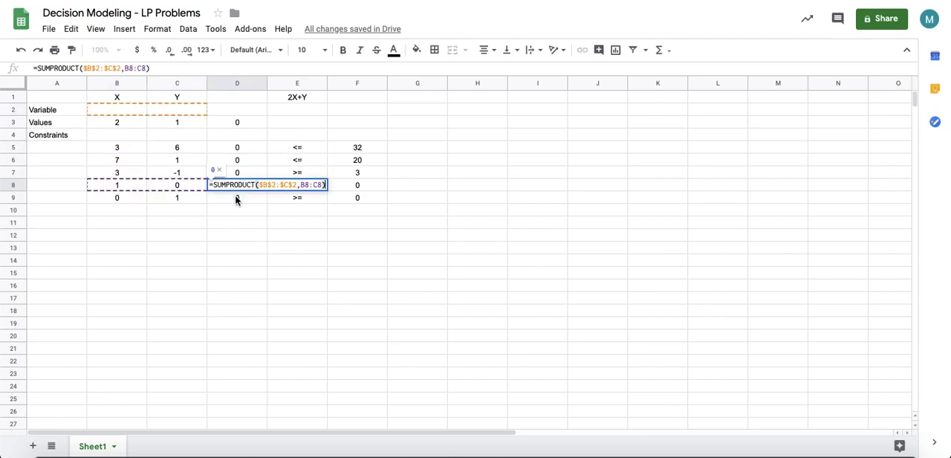
pyautogui.press('Return')
pyautogui.doubleClick(236, 197)
pyautogui.click(234, 237)
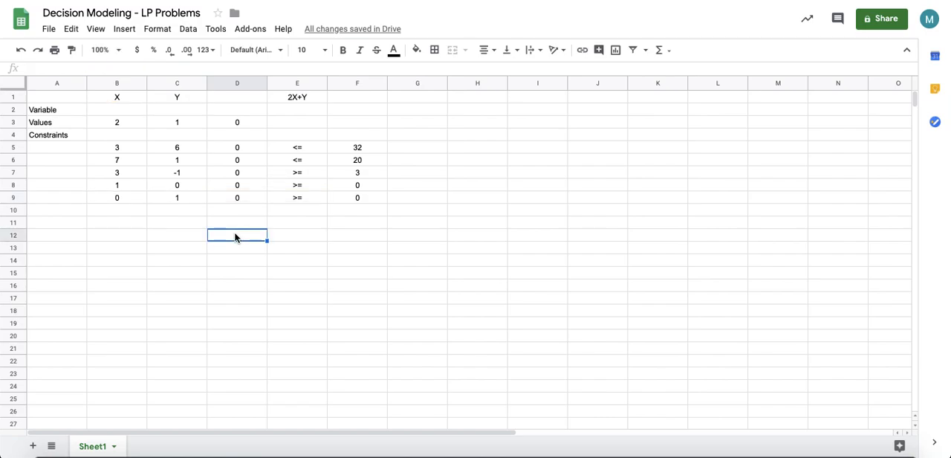
# Step: Select each constraint cell in D5:D9 and the right-hand-side values to review the model layout
pyautogui.click(238, 153)
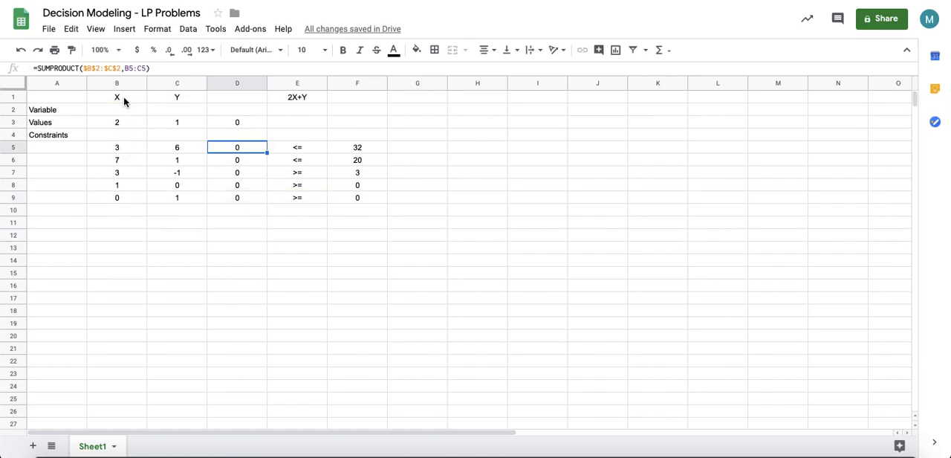
pyautogui.click(242, 159)
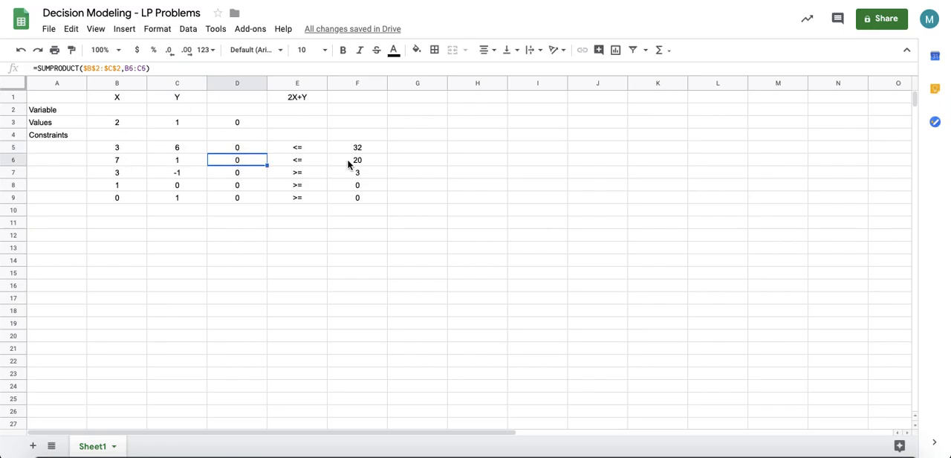
pyautogui.click(240, 177)
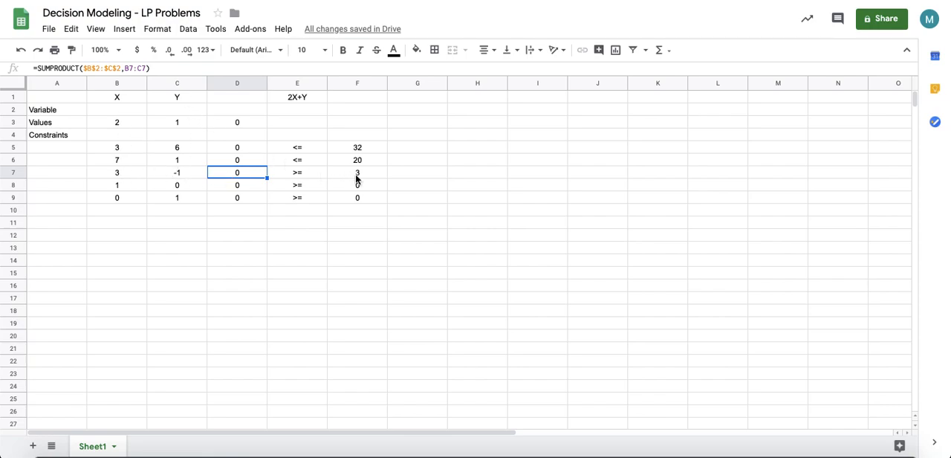
pyautogui.click(238, 185)
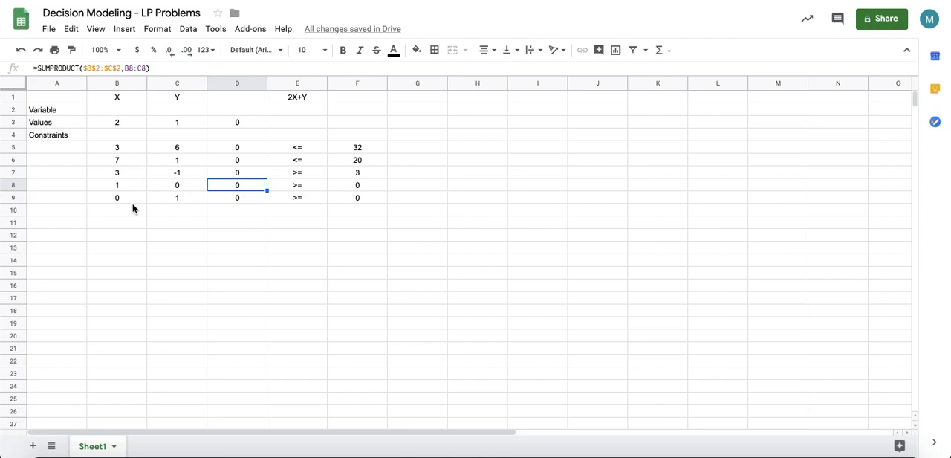
pyautogui.click(196, 199)
pyautogui.click(176, 222)
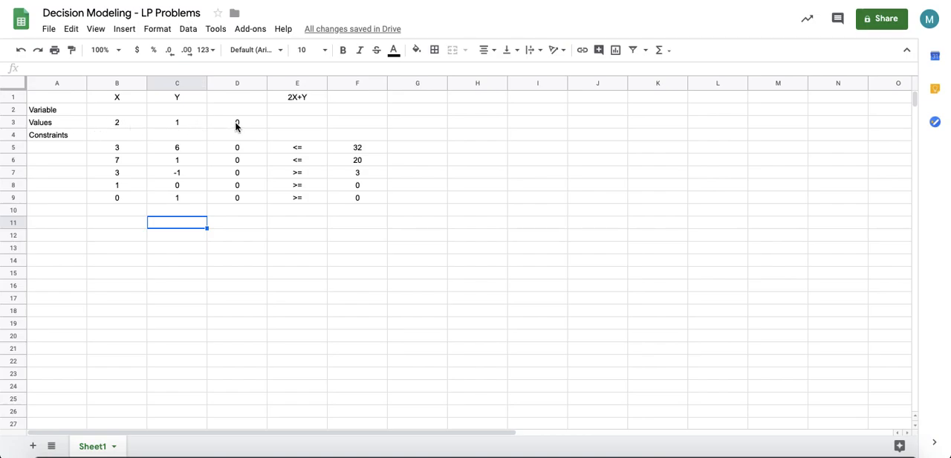
pyautogui.click(119, 110)
pyautogui.click(362, 188)
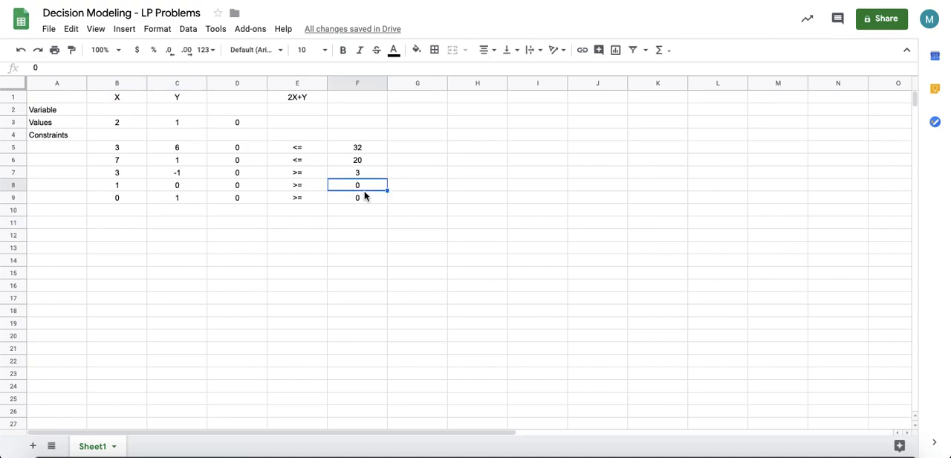
pyautogui.click(442, 136)
pyautogui.click(360, 98)
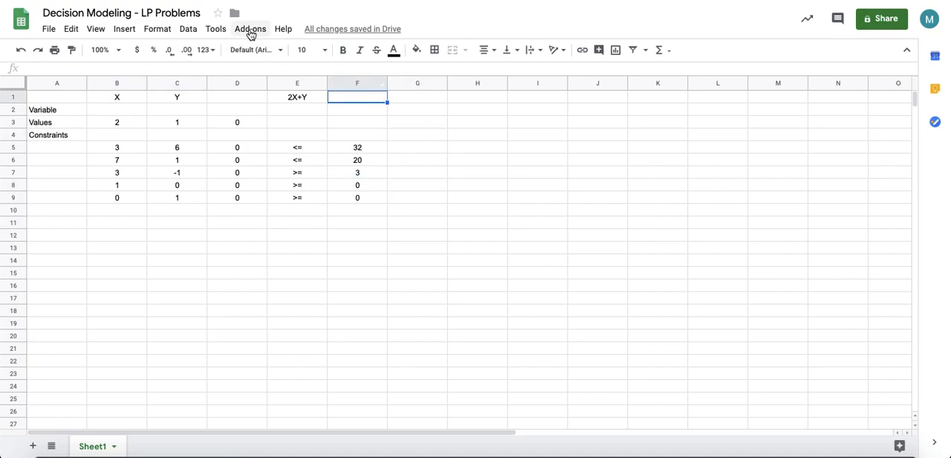
# Step: Open the OpenSolver sidebar from the add-ons
pyautogui.click(251, 33)
pyautogui.moveTo(301, 123)
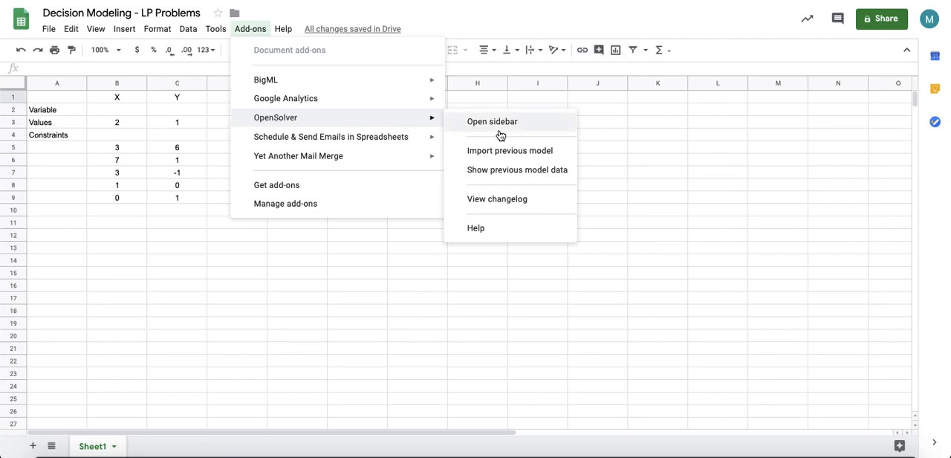
pyautogui.click(530, 123)
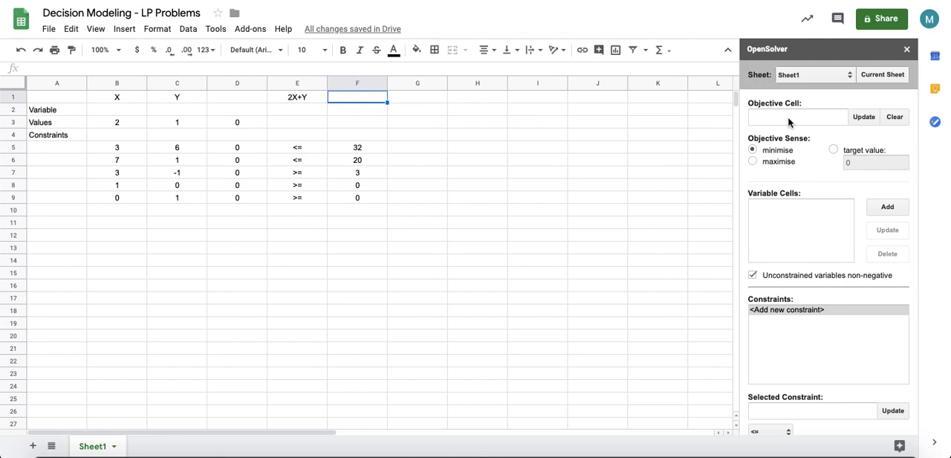
# Step: Set the objective cell to D3 and the objective sense to maximise
pyautogui.click(238, 123)
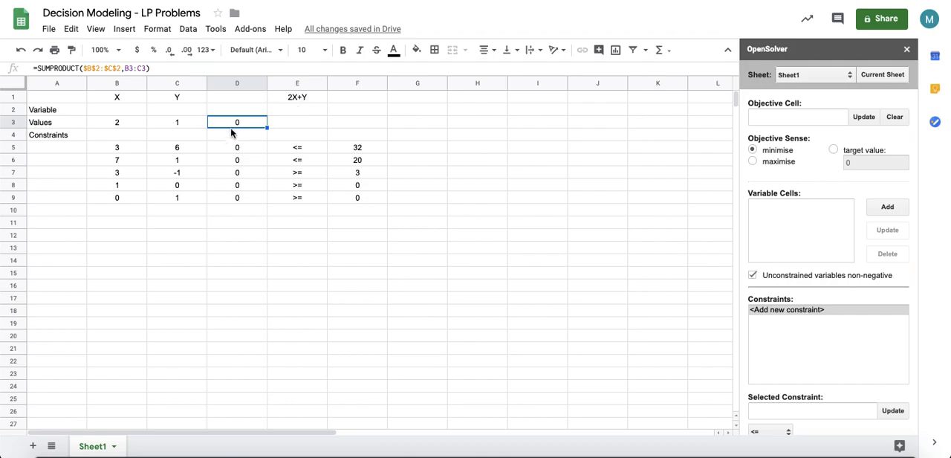
pyautogui.click(866, 117)
pyautogui.click(784, 229)
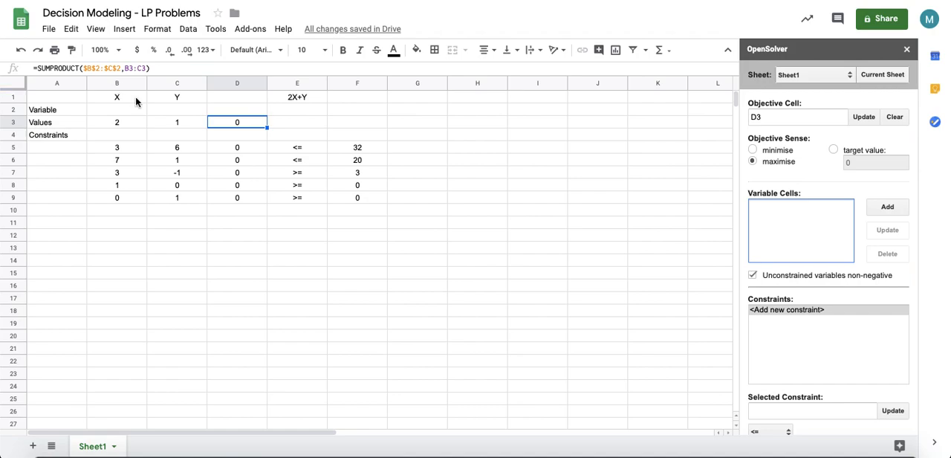
# Step: Add B2:C2 as the variable cells
pyautogui.moveTo(136, 110); pyautogui.dragTo(185, 111)
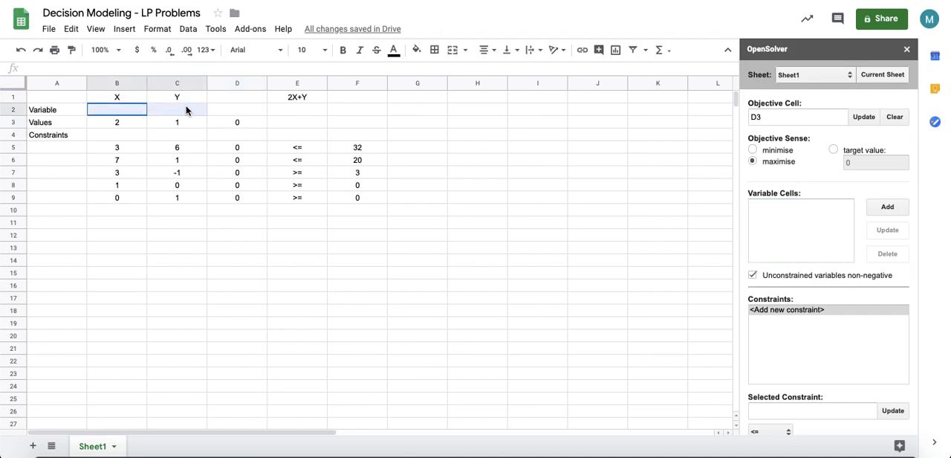
pyautogui.click(888, 208)
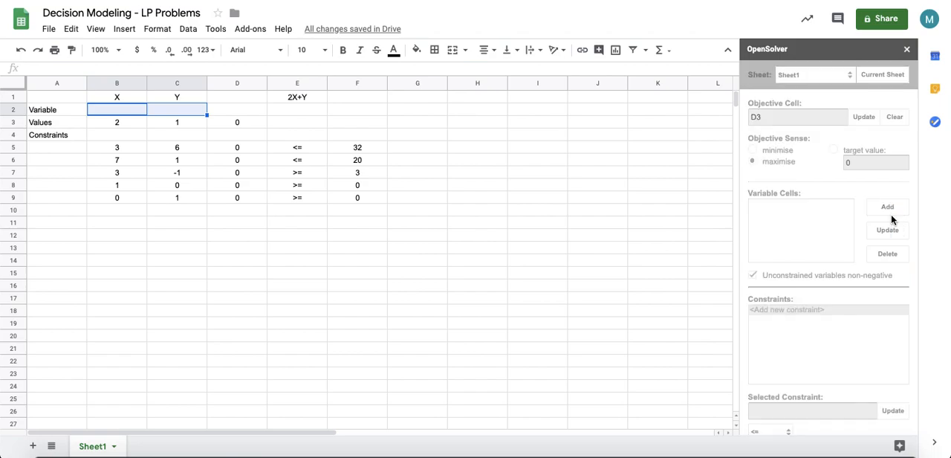
# Step: Add the constraint D5 <= F5 to the model
pyautogui.scroll(-3, 805, 330)
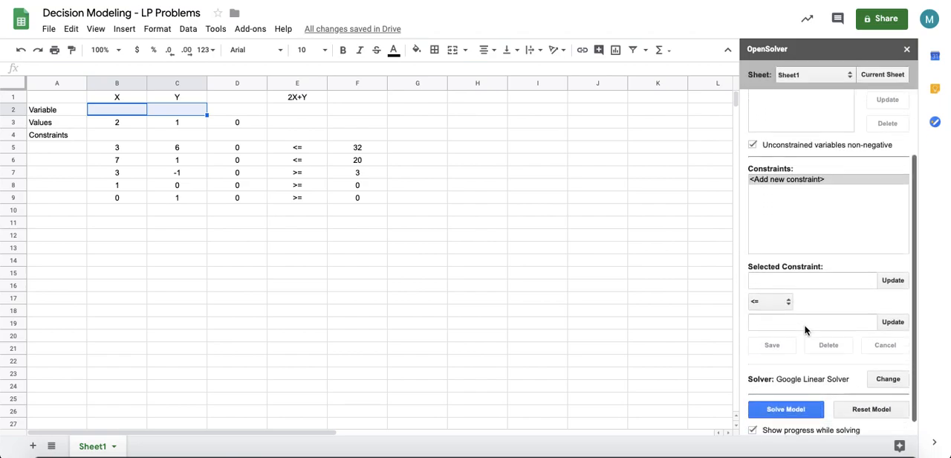
pyautogui.scroll(-1, 805, 329)
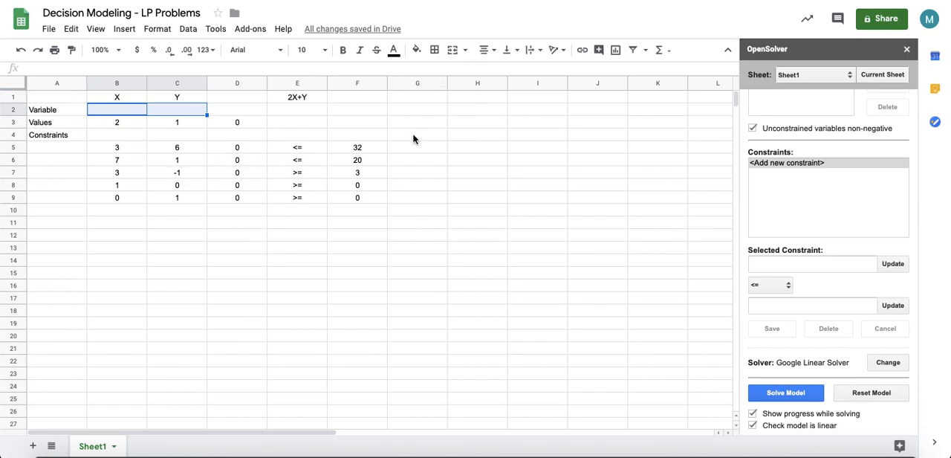
pyautogui.click(805, 165)
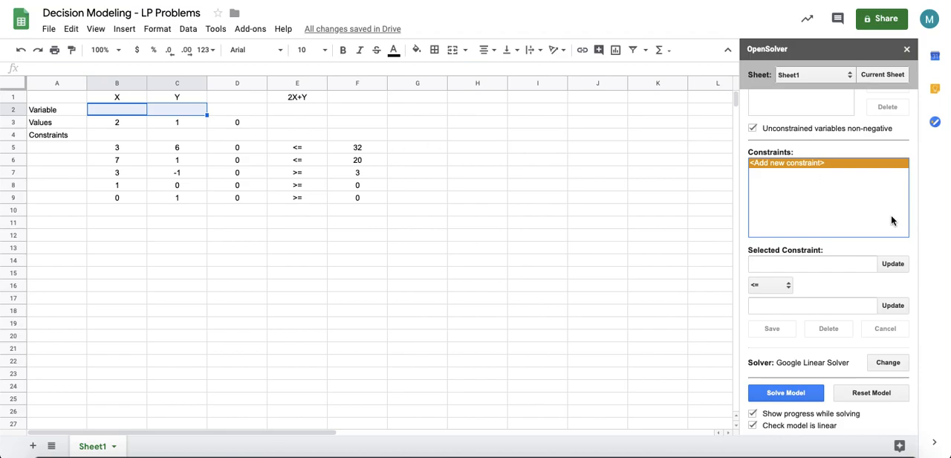
pyautogui.click(238, 148)
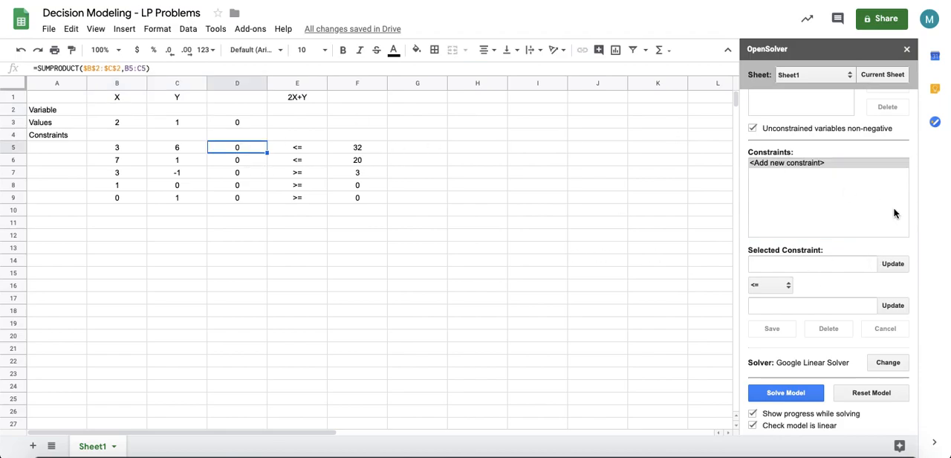
pyautogui.click(891, 264)
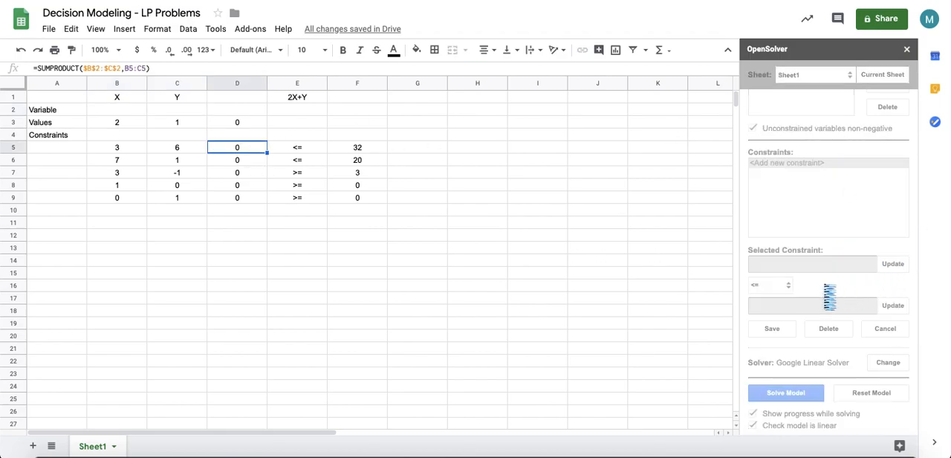
pyautogui.click(765, 286)
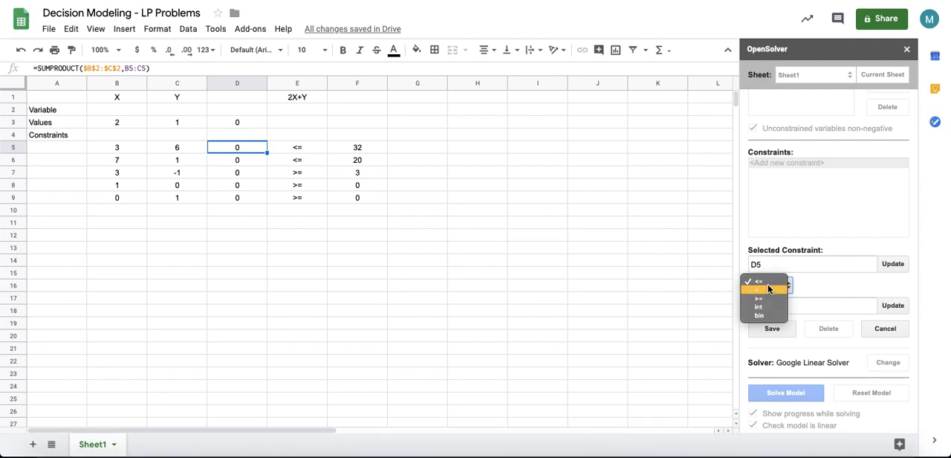
pyautogui.click(771, 280)
pyautogui.click(369, 148)
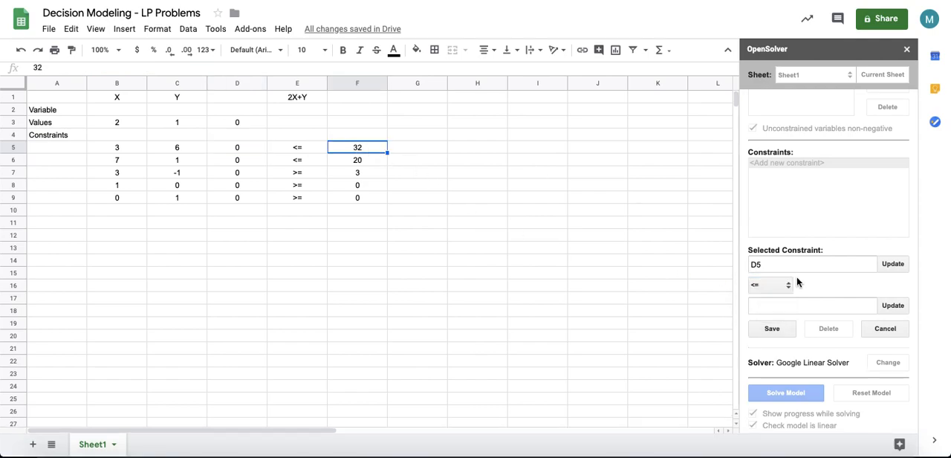
pyautogui.click(892, 306)
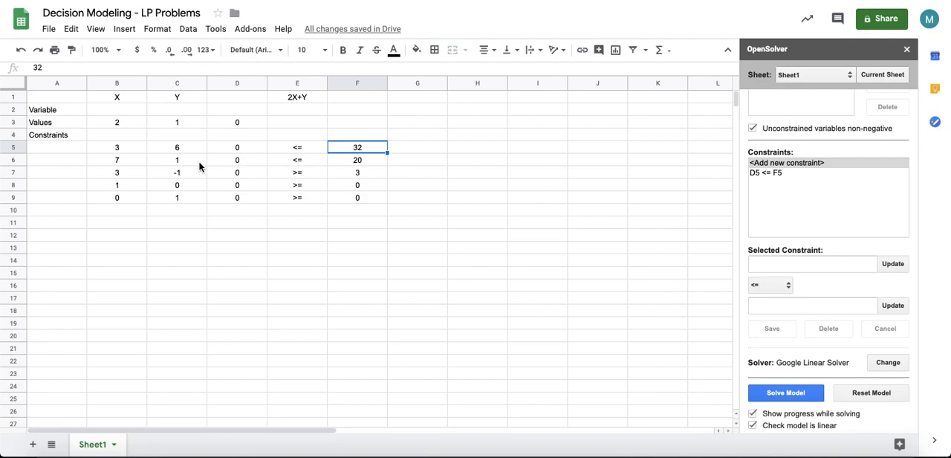
# Step: Add the constraint D6 <= F6 to the model
pyautogui.click(242, 164)
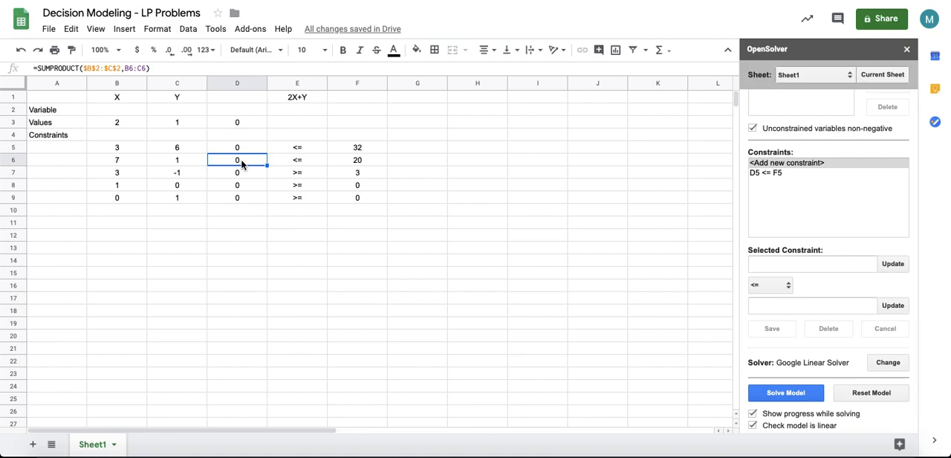
pyautogui.click(891, 266)
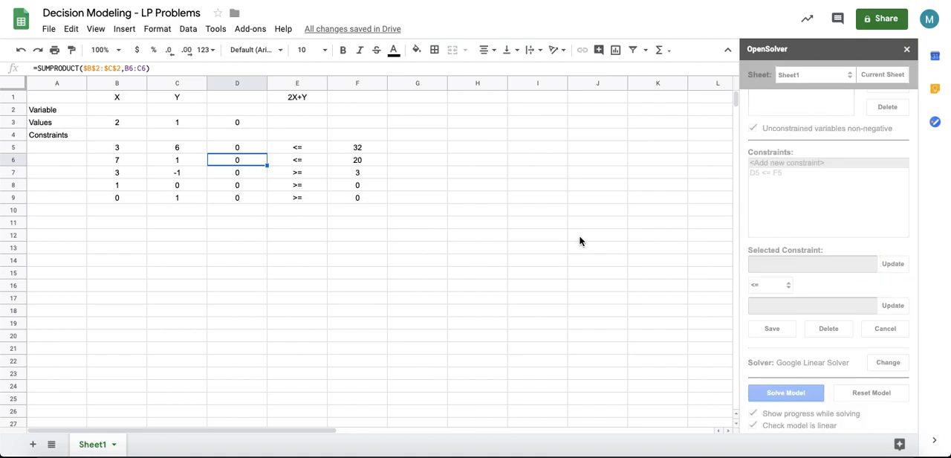
pyautogui.click(361, 158)
pyautogui.click(894, 303)
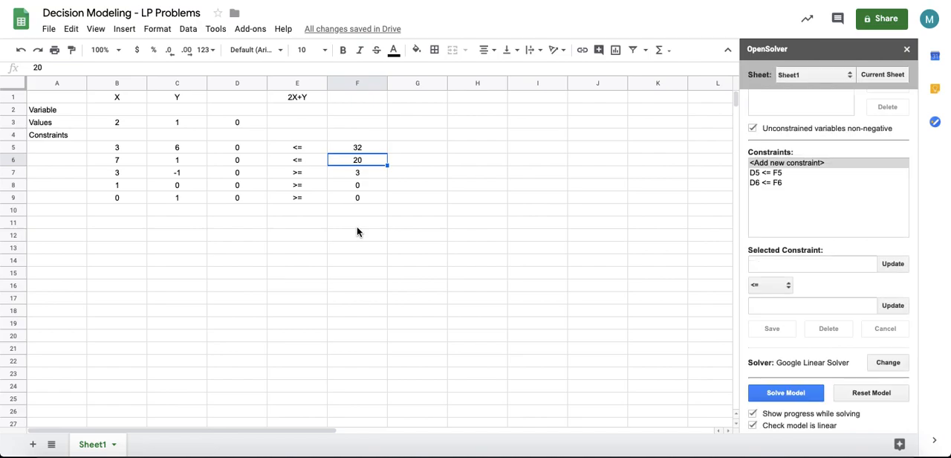
# Step: Add the constraint D7 >= F7 to the model
pyautogui.click(299, 173)
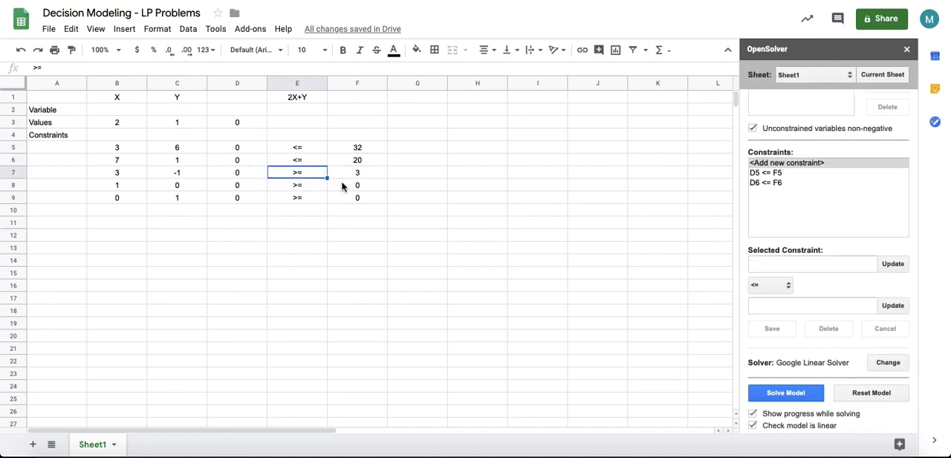
pyautogui.click(239, 174)
pyautogui.click(895, 264)
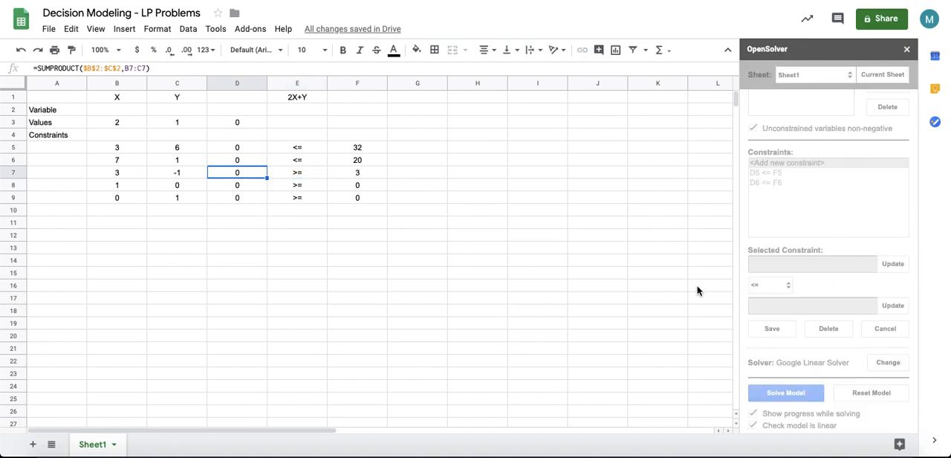
pyautogui.click(765, 286)
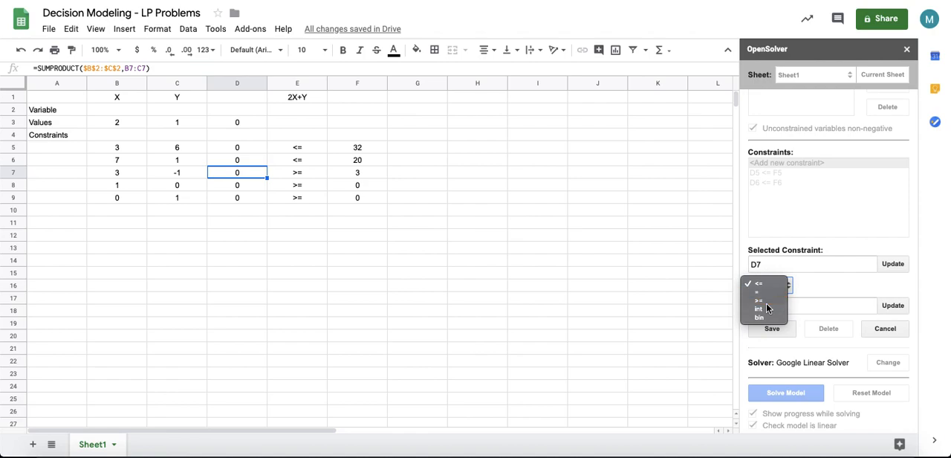
pyautogui.click(765, 292)
pyautogui.click(372, 174)
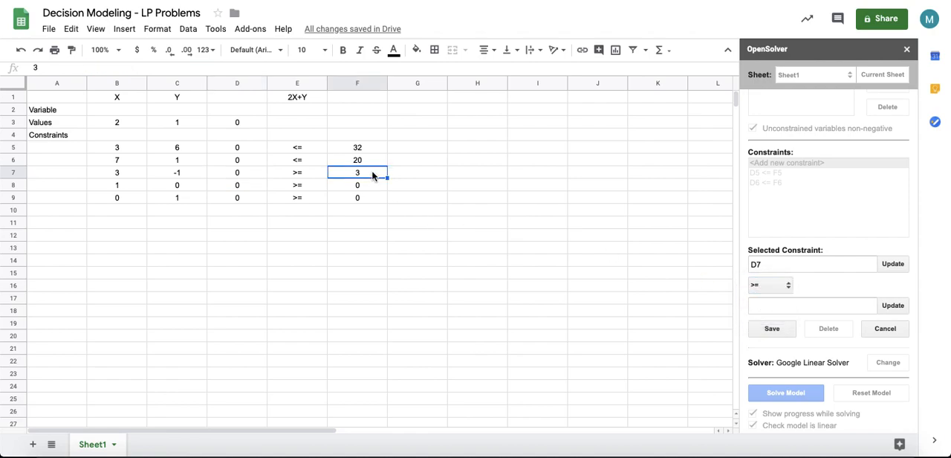
pyautogui.click(892, 305)
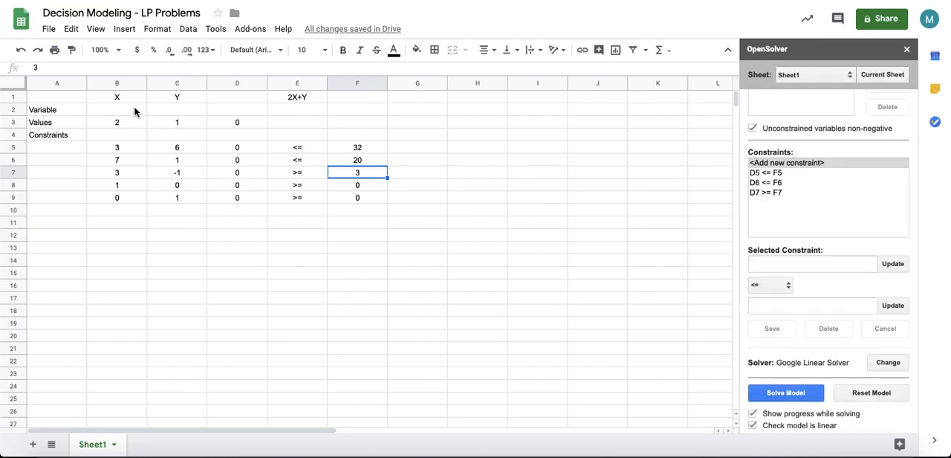
# Step: Add the constraint D8 >= F8 to the model
pyautogui.click(247, 188)
pyautogui.click(885, 267)
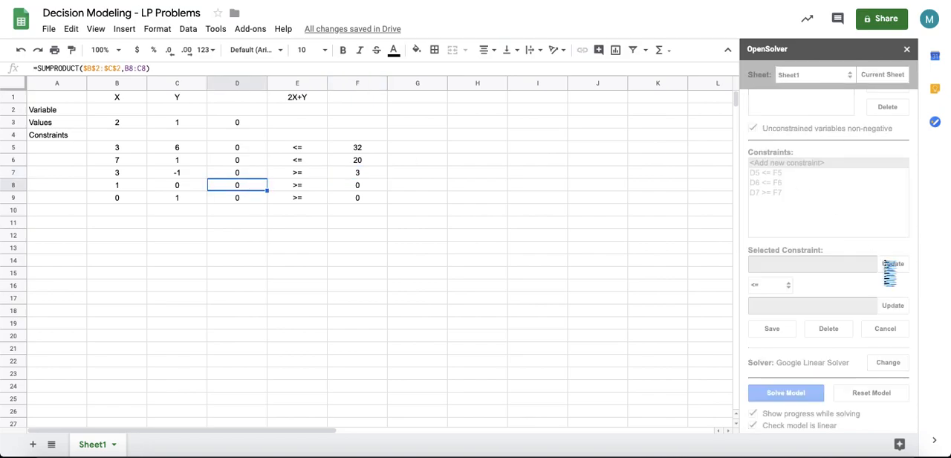
pyautogui.click(775, 284)
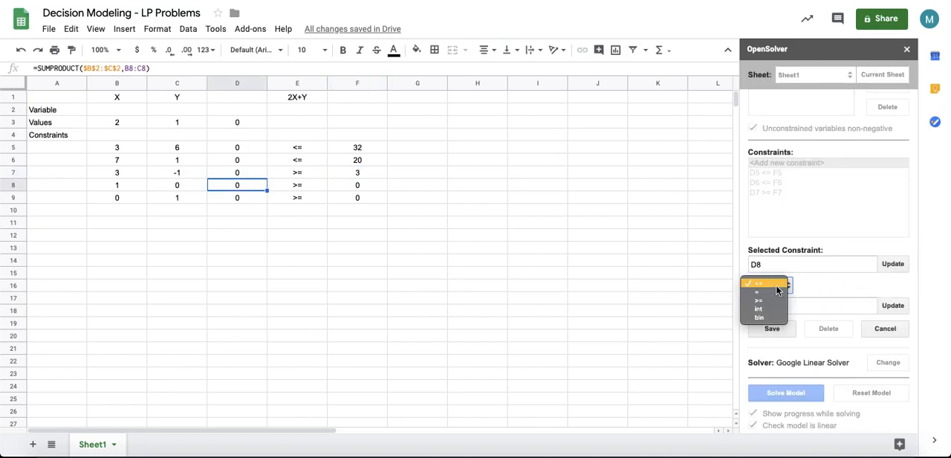
pyautogui.click(773, 295)
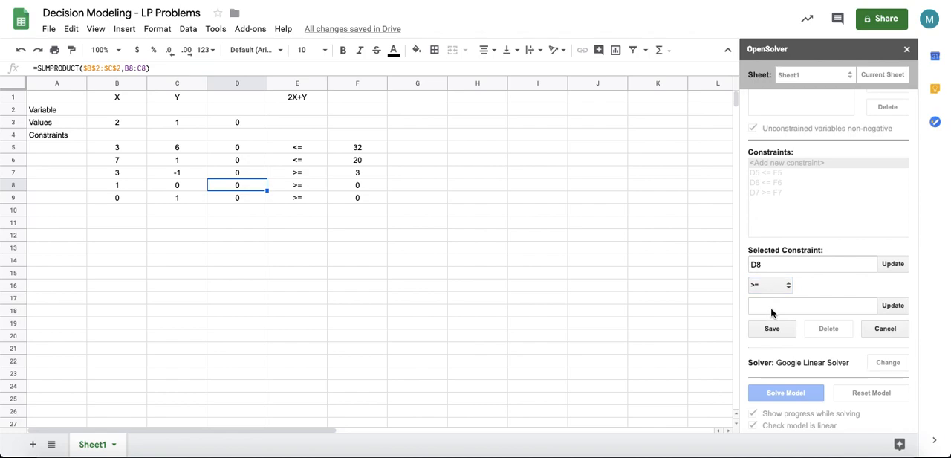
pyautogui.click(355, 185)
pyautogui.click(893, 307)
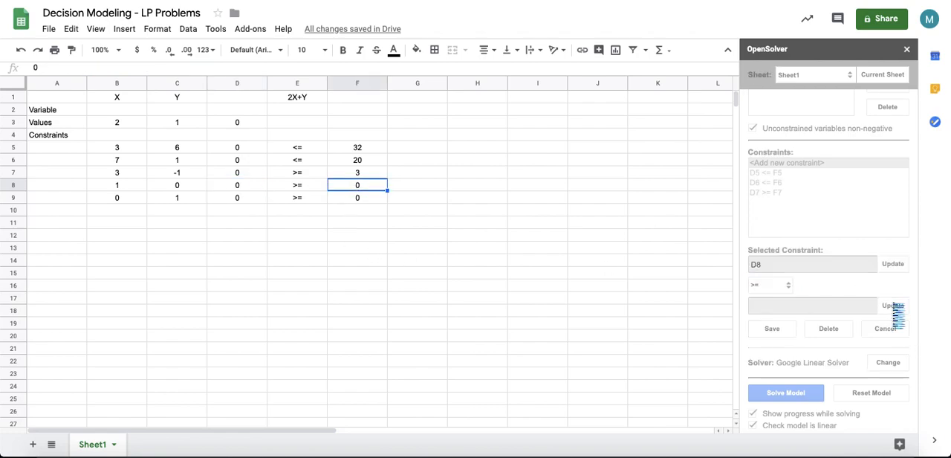
pyautogui.click(771, 329)
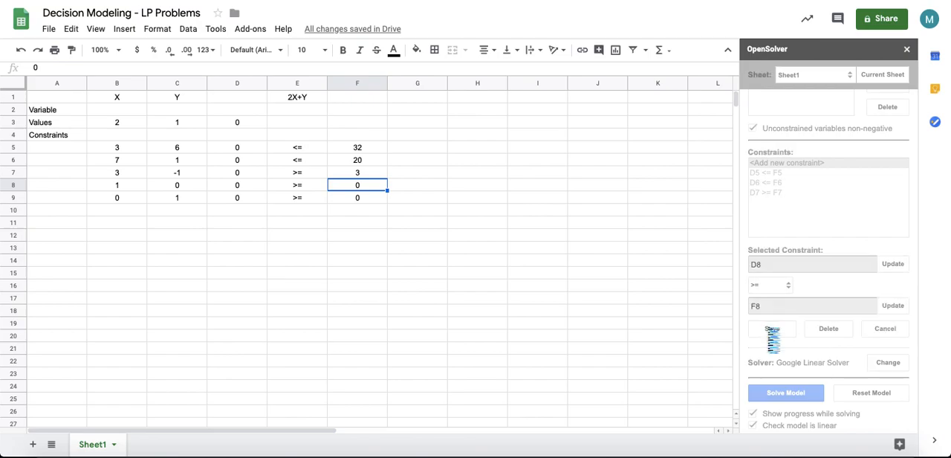
# Step: Add the constraint D9 >= F9 to the model
pyautogui.click(771, 194)
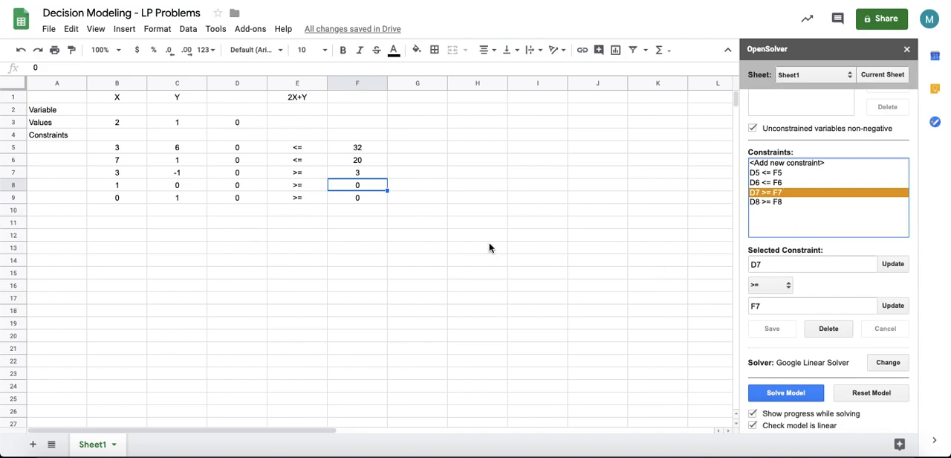
pyautogui.click(806, 162)
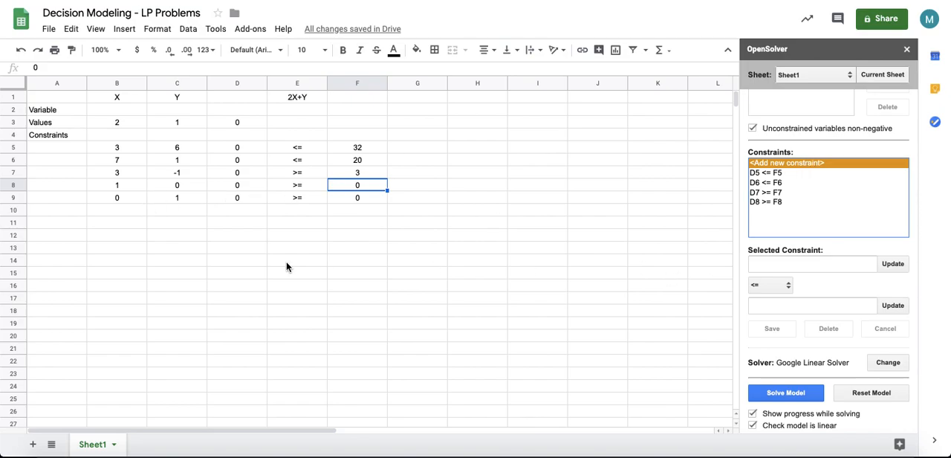
pyautogui.click(246, 201)
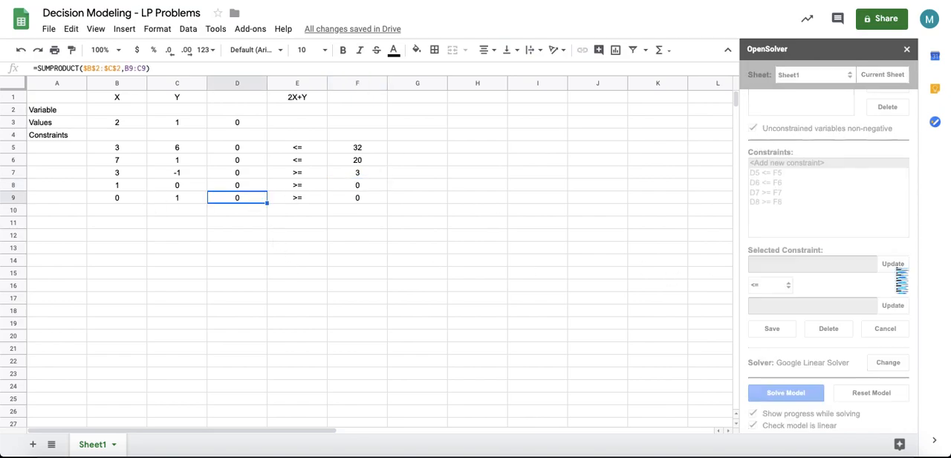
pyautogui.click(778, 284)
pyautogui.click(769, 300)
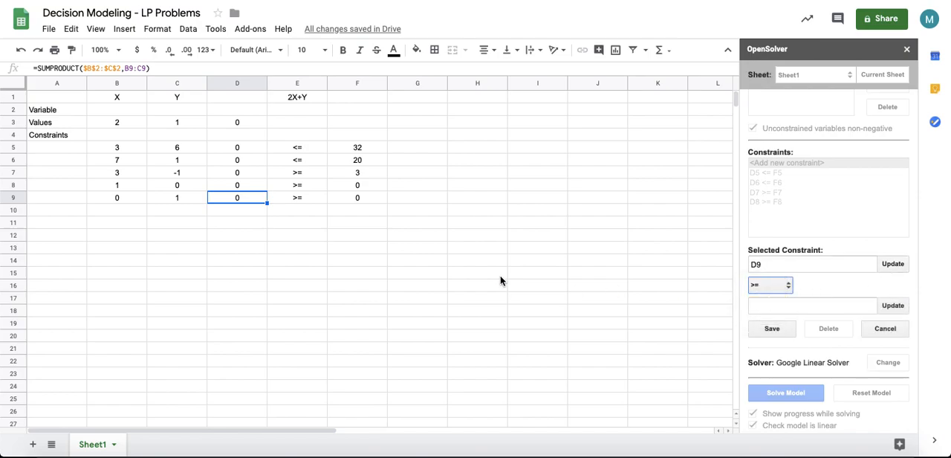
pyautogui.click(374, 200)
pyautogui.click(892, 305)
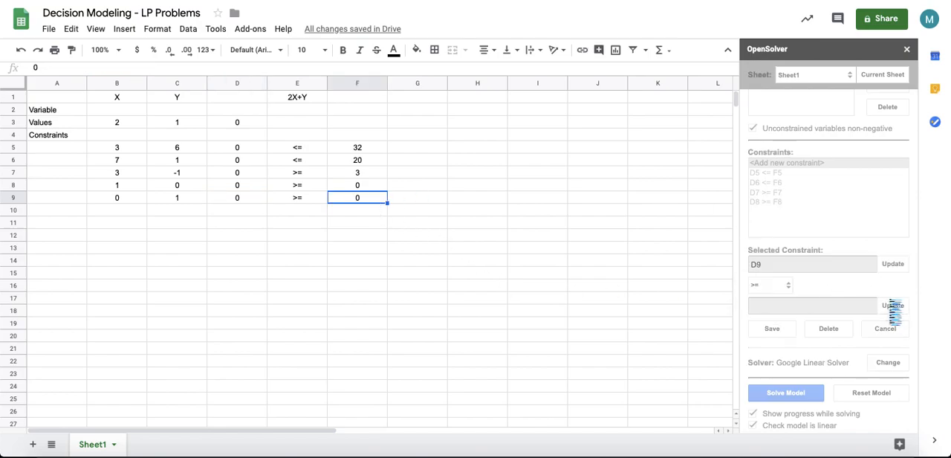
pyautogui.click(766, 328)
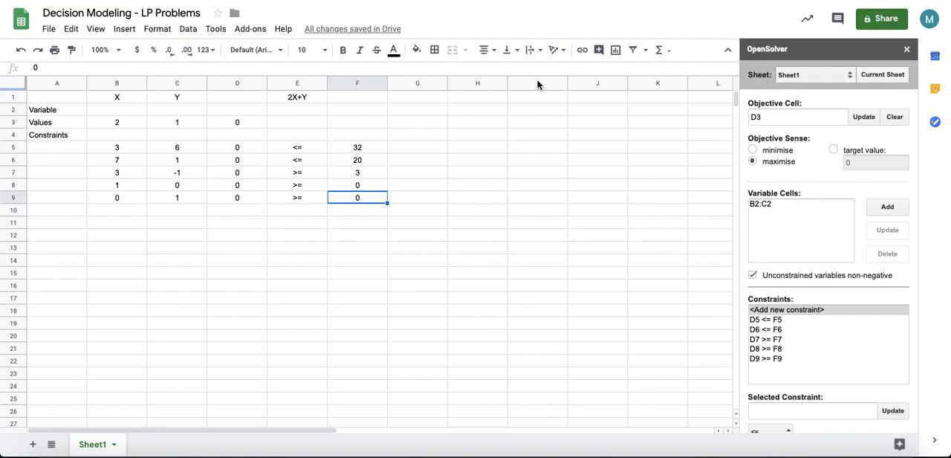
# Step: Fill the objective cell D3 with yellow
pyautogui.click(261, 122)
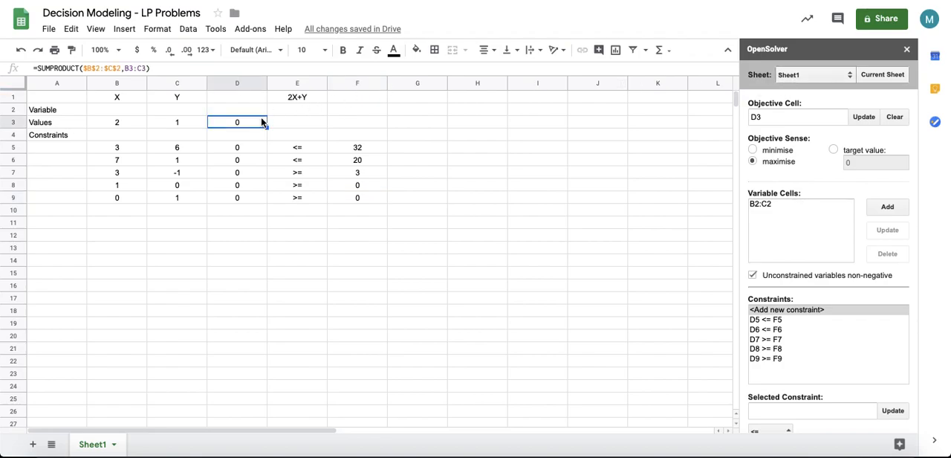
pyautogui.click(416, 49)
pyautogui.click(459, 103)
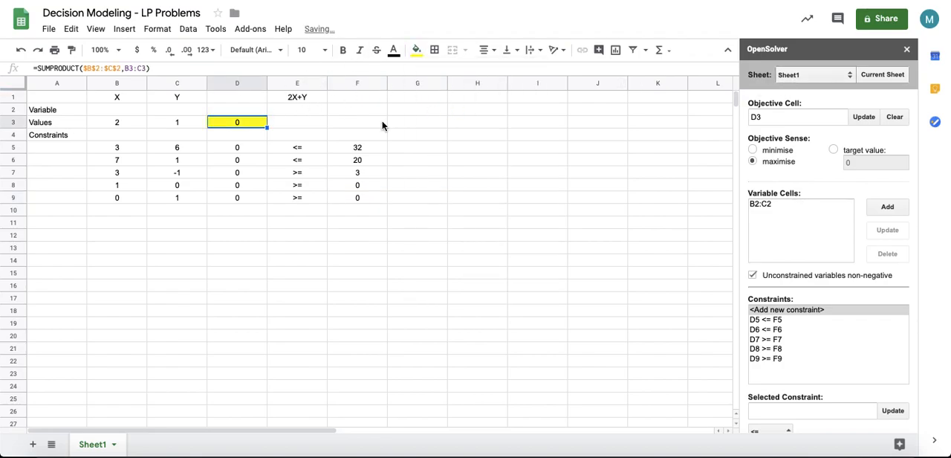
# Step: Fill the variable cells B2:C2 with cyan
pyautogui.click(303, 98)
pyautogui.click(247, 124)
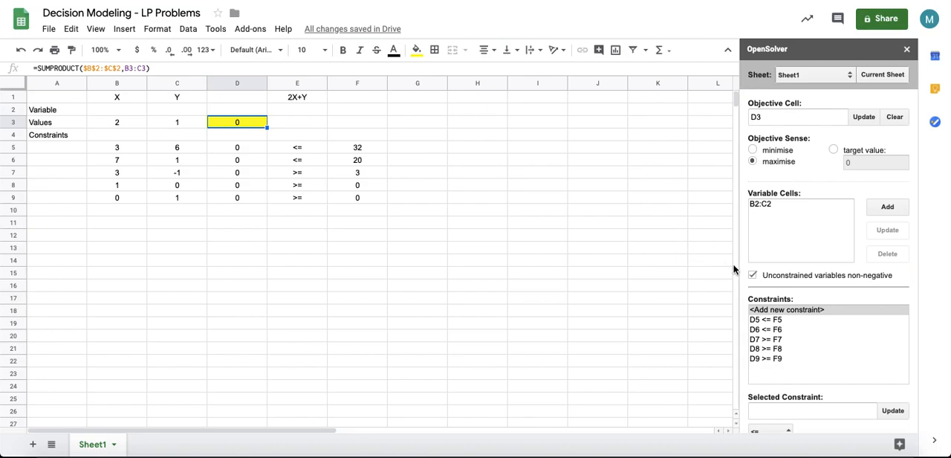
pyautogui.click(130, 112)
pyautogui.click(168, 112)
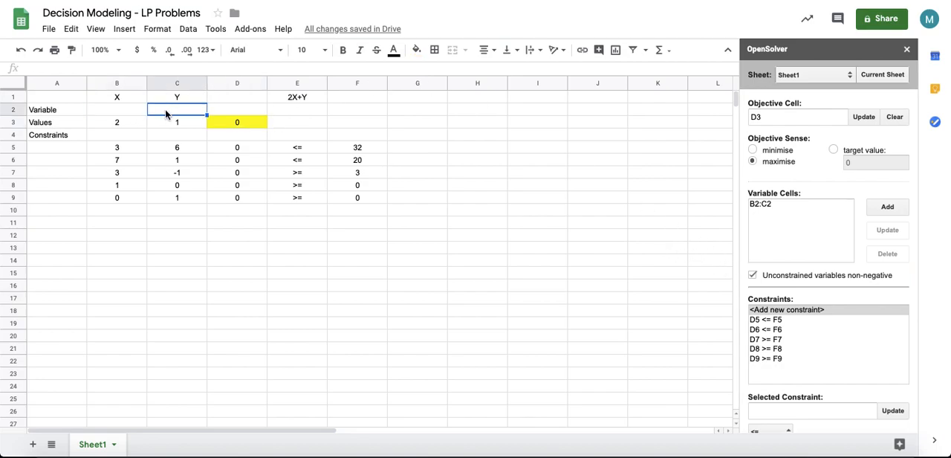
pyautogui.moveTo(115, 112); pyautogui.dragTo(165, 109)
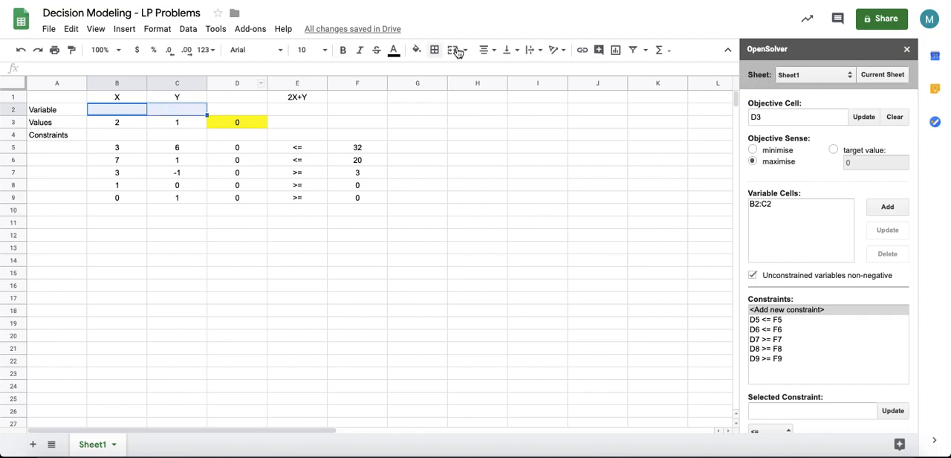
pyautogui.click(415, 50)
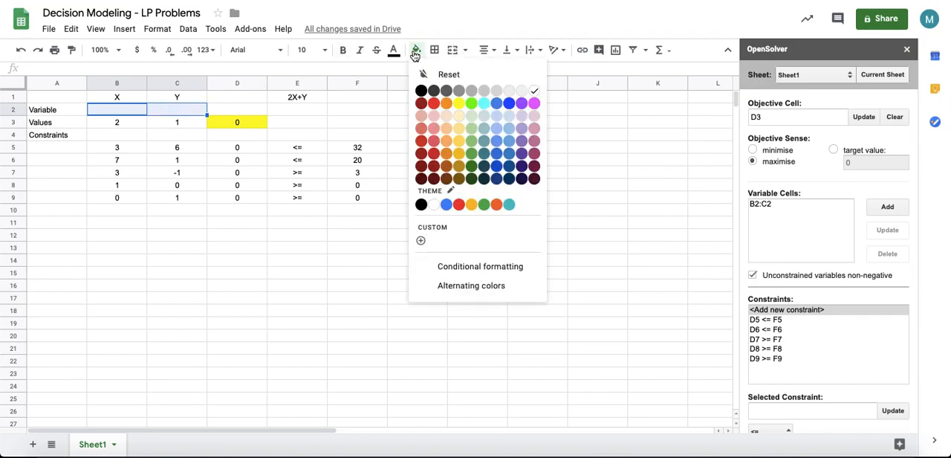
pyautogui.click(484, 110)
pyautogui.click(197, 122)
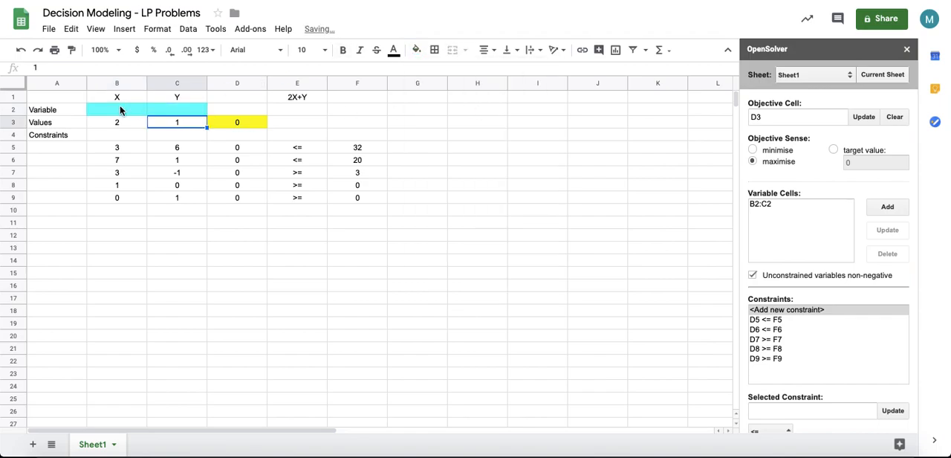
pyautogui.click(176, 112)
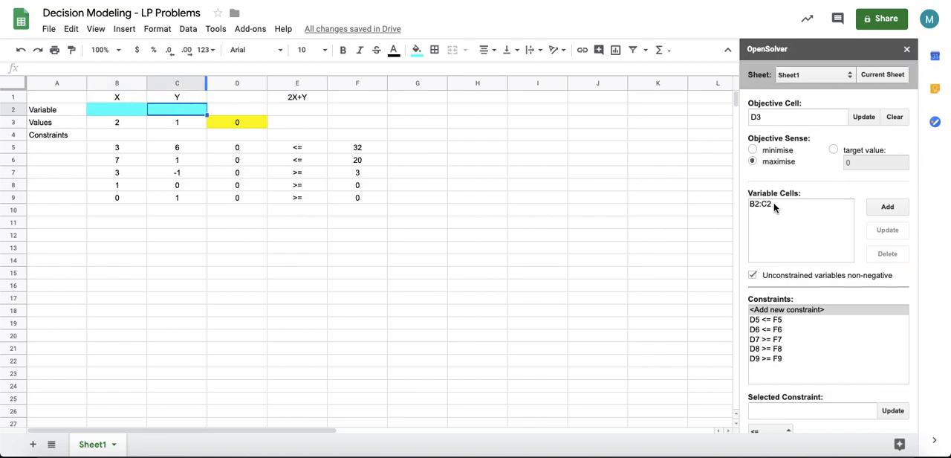
pyautogui.scroll(-1, 773, 202)
pyautogui.click(244, 98)
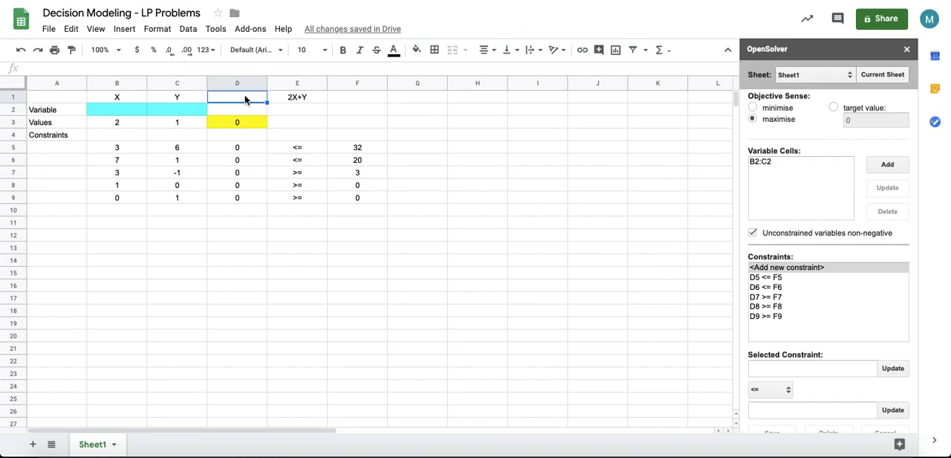
pyautogui.write('Z')
pyautogui.click(245, 124)
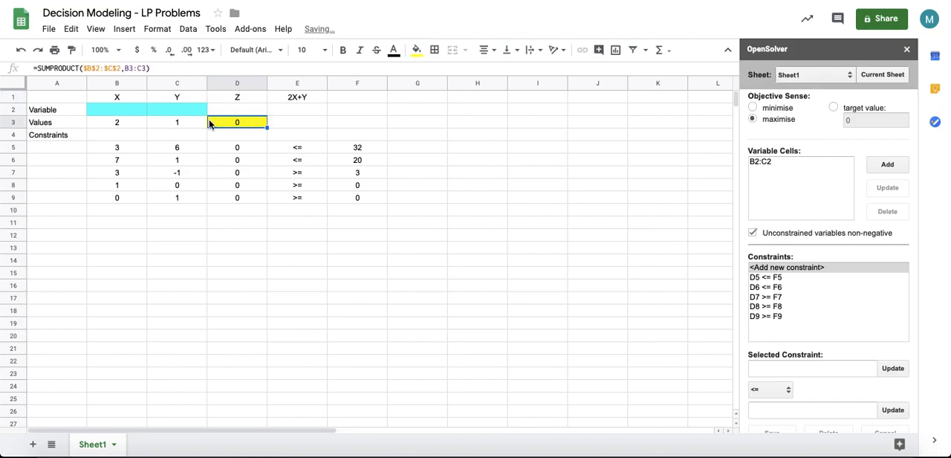
pyautogui.moveTo(113, 113); pyautogui.dragTo(230, 107)
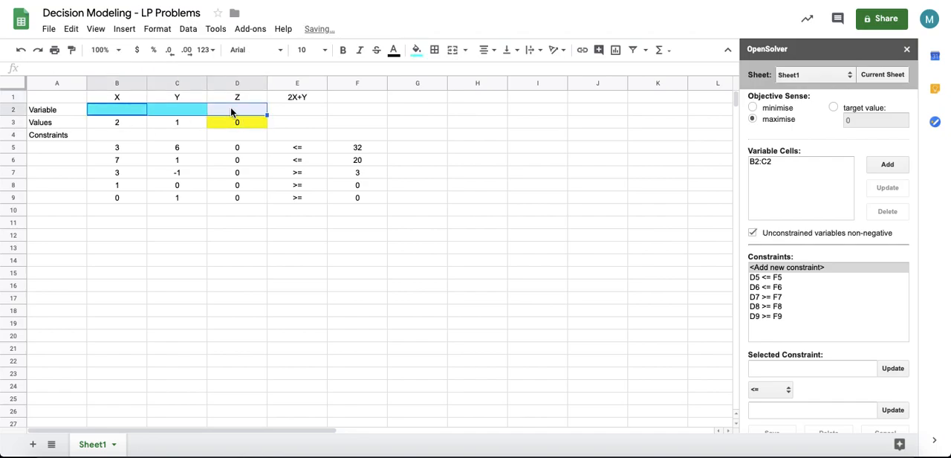
pyautogui.click(244, 123)
pyautogui.click(246, 101)
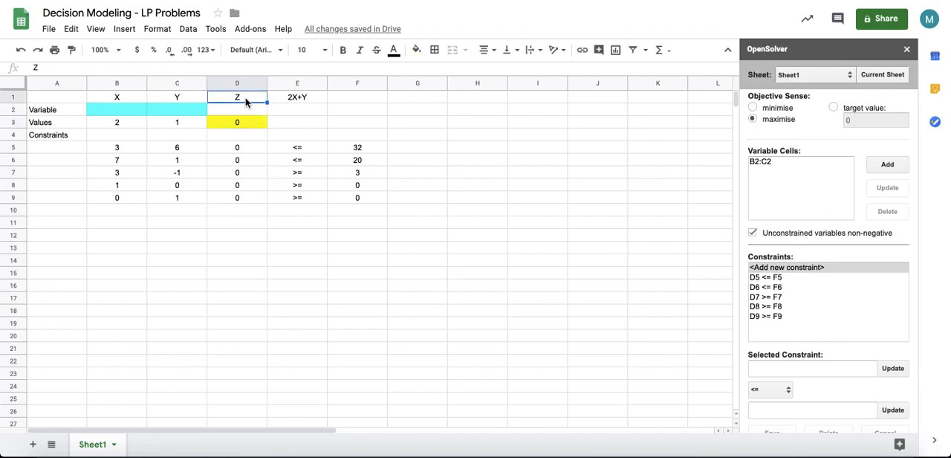
pyautogui.press('Delete')
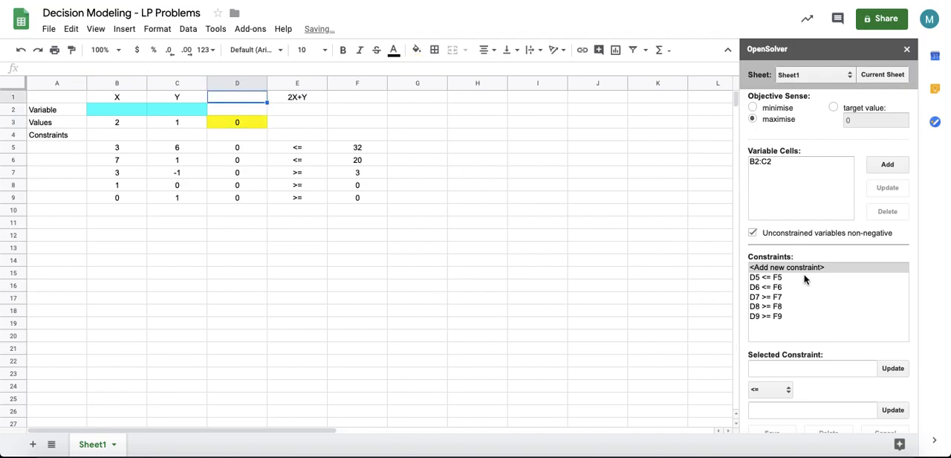
# Step: Solve the model with OpenSolver
pyautogui.scroll(-2, 790, 248)
pyautogui.scroll(-1, 787, 248)
pyautogui.scroll(3, 785, 248)
pyautogui.scroll(-3, 784, 248)
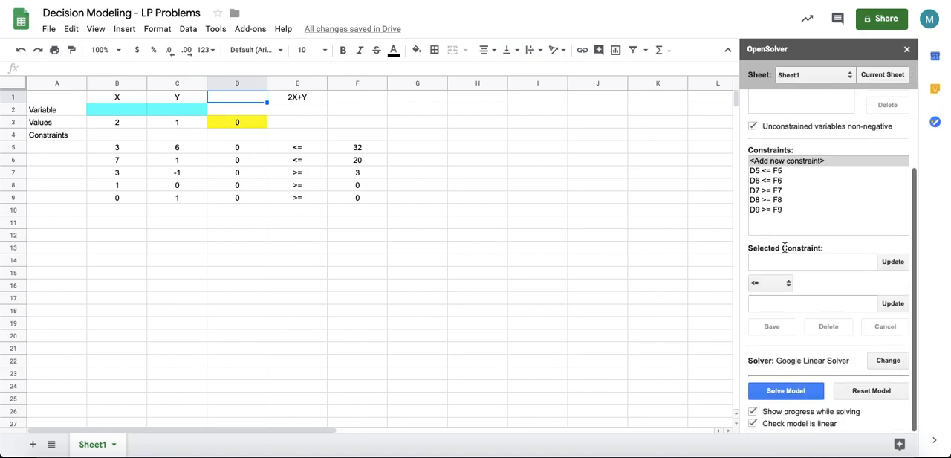
pyautogui.click(781, 391)
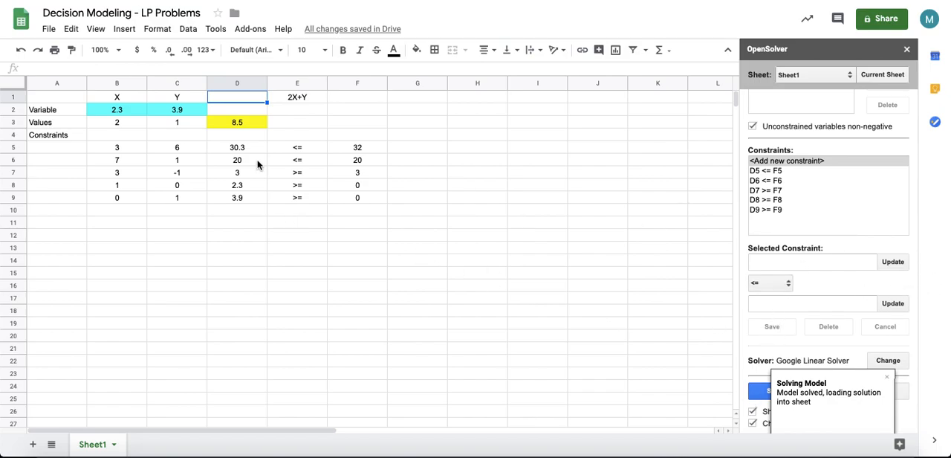
# Step: Inspect the solved variable cells and the objective cell value
pyautogui.click(235, 123)
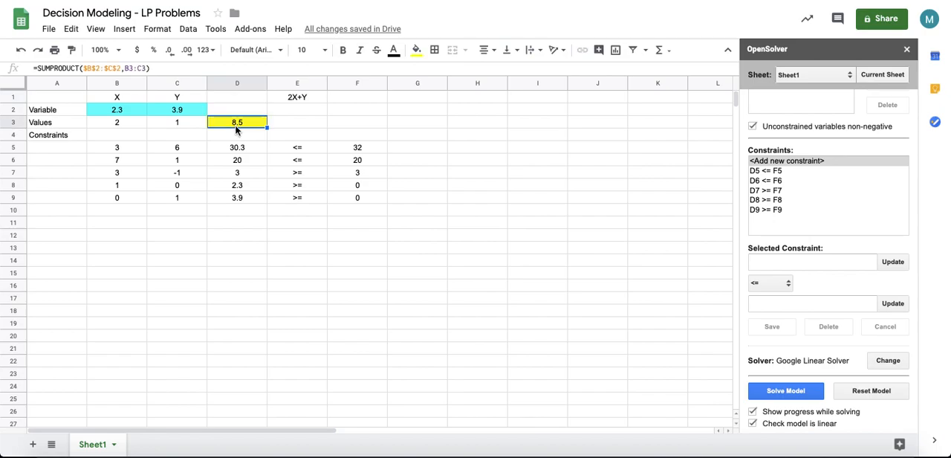
pyautogui.click(154, 112)
pyautogui.click(115, 114)
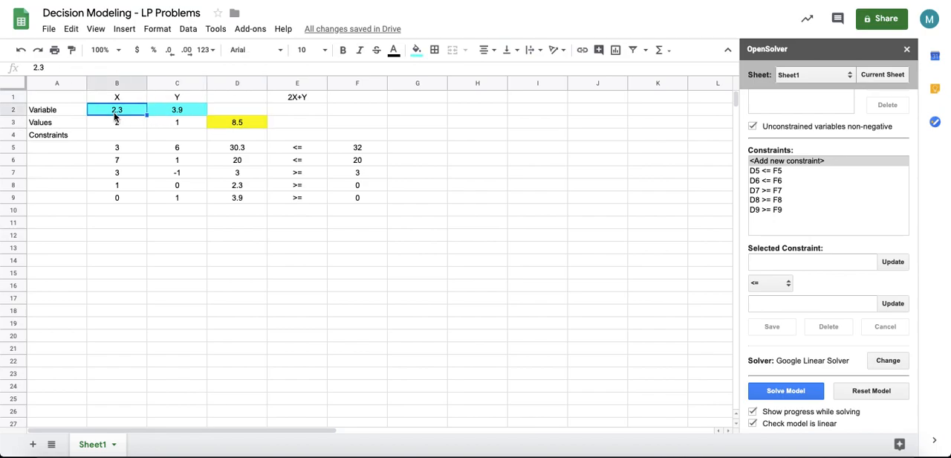
pyautogui.press('Right')
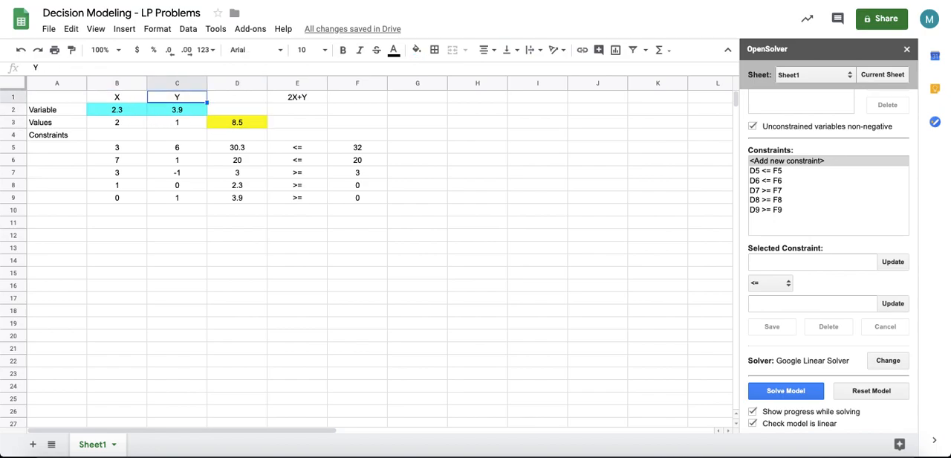
pyautogui.press('Right')
pyautogui.press('Down')
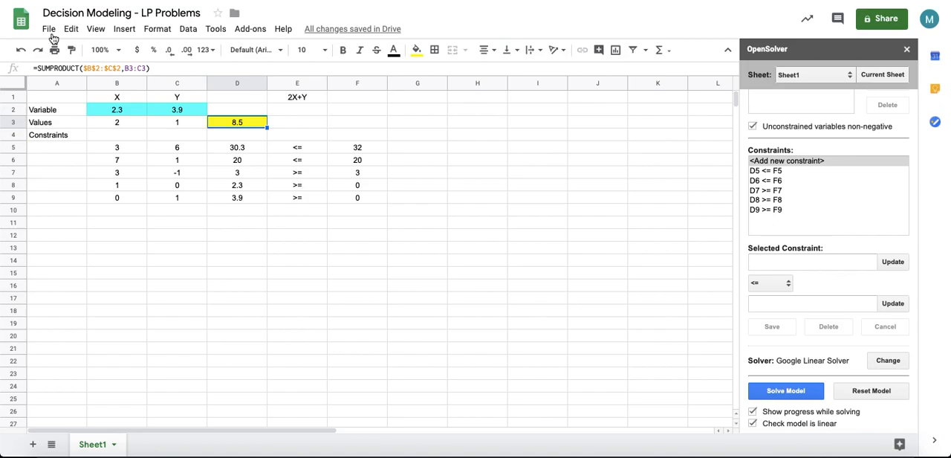
pyautogui.click(122, 113)
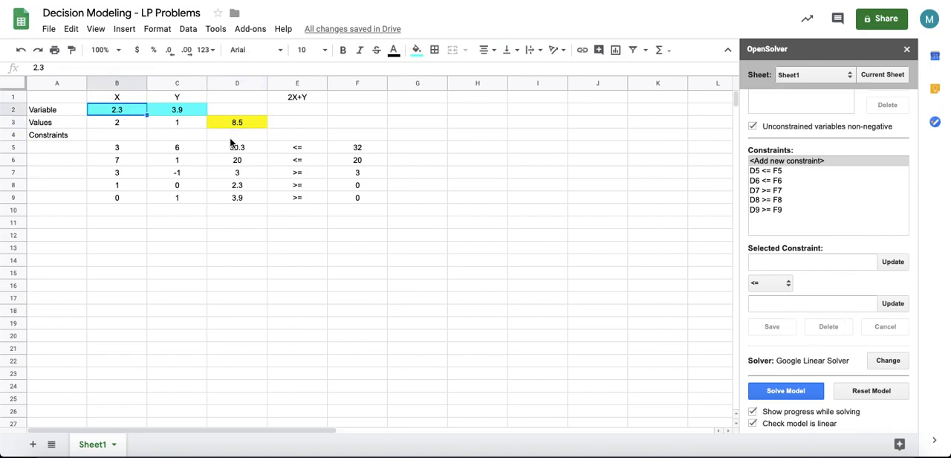
# Step: Add a new blank sheet to the spreadsheet
pyautogui.click(757, 284)
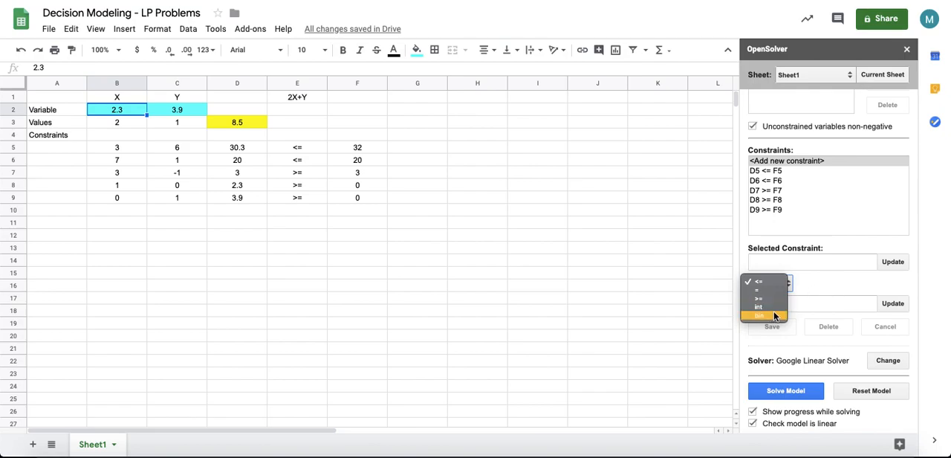
pyautogui.click(831, 279)
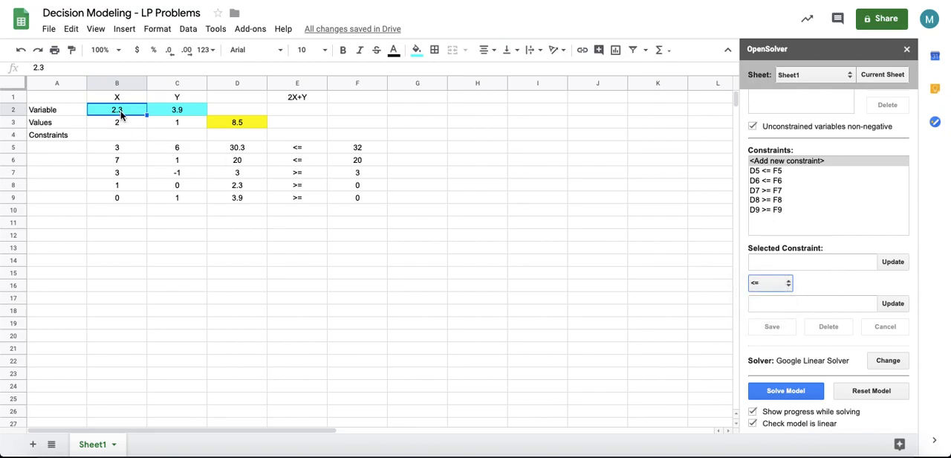
pyautogui.click(126, 222)
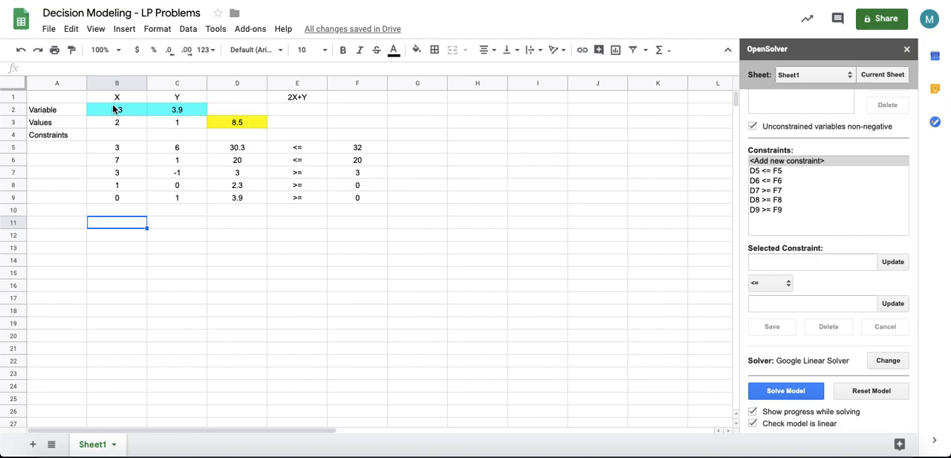
pyautogui.click(185, 112)
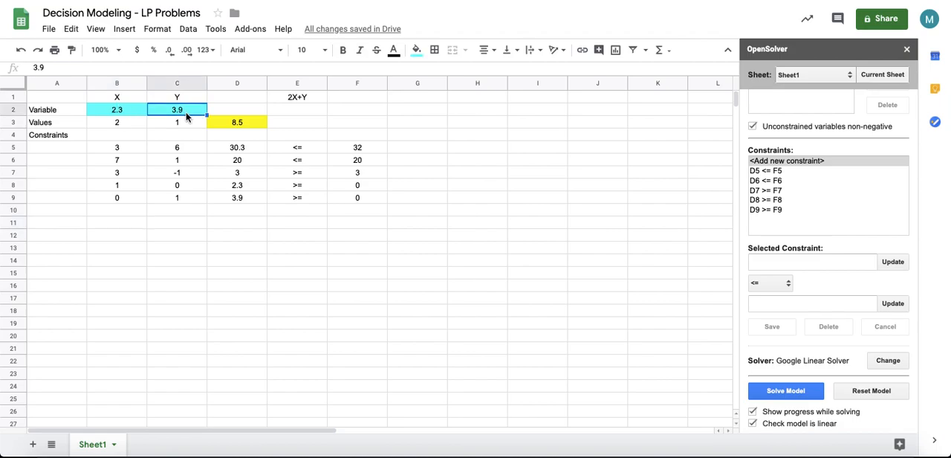
pyautogui.click(128, 112)
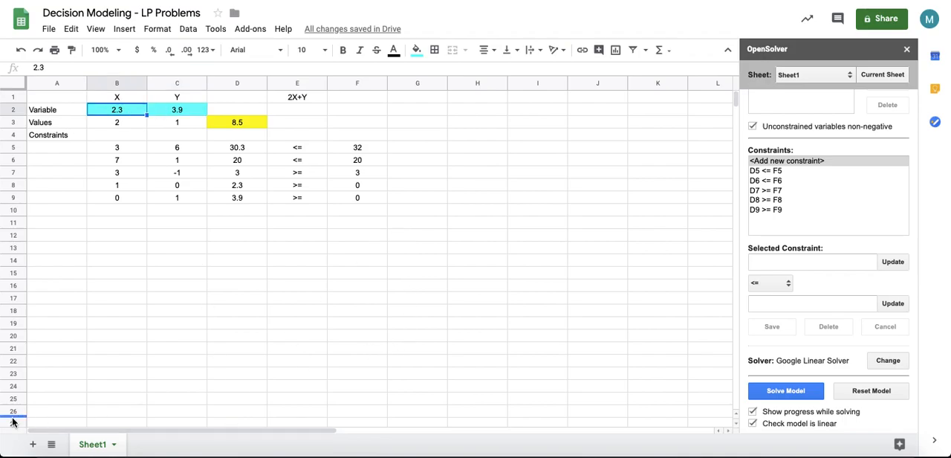
pyautogui.click(32, 445)
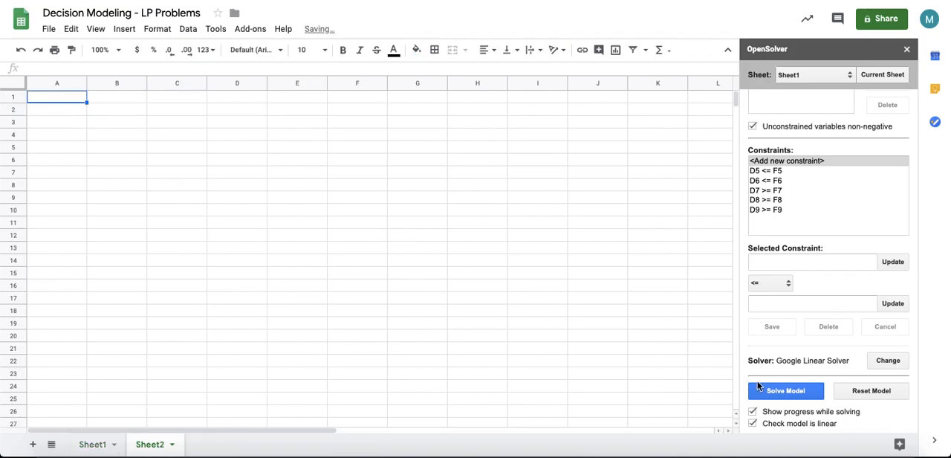
# Step: Switch to the LP text document and examine the course requirements stated in Problem 2
pyautogui.click(830, 455)
pyautogui.moveTo(741, 92); pyautogui.dragTo(380, 61)
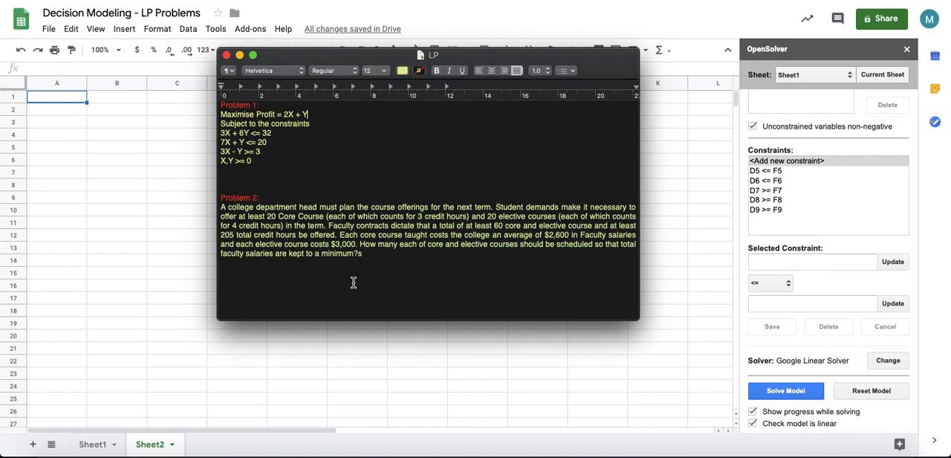
pyautogui.moveTo(237, 216); pyautogui.dragTo(325, 216)
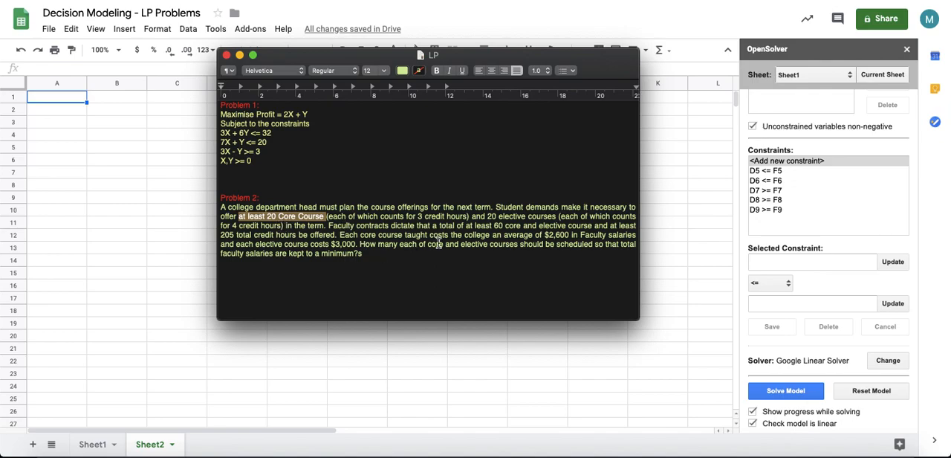
pyautogui.click(463, 225)
pyautogui.moveTo(463, 226); pyautogui.dragTo(595, 228)
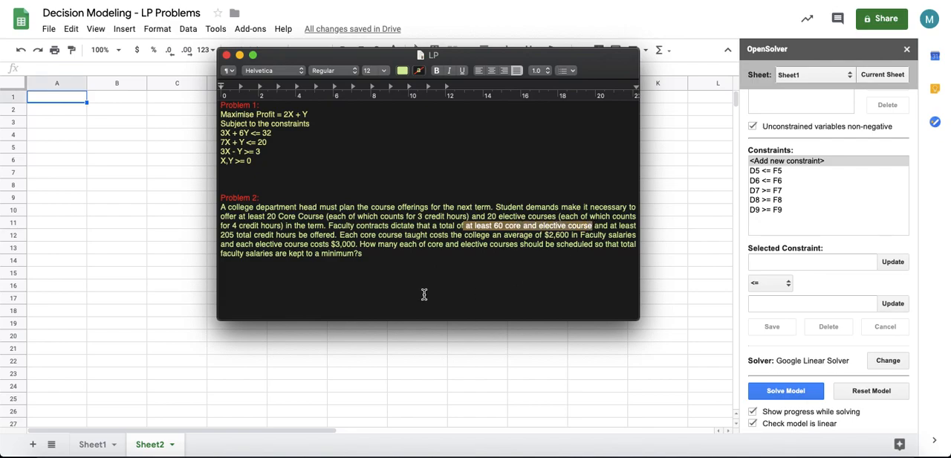
pyautogui.moveTo(220, 234); pyautogui.dragTo(298, 234)
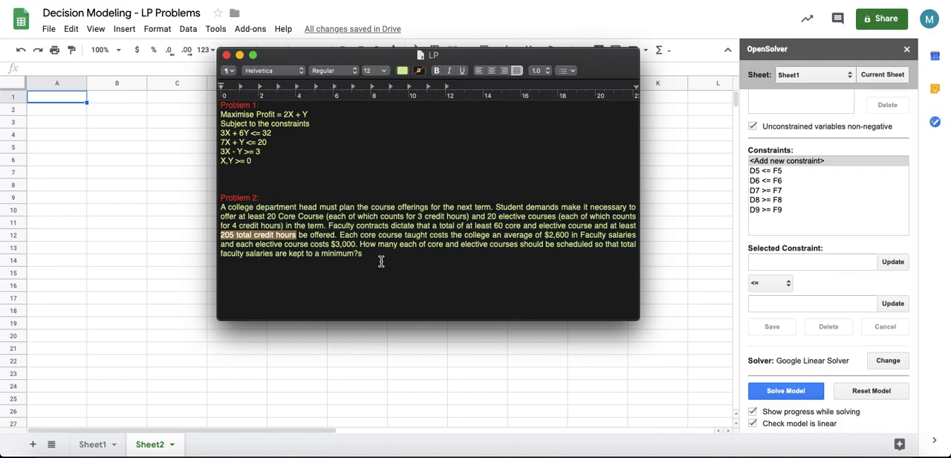
# Step: Remove the stray character after 'minimum?' and add the line 'Minimise the Total Salary' below Problem 2
pyautogui.click(373, 256)
pyautogui.press('BackSpace')
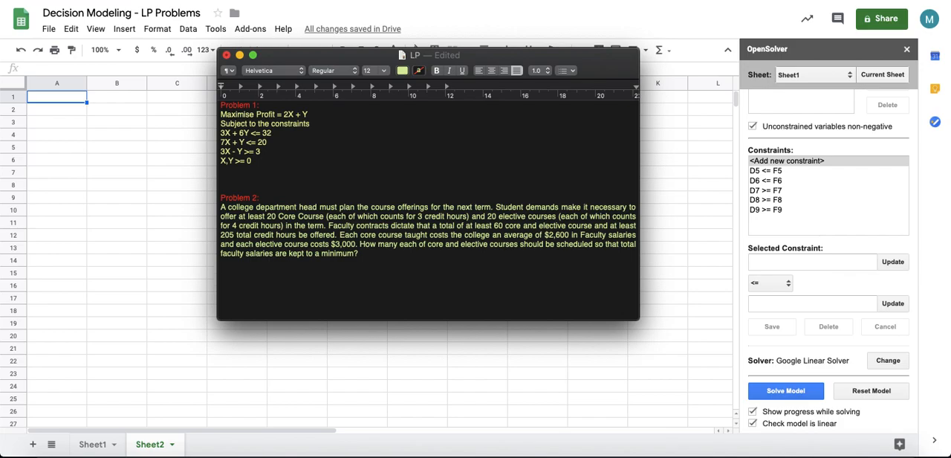
pyautogui.press('Return')
pyautogui.press('Return')
pyautogui.write('Minimise the Total Salary')
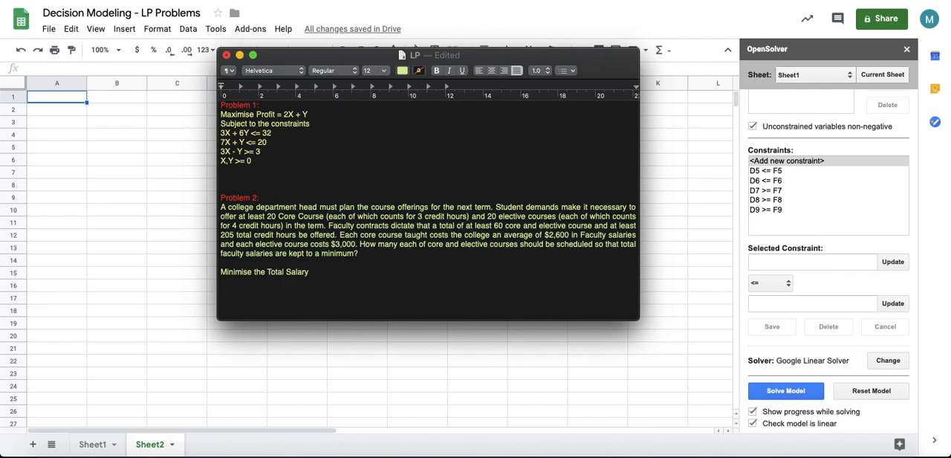
# Step: Widen the document window and add the line 'Objective Function: Minimise the total salary.'
pyautogui.moveTo(637, 318); pyautogui.dragTo(713, 398)
pyautogui.write('Ob')
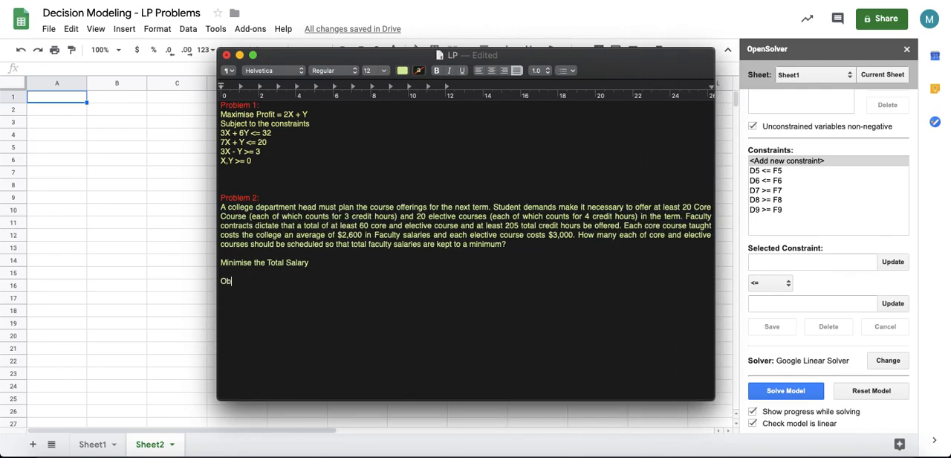
pyautogui.write('jective Function: Minimise the total salary.')
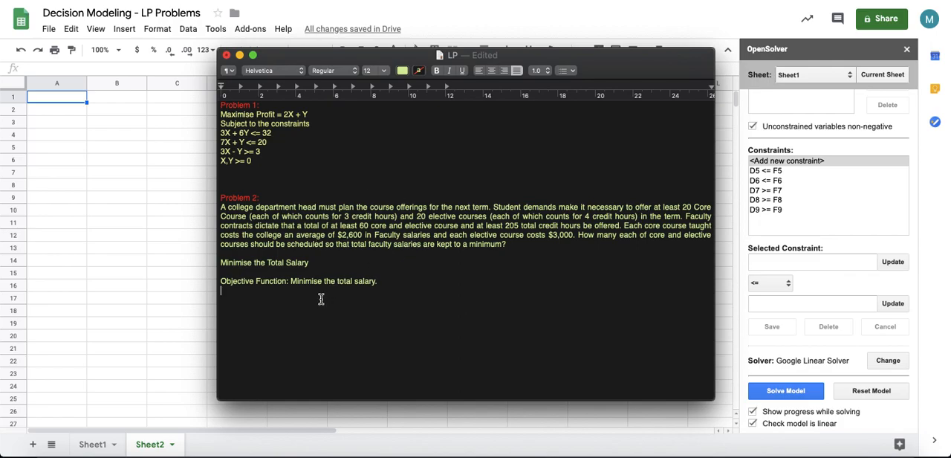
# Step: Define the decision variables on new lines as 'C - Core' and 'E- Elective'
pyautogui.press('Return')
pyautogui.write('C')
pyautogui.write(' -')
pyautogui.write(' Core ')
pyautogui.write('E- Elect')
pyautogui.write('ive')
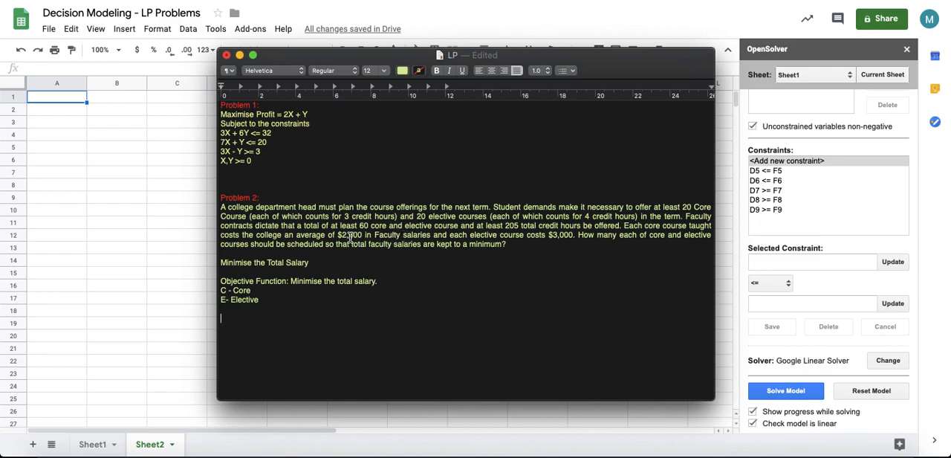
# Step: Write the objective line 'Minimise 2600C + 3000E' below the variable definitions
pyautogui.moveTo(338, 235)
pyautogui.mouseDown()
pyautogui.moveTo(399, 237)
pyautogui.moveTo(322, 232)
pyautogui.moveTo(340, 235)
pyautogui.mouseUp()
pyautogui.click(249, 319)
pyautogui.write('2600C + 3000E')
pyautogui.press('Left')
pyautogui.press('Left')
pyautogui.press('Left')
pyautogui.press('Left')
pyautogui.write('Minimise')
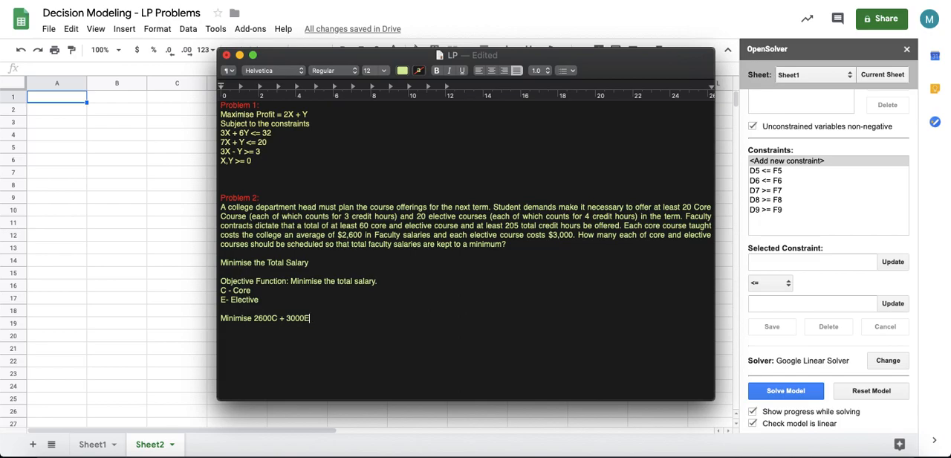
# Step: Add the heading line 'Subject to constraints.' below the objective
pyautogui.press('Return')
pyautogui.write('Suject')
pyautogui.press('BackSpace')
pyautogui.press('BackSpace')
pyautogui.press('BackSpace')
pyautogui.write('bject to constraints.')
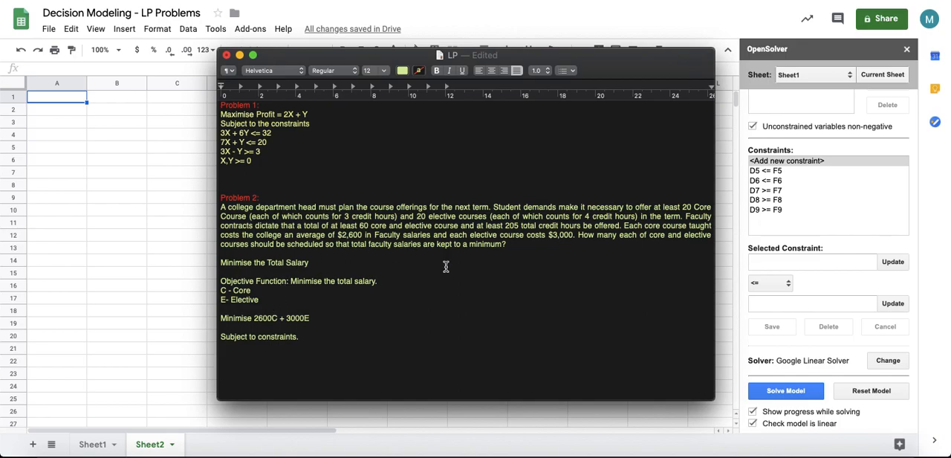
# Step: Enlarge the document window and write the constraints 'C >= 20' and 'E >= 20'
pyautogui.moveTo(499, 54); pyautogui.dragTo(499, 10)
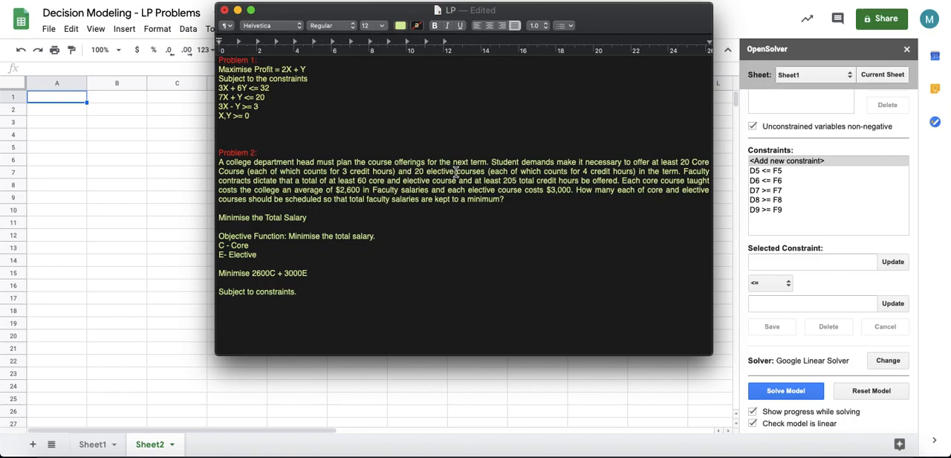
pyautogui.moveTo(711, 355); pyautogui.dragTo(763, 399)
pyautogui.click(242, 313)
pyautogui.write('C >=  20')
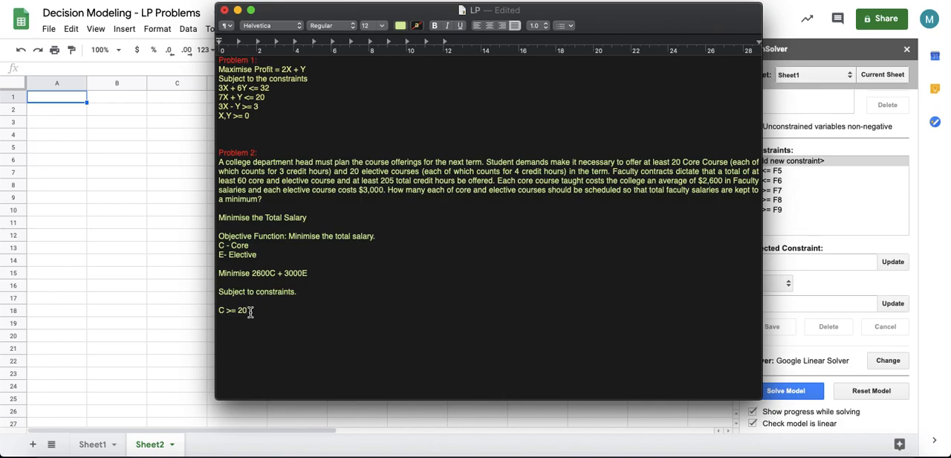
pyautogui.press('Return')
pyautogui.write('E >= 20')
# Step: Add the constraint 'C + E >= 60' for the total number of courses
pyautogui.moveTo(612, 172); pyautogui.dragTo(333, 181)
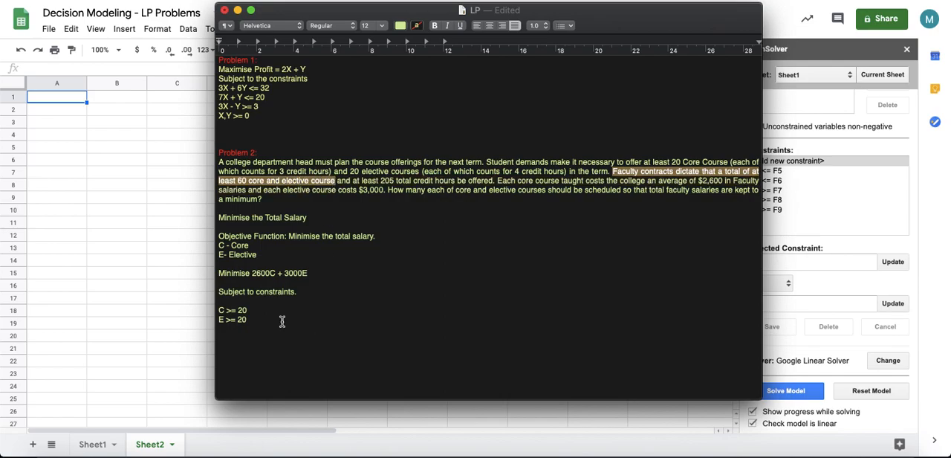
pyautogui.click(258, 332)
pyautogui.write('C')
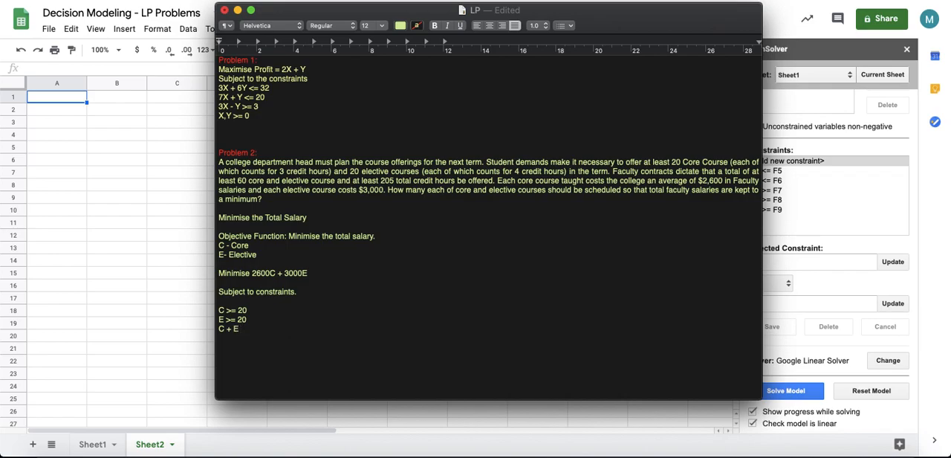
pyautogui.write('+ E >')
pyautogui.write(' >=')
pyautogui.write(' 60')
# Step: Add the credit-hour constraint '3C + 4E >=205'
pyautogui.moveTo(381, 180); pyautogui.dragTo(454, 183)
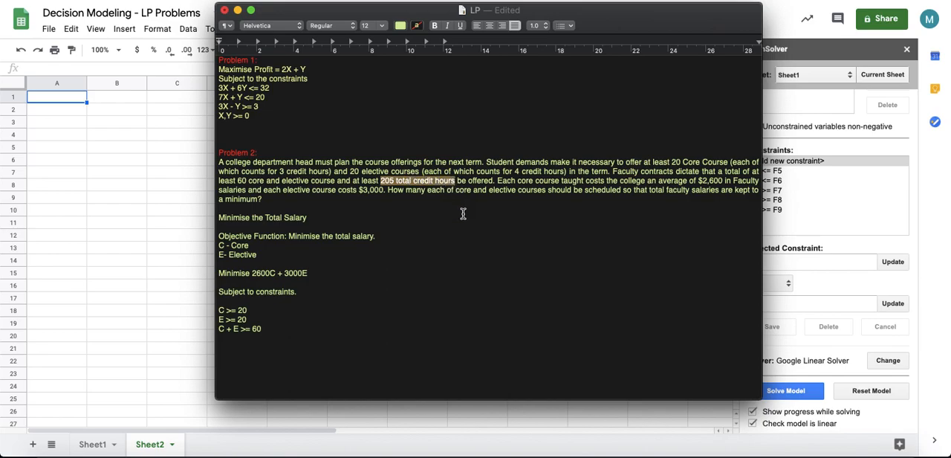
pyautogui.click(227, 351)
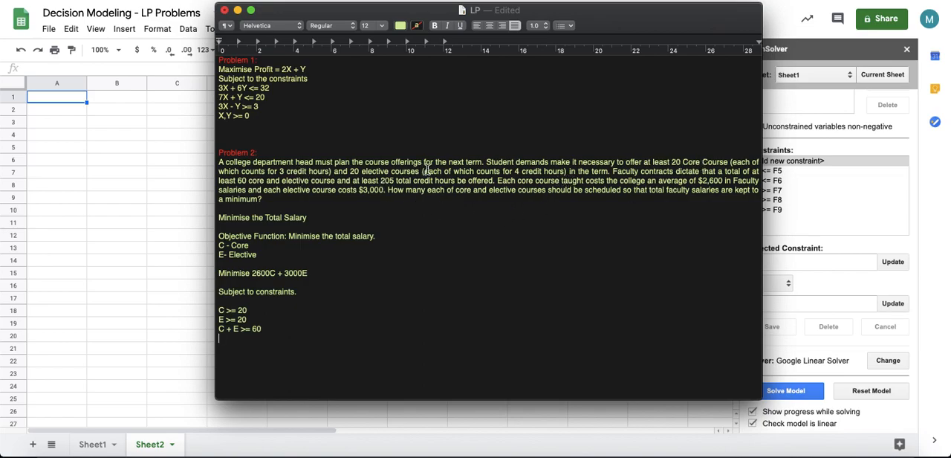
pyautogui.write('3C + 4E >=205')
# Step: Return to Sheet2 and enter the column headers Core in B1 and Elective in C1
pyautogui.moveTo(534, 10); pyautogui.dragTo(702, 0)
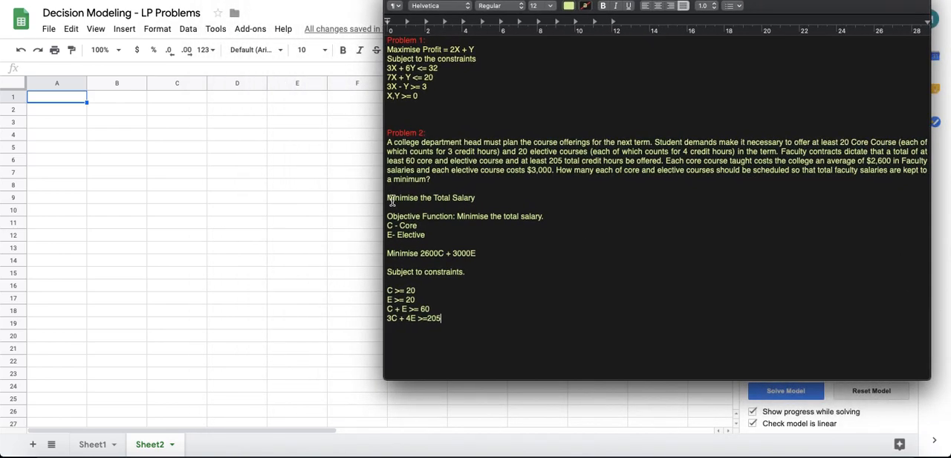
pyautogui.moveTo(488, 253); pyautogui.dragTo(387, 254)
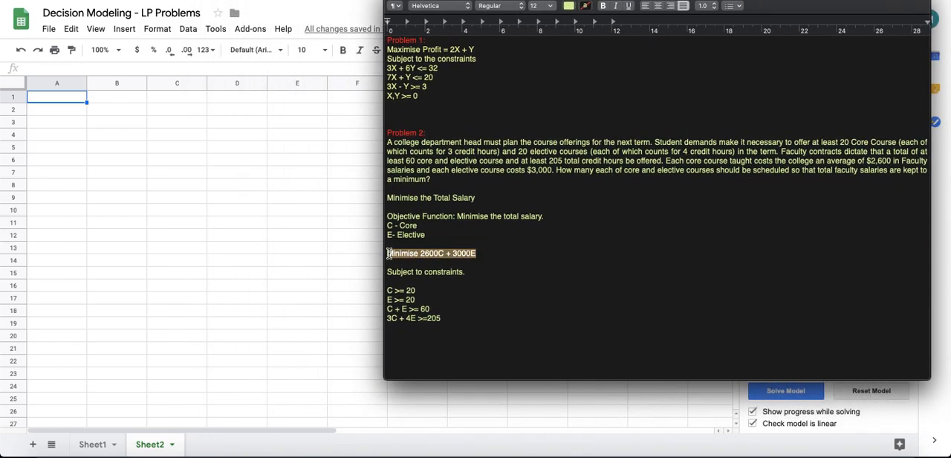
pyautogui.moveTo(443, 318); pyautogui.dragTo(465, 262)
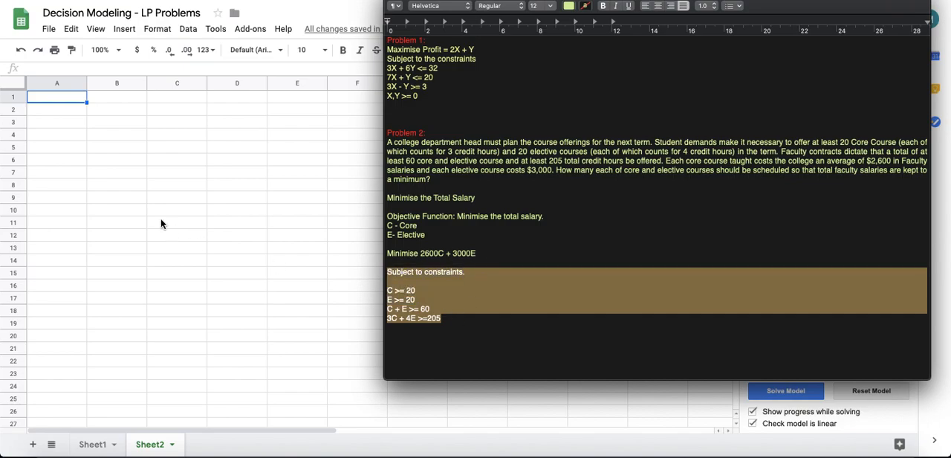
pyautogui.click(245, 123)
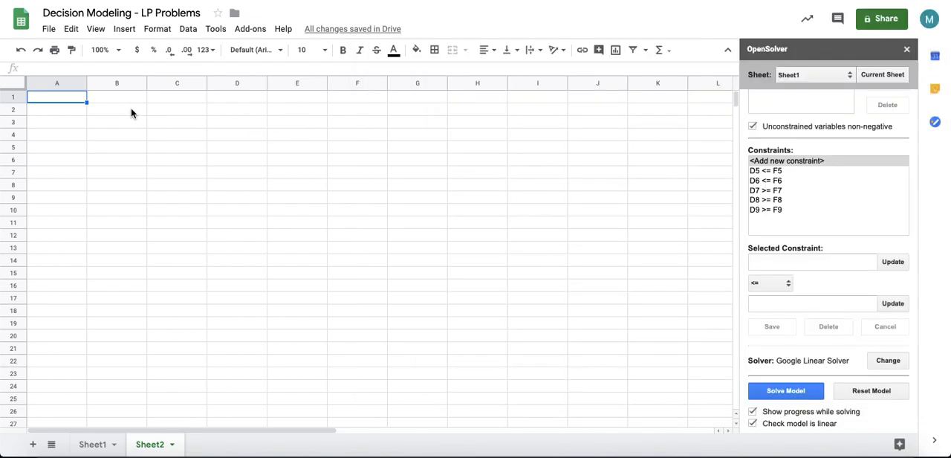
pyautogui.click(134, 100)
pyautogui.write('Core')
pyautogui.press('Tab')
pyautogui.write('Ele')
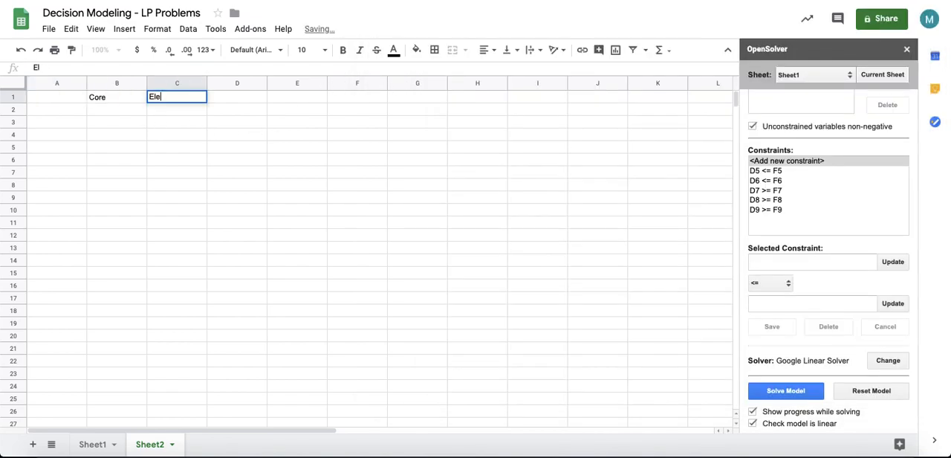
pyautogui.write('ctive')
pyautogui.press('Return')
# Step: Label A2 as 'Variable' and A3 as 'Values'
pyautogui.press('Left')
pyautogui.write('Vari')
pyautogui.write('e')
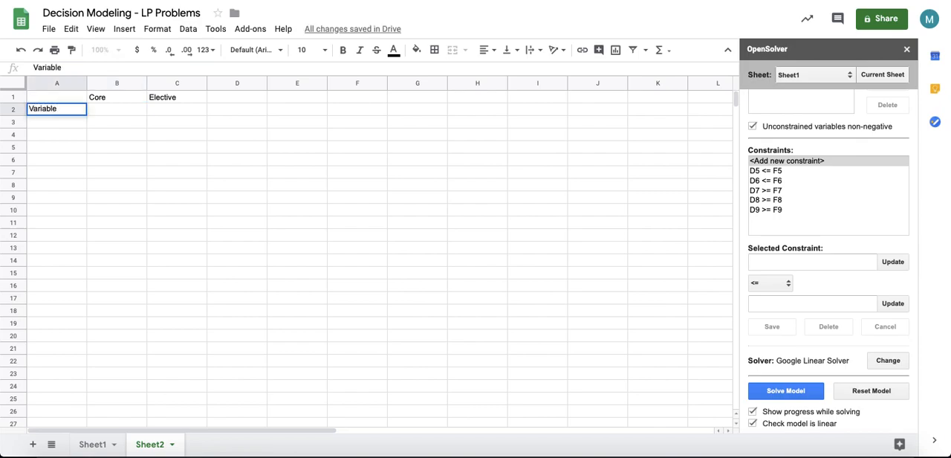
pyautogui.press('Return')
pyautogui.write('Vale')
pyautogui.write('es')
# Step: Enter the salary coefficients 2600 in B3 and 3000 in C3
pyautogui.click(830, 455)
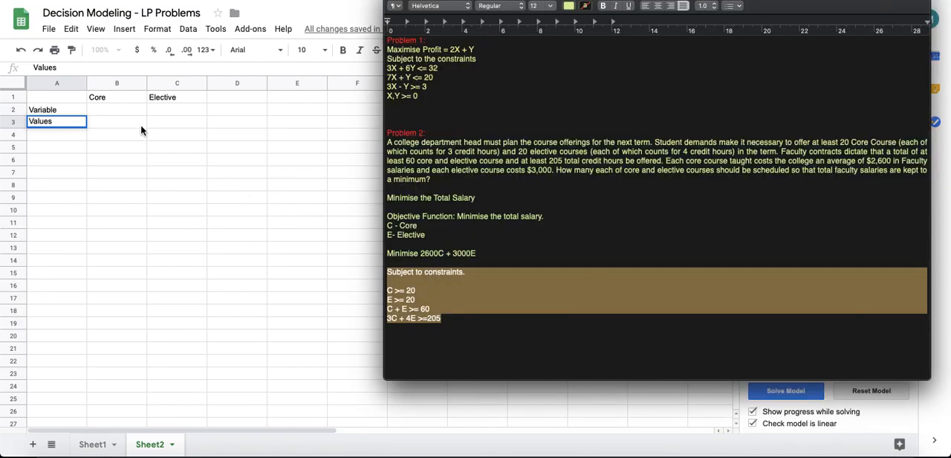
pyautogui.click(110, 125)
pyautogui.write('2500')
pyautogui.press('BackSpace')
pyautogui.press('BackSpace')
pyautogui.press('BackSpace')
pyautogui.write('600')
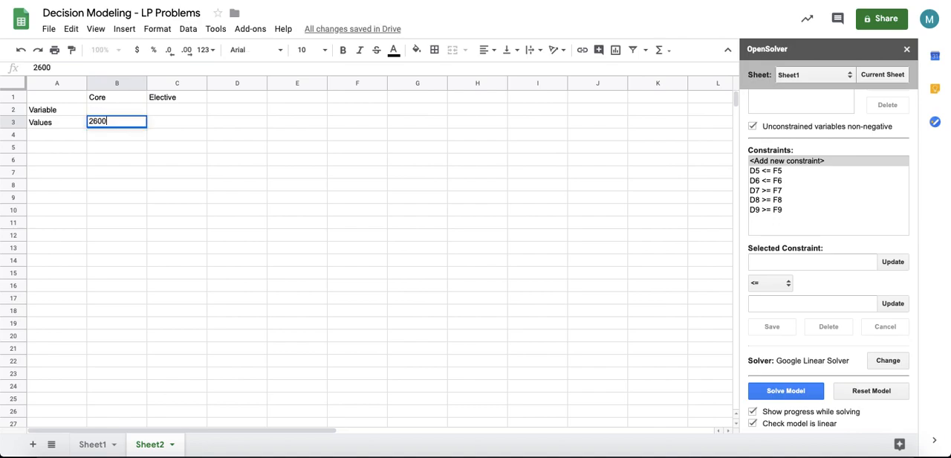
pyautogui.press('Tab')
pyautogui.write('300')
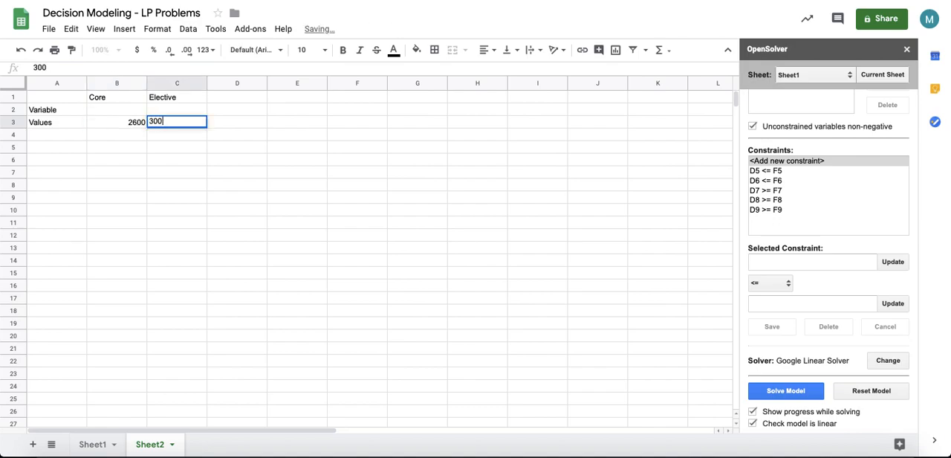
pyautogui.write('0')
# Step: Center-align the contents of columns B through E
pyautogui.moveTo(104, 84); pyautogui.dragTo(294, 83)
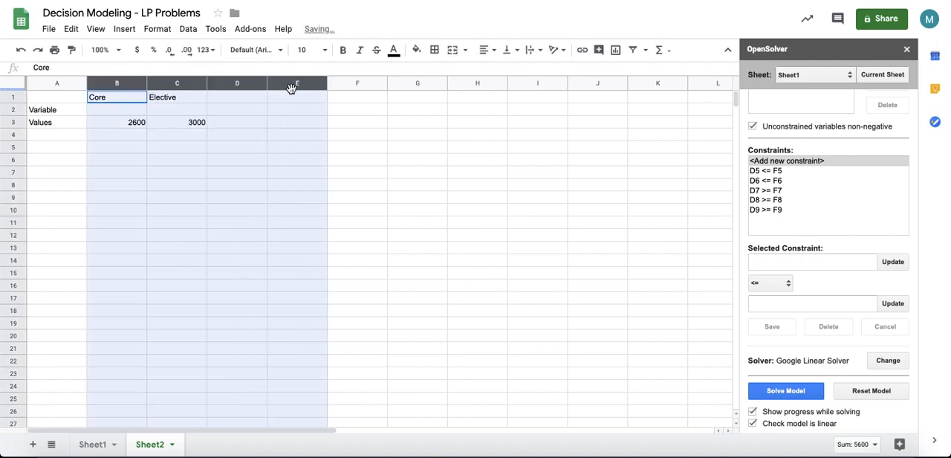
pyautogui.click(487, 50)
pyautogui.click(499, 70)
pyautogui.click(357, 185)
pyautogui.click(127, 136)
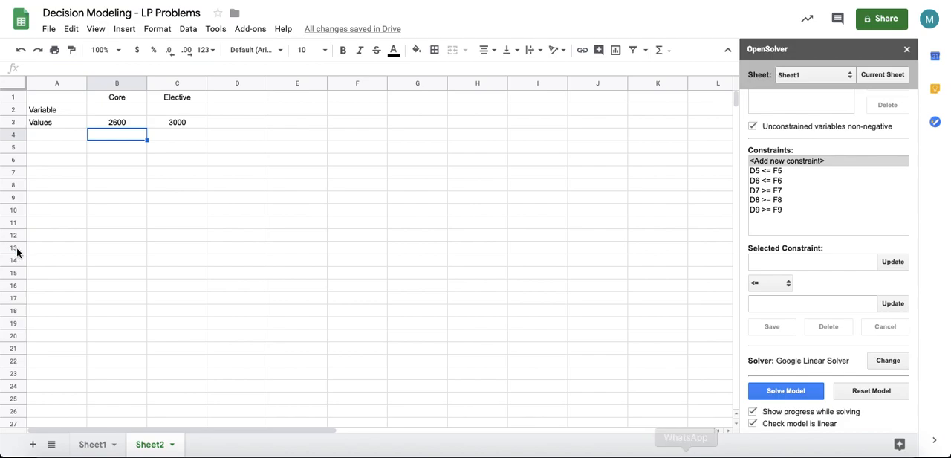
# Step: Label A4 as 'Constraints'
pyautogui.click(61, 133)
pyautogui.write('Constraints')
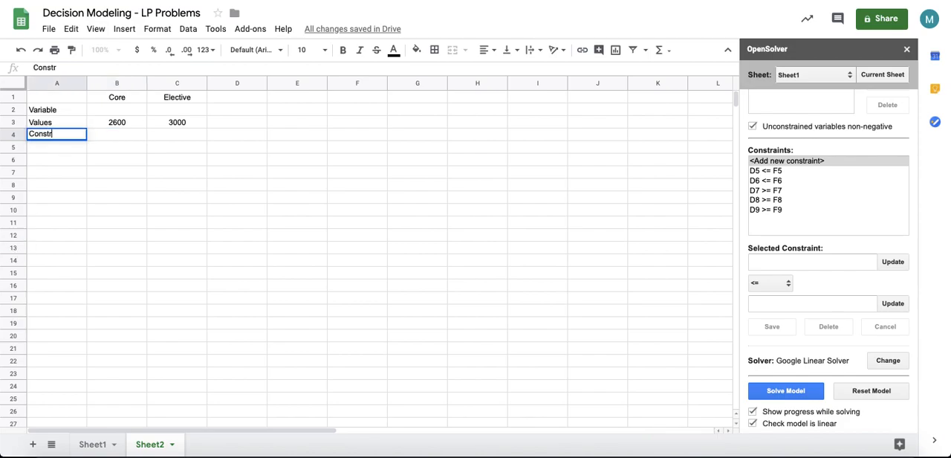
pyautogui.press('Return')
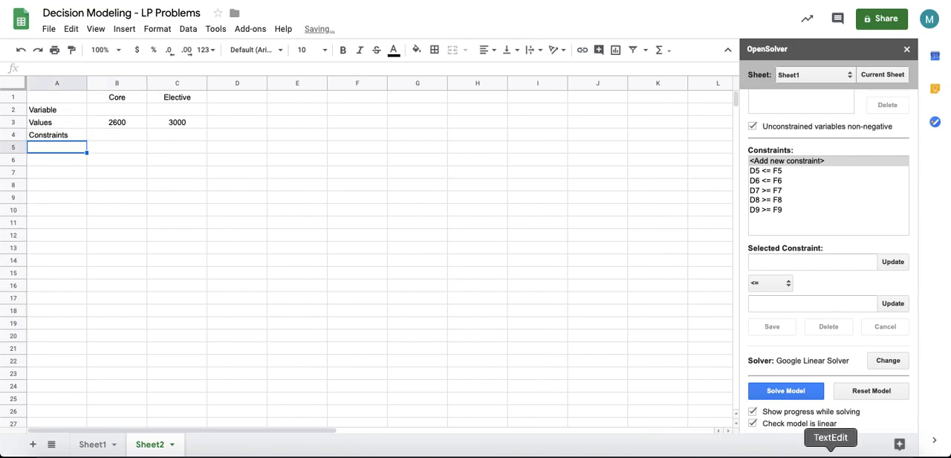
# Step: Enter the first constraint row: coefficients 1 in B5 and 0 in C5, '>=' in E5, and 20 in F5
pyautogui.click(830, 454)
pyautogui.click(417, 288)
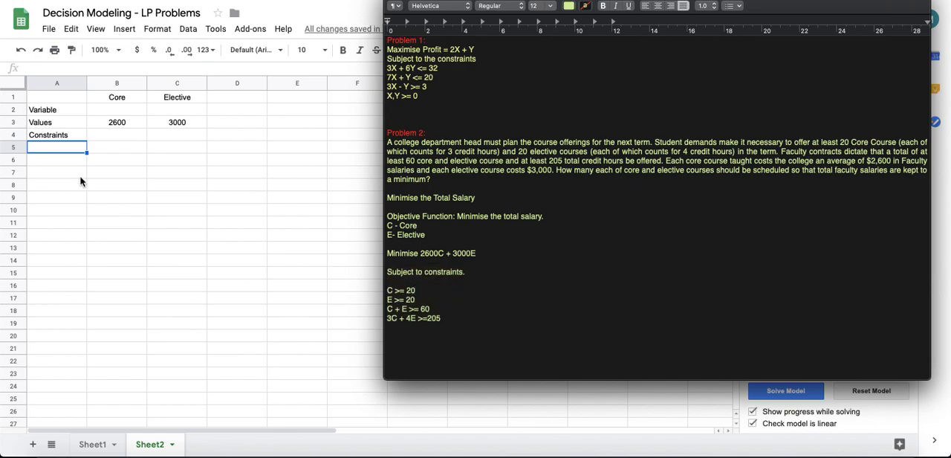
pyautogui.click(114, 151)
pyautogui.click(117, 150)
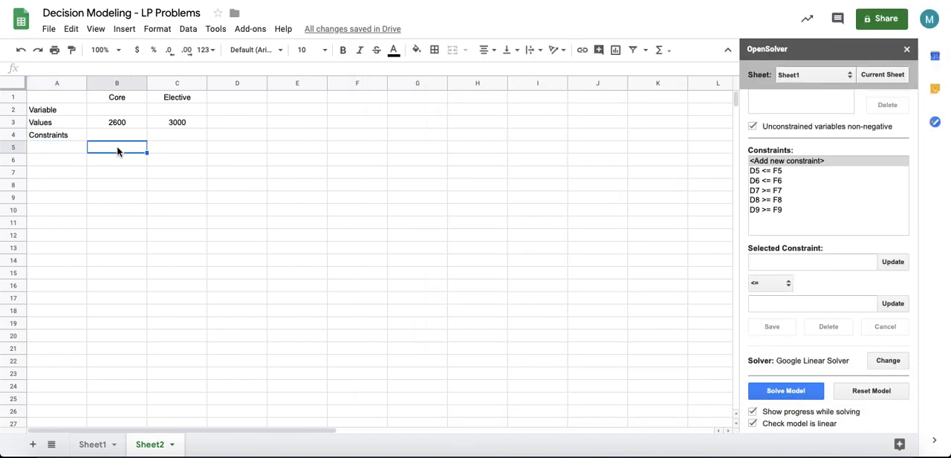
pyautogui.write('1')
pyautogui.press('Tab')
pyautogui.write('0')
pyautogui.press('Tab')
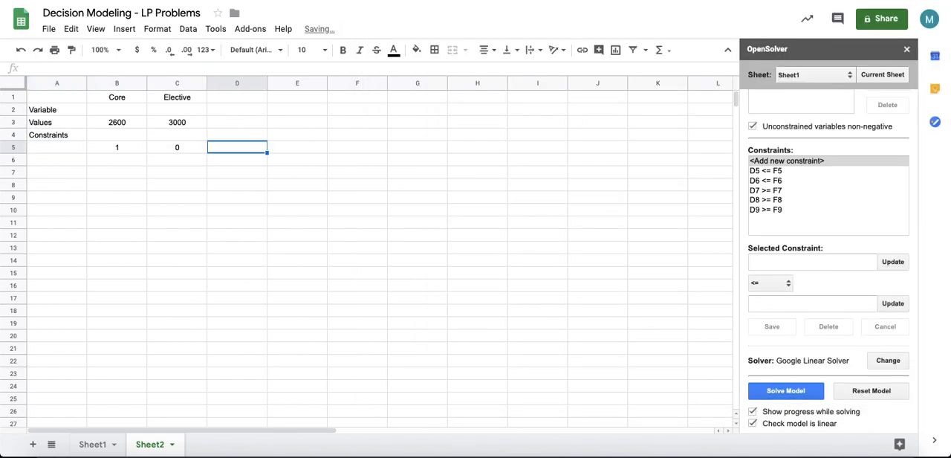
pyautogui.press('Tab')
pyautogui.write('>=')
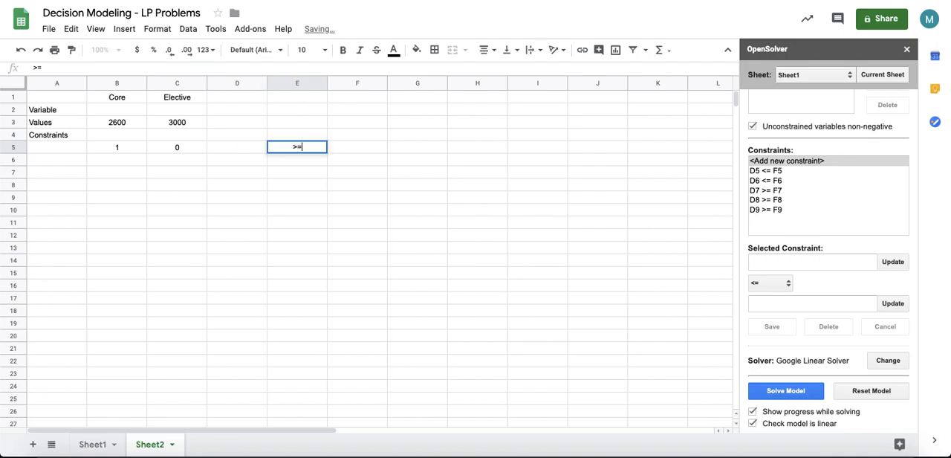
pyautogui.press('Tab')
pyautogui.write('20')
pyautogui.press('Return')
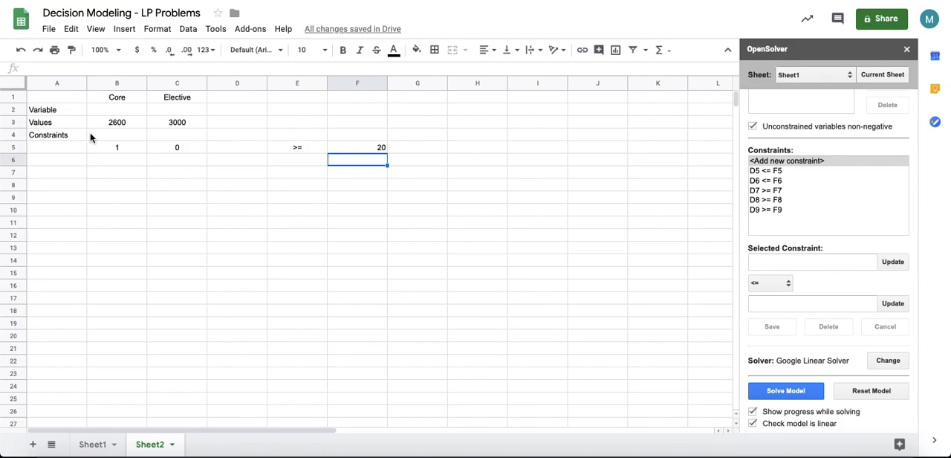
# Step: Enter the second constraint row: 0 in B6, 1 in C6, '>=' in E6, and 20 in F6
pyautogui.click(116, 167)
pyautogui.write('0')
pyautogui.press('Tab')
pyautogui.write('1')
pyautogui.press('Tab')
pyautogui.press('Tab')
pyautogui.press('Tab')
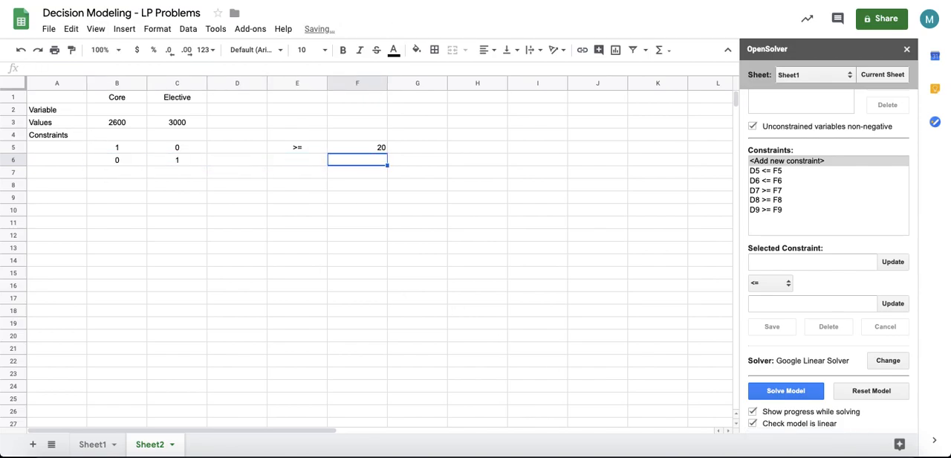
pyautogui.press('Left')
pyautogui.write('>=')
pyautogui.press('Tab')
pyautogui.write('20')
pyautogui.press('Return')
# Step: Enter the third constraint row: 1 in B7, 1 in C7, '>=' in E7, and 60 in F7
pyautogui.press('Left')
pyautogui.press('Left')
pyautogui.press('Left')
pyautogui.press('Left')
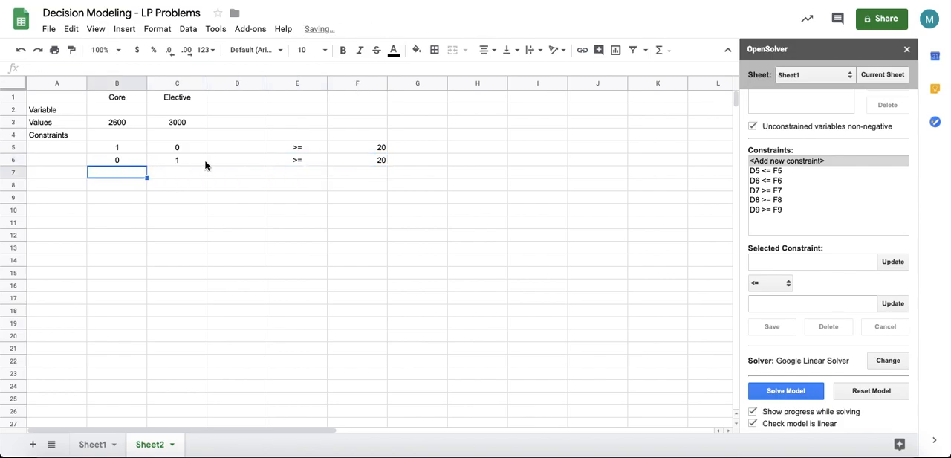
pyautogui.click(830, 456)
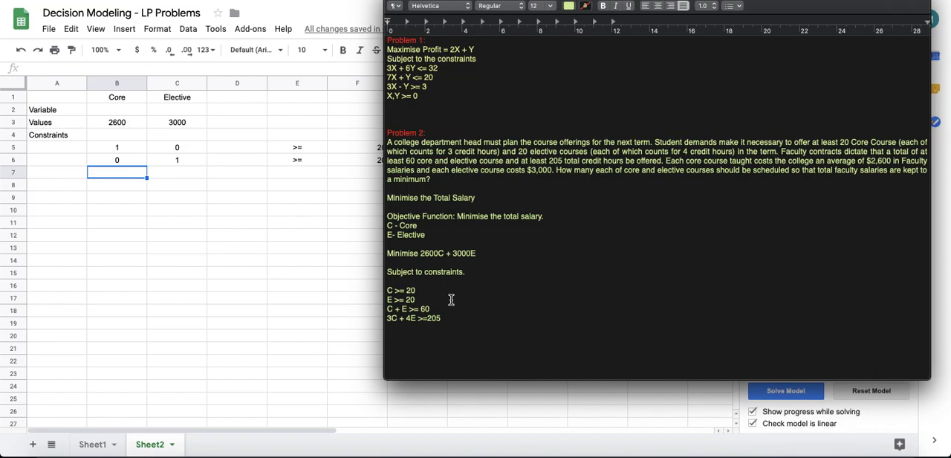
pyautogui.click(134, 179)
pyautogui.write('1')
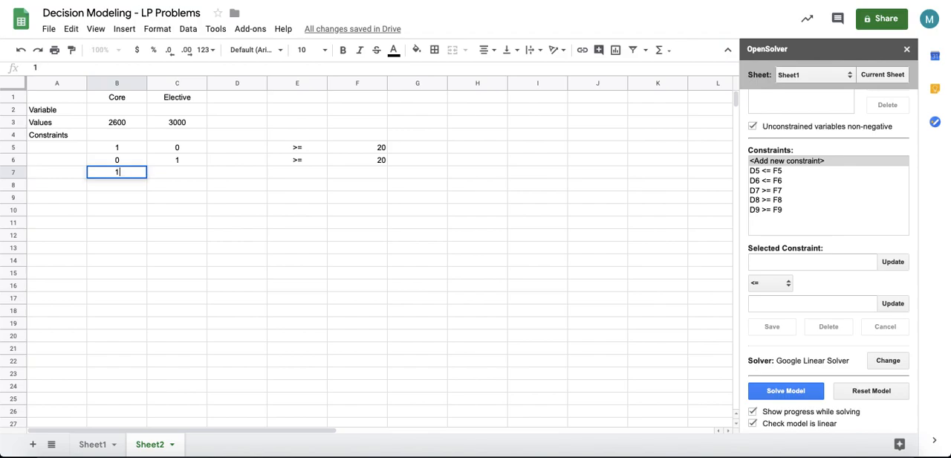
pyautogui.press('Tab')
pyautogui.write('1')
pyautogui.press('Tab')
pyautogui.press('Tab')
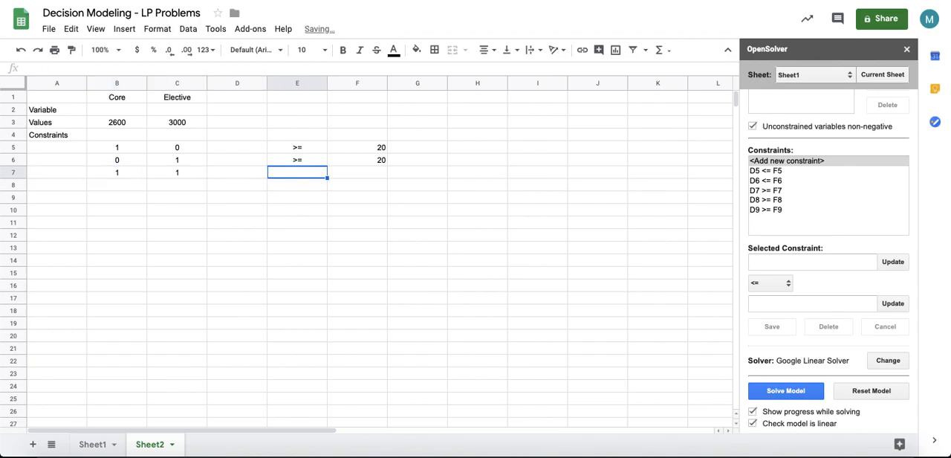
pyautogui.write('>=')
pyautogui.press('Tab')
pyautogui.write('60')
pyautogui.press('Return')
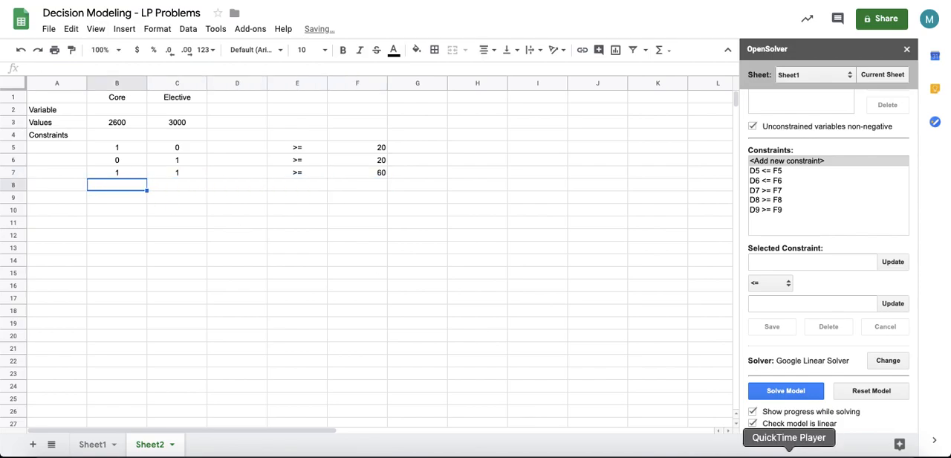
# Step: Enter the fourth constraint row: 3 in B8, 4 in C8, '>=' in E8, and 205 in F8
pyautogui.click(830, 449)
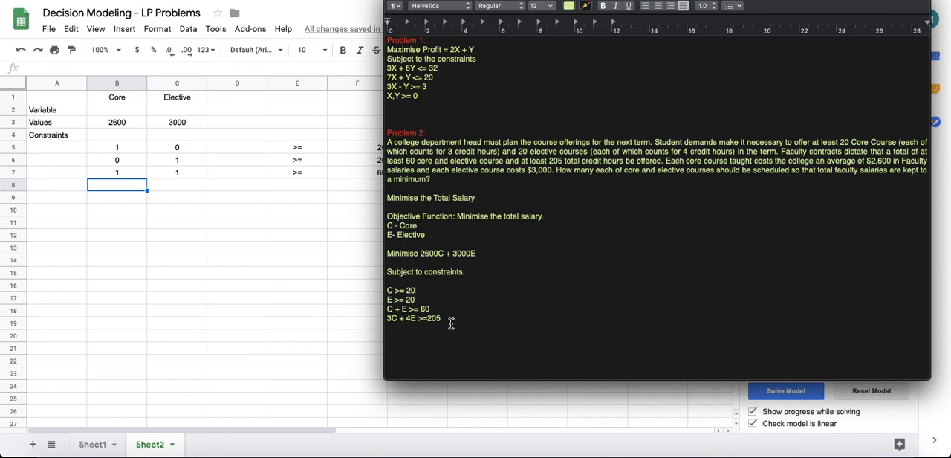
pyautogui.click(126, 188)
pyautogui.write('3')
pyautogui.click(175, 191)
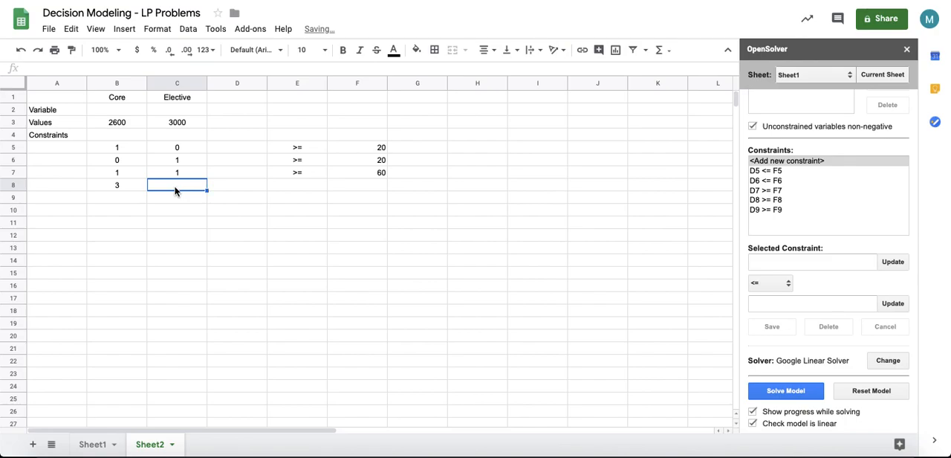
pyautogui.write('4')
pyautogui.click(308, 187)
pyautogui.write('>=')
pyautogui.press('Tab')
pyautogui.write('205')
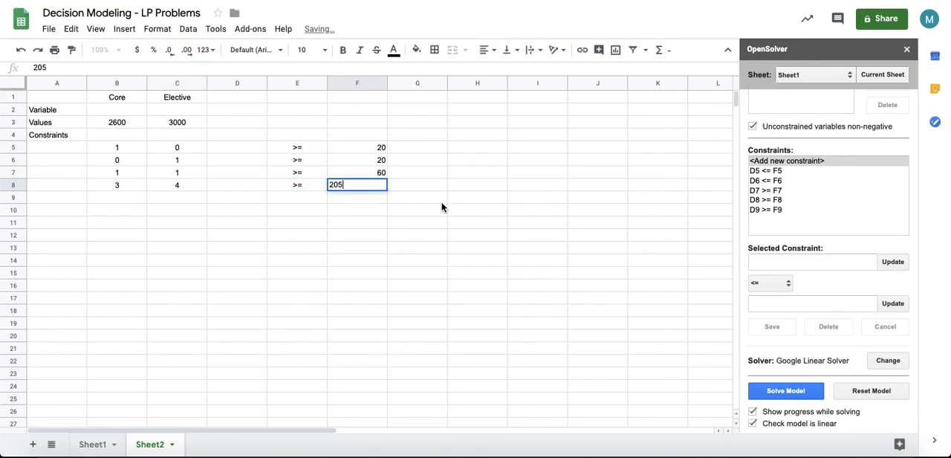
pyautogui.click(507, 251)
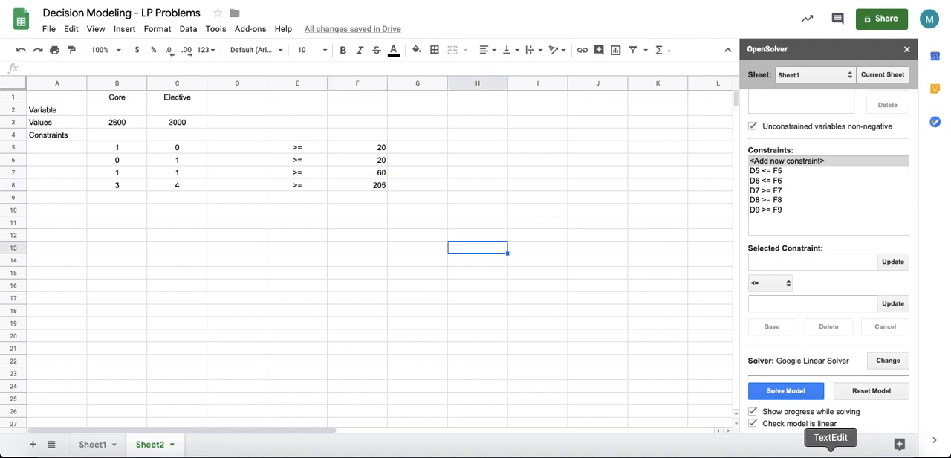
# Step: Enter =SUMPRODUCT($B$2:$C$2,B3:C3) in D3 as the total salary objective formula
pyautogui.click(245, 119)
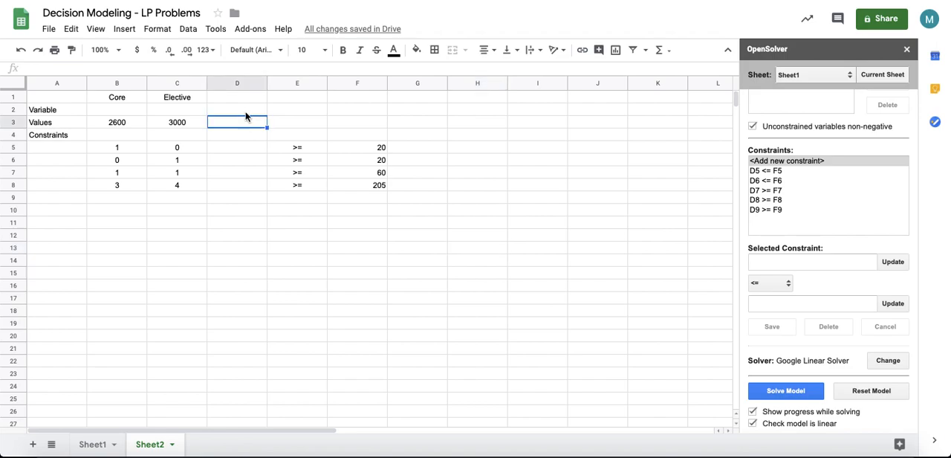
pyautogui.write('=sumpr')
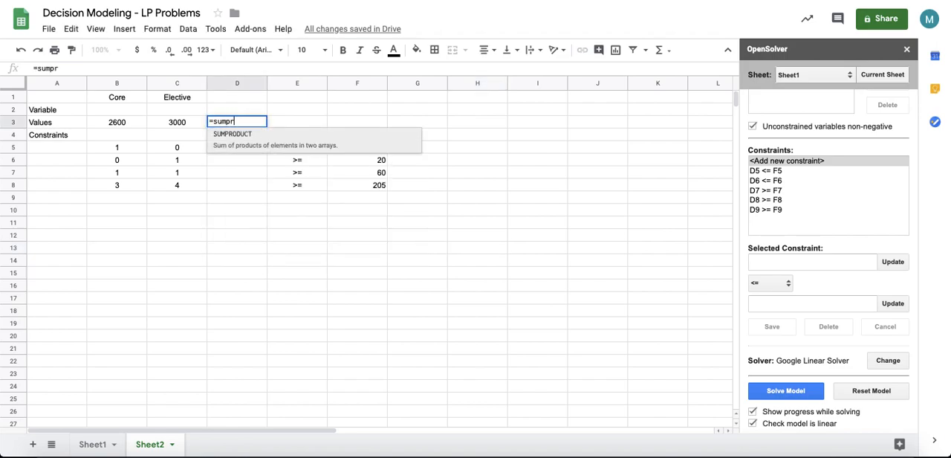
pyautogui.press('Tab')
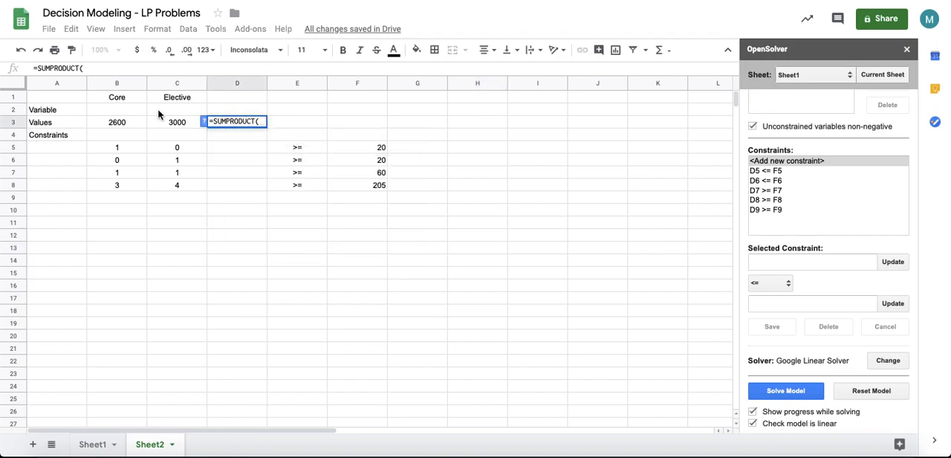
pyautogui.moveTo(126, 110); pyautogui.dragTo(200, 107)
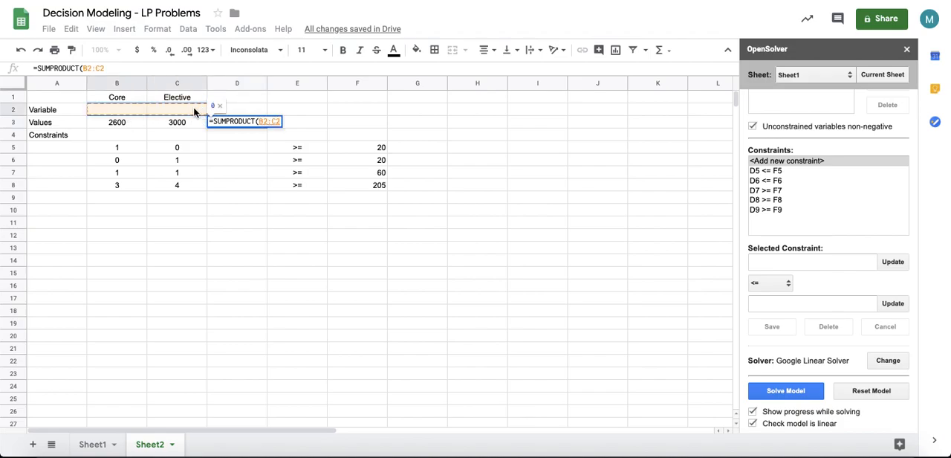
pyautogui.write(',')
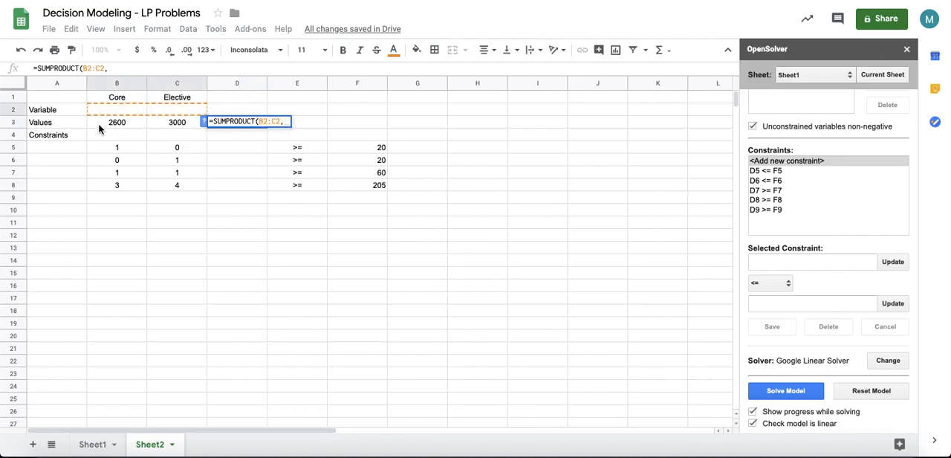
pyautogui.click(104, 127)
pyautogui.moveTo(157, 128); pyautogui.dragTo(164, 126)
pyautogui.write(')')
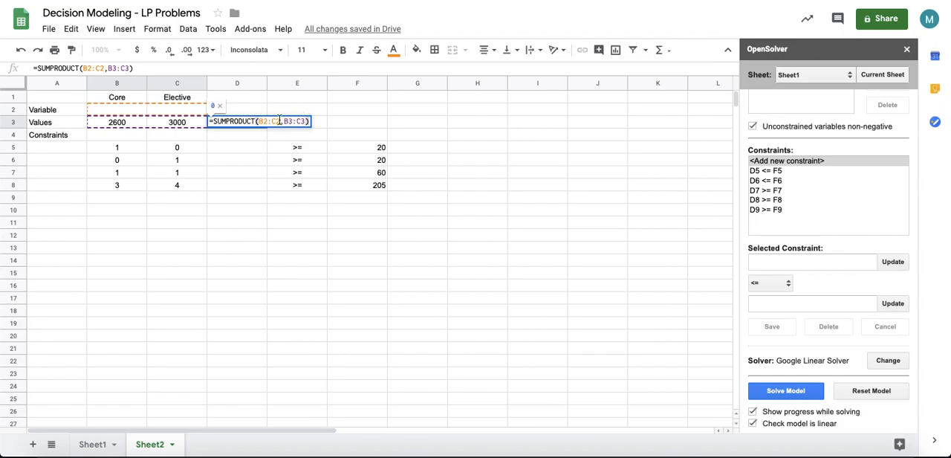
pyautogui.click(258, 121)
pyautogui.write('$')
pyautogui.press('Right')
pyautogui.write('$$')
pyautogui.press('Right')
pyautogui.write('$')
pyautogui.press('Return')
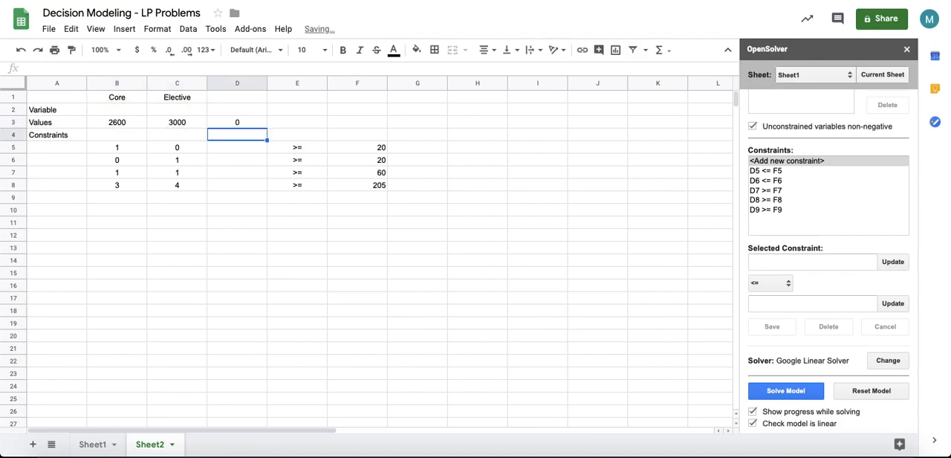
# Step: Copy the SUMPRODUCT formula into D5 through D8 so each constraint row computes its left-hand side
pyautogui.click(249, 123)
pyautogui.moveTo(267, 128); pyautogui.dragTo(261, 185)
pyautogui.click(245, 137)
pyautogui.click(245, 148)
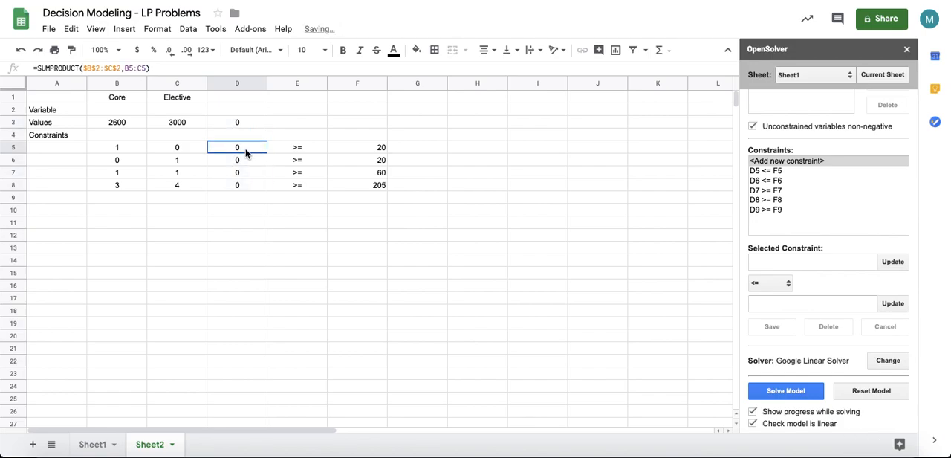
pyautogui.doubleClick(245, 148)
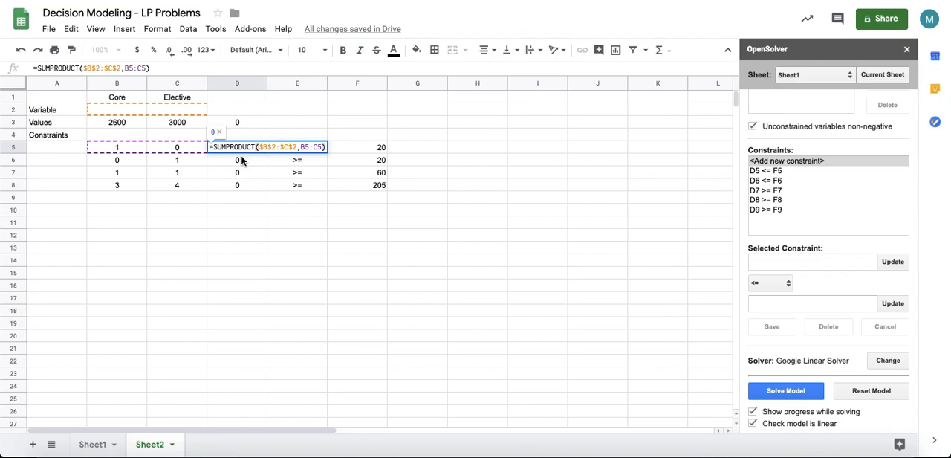
pyautogui.doubleClick(242, 158)
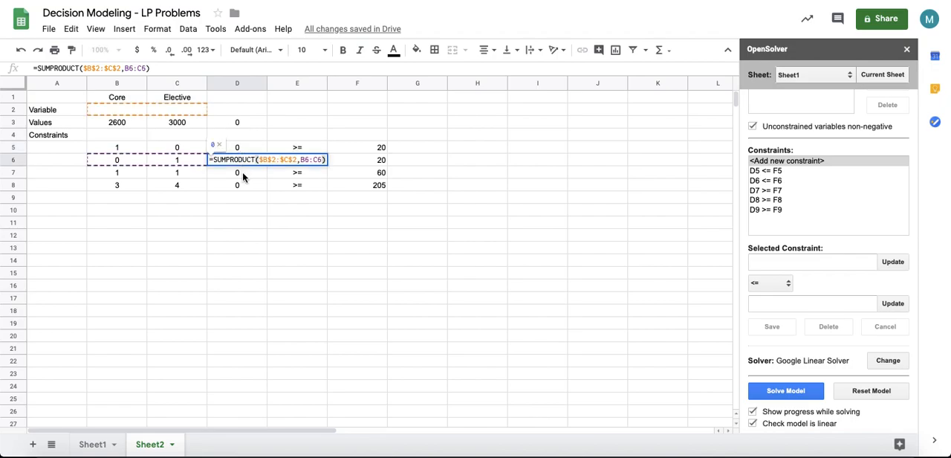
pyautogui.doubleClick(243, 173)
pyautogui.doubleClick(239, 186)
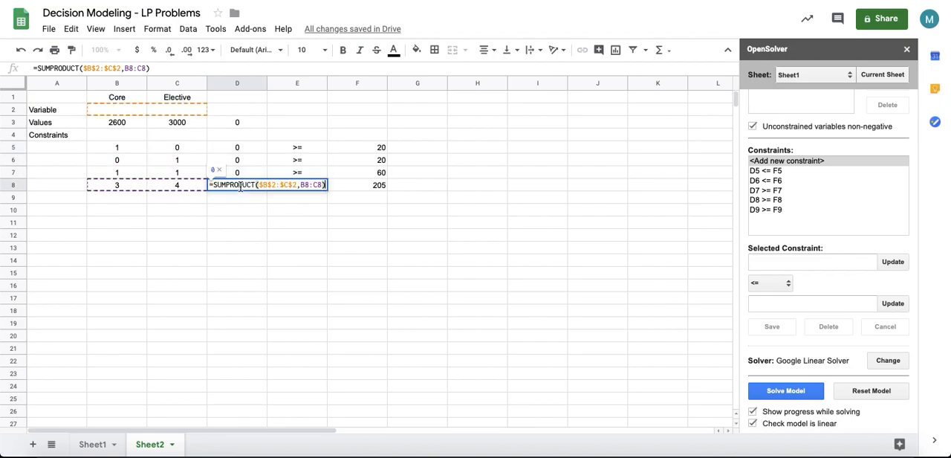
pyautogui.press('Escape')
pyautogui.click(370, 251)
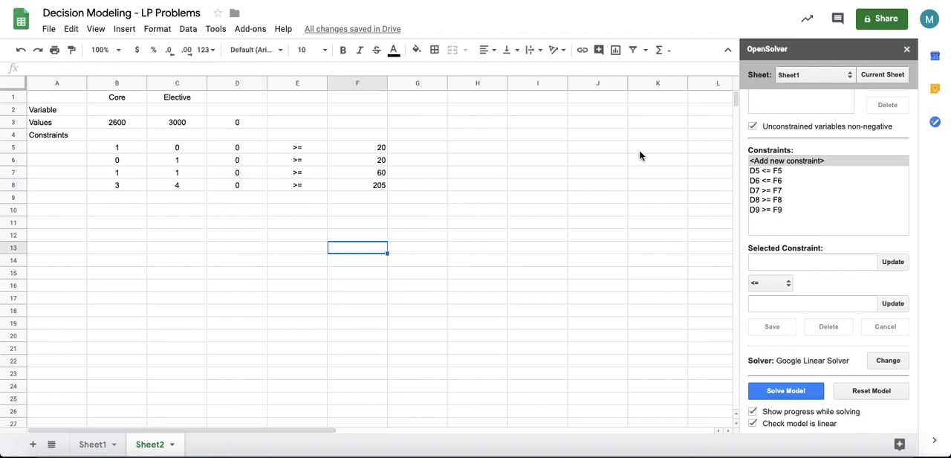
# Step: Switch OpenSolver to Sheet2 and set D3 as the objective cell
pyautogui.click(815, 81)
pyautogui.click(817, 74)
pyautogui.click(882, 77)
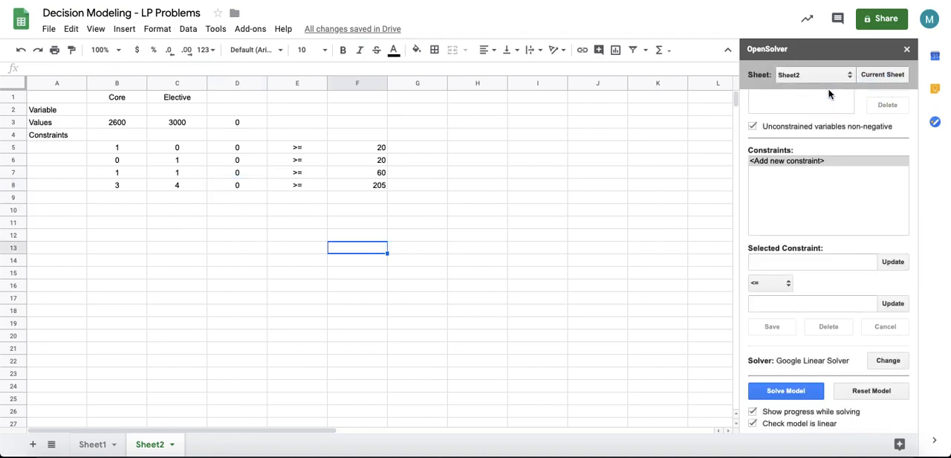
pyautogui.scroll(2, 775, 223)
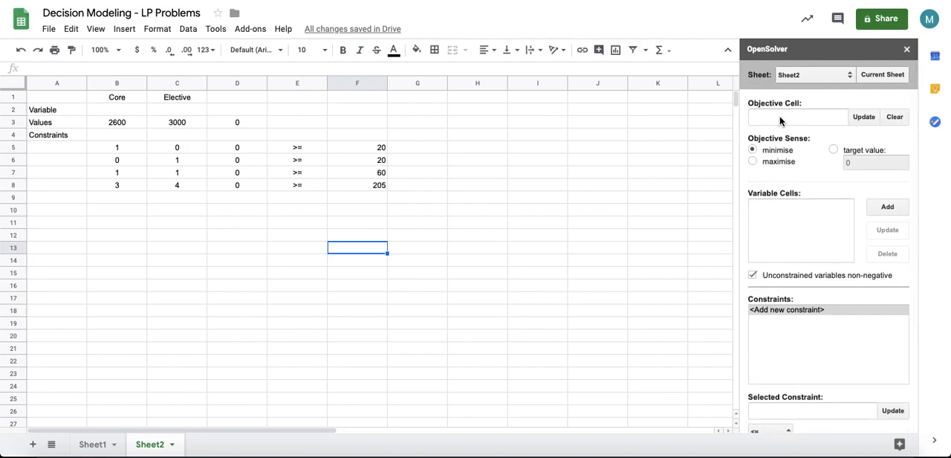
pyautogui.click(237, 121)
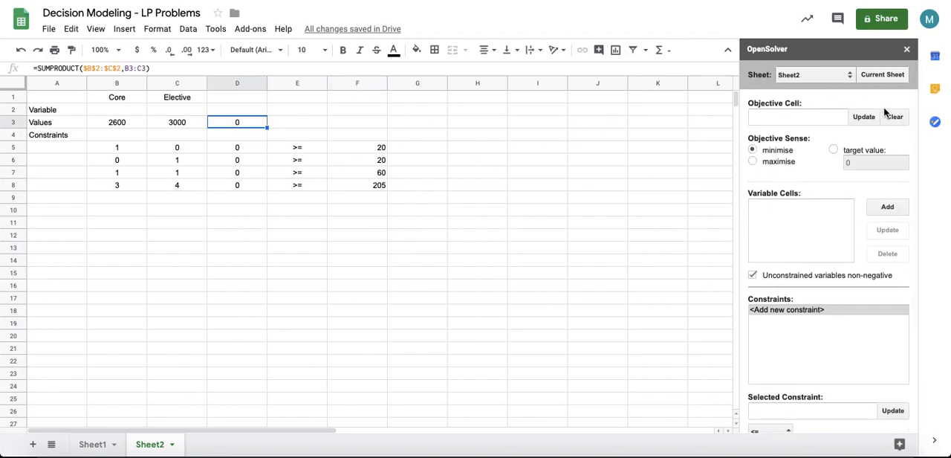
pyautogui.click(863, 119)
# Step: Add B2:C2 as the OpenSolver variable cells
pyautogui.moveTo(131, 110); pyautogui.dragTo(178, 109)
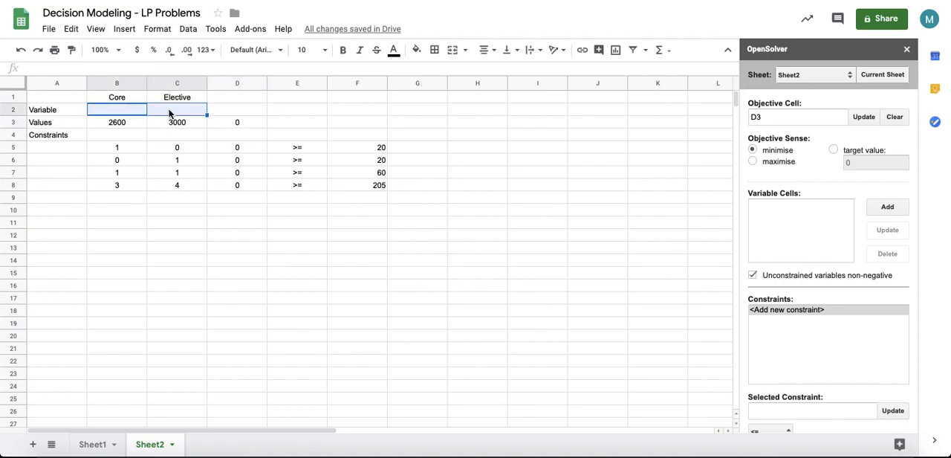
pyautogui.click(886, 207)
pyautogui.scroll(-5, 777, 336)
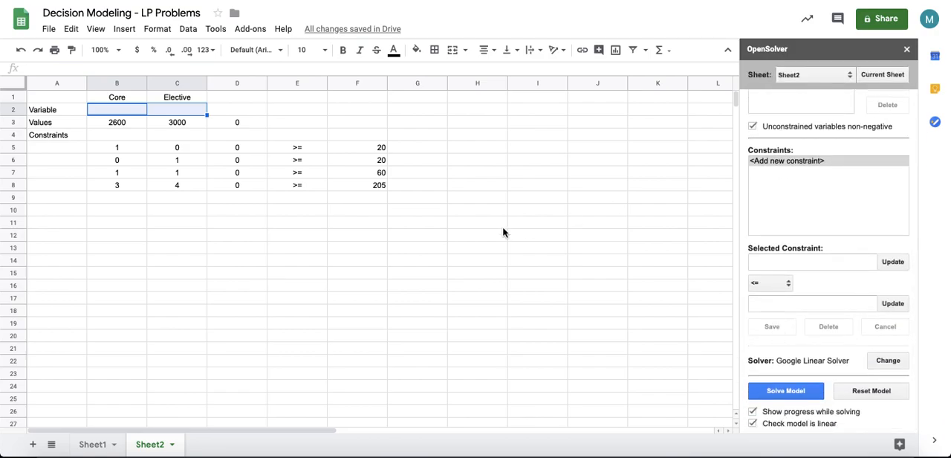
# Step: Set up a new constraint with D5 as left side, the '>=' relation, and F5 as right side
pyautogui.click(244, 149)
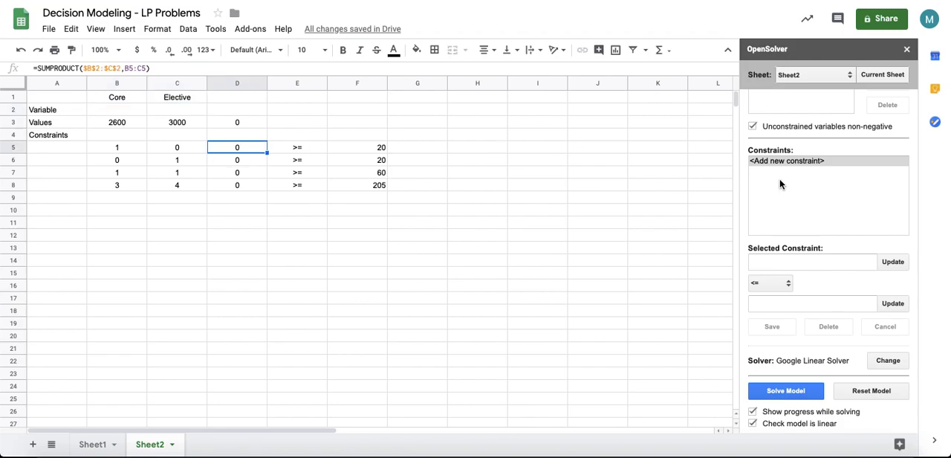
pyautogui.click(892, 262)
pyautogui.click(768, 283)
pyautogui.click(767, 298)
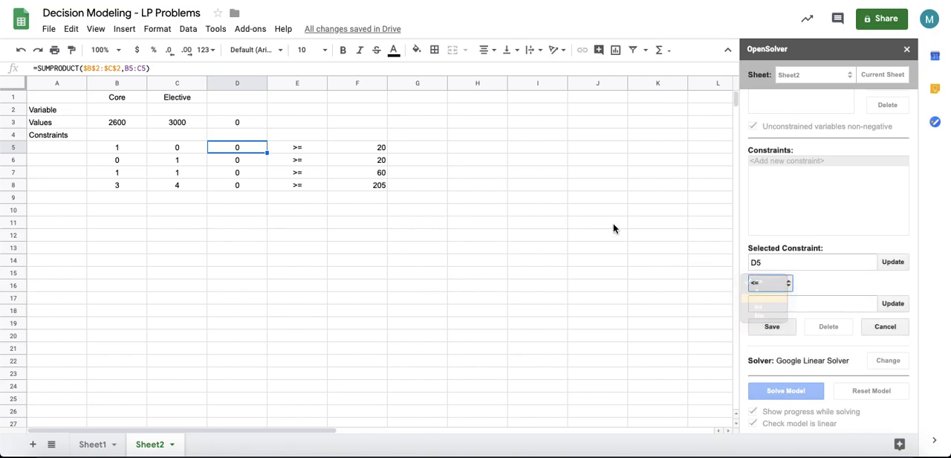
pyautogui.click(364, 152)
pyautogui.click(899, 304)
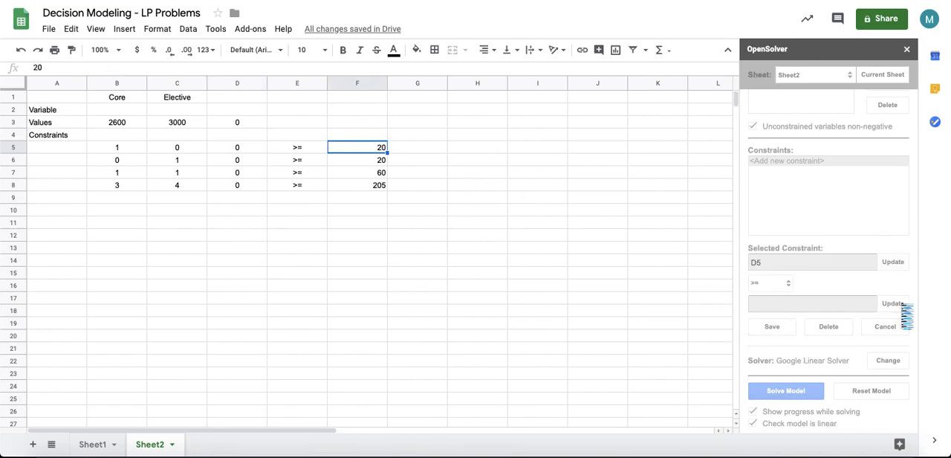
# Step: Center-align the contents of column F
pyautogui.click(364, 82)
pyautogui.click(484, 50)
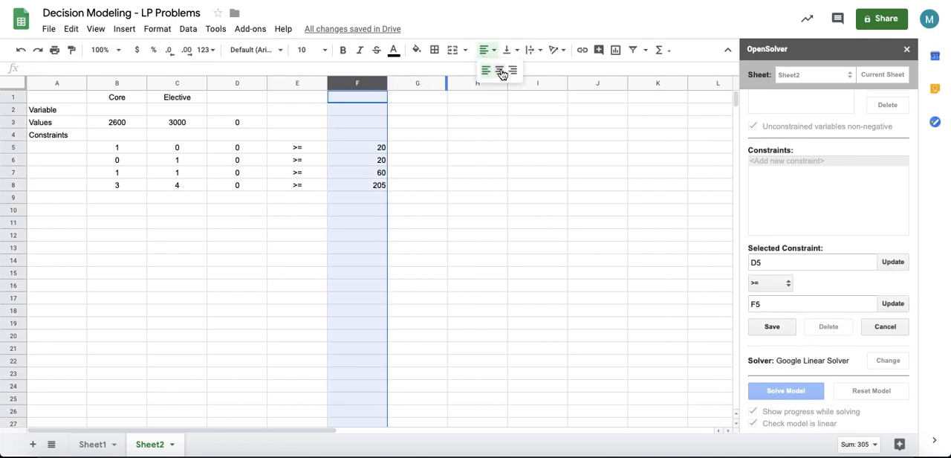
pyautogui.click(501, 72)
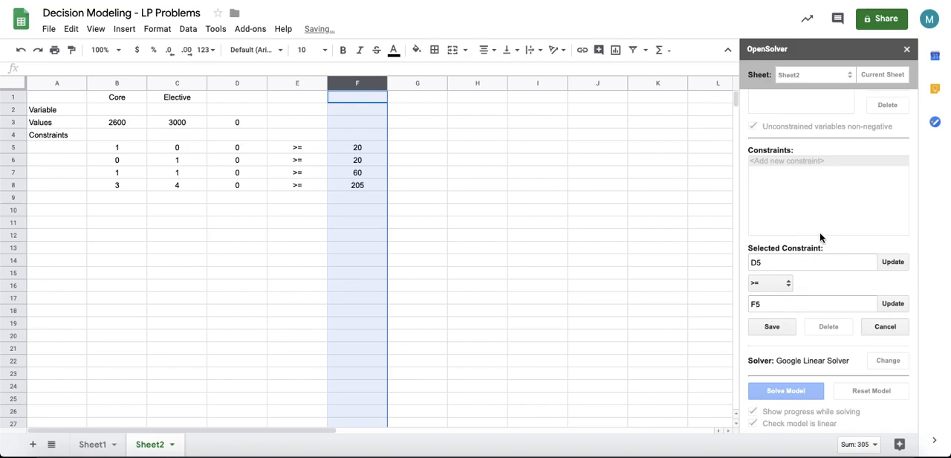
# Step: Save the D5 >= F5 constraint to the model
pyautogui.click(782, 326)
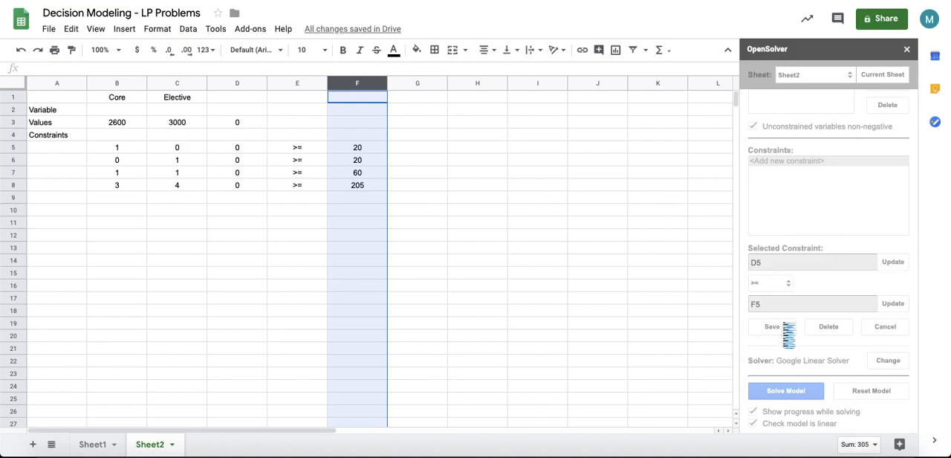
pyautogui.click(475, 223)
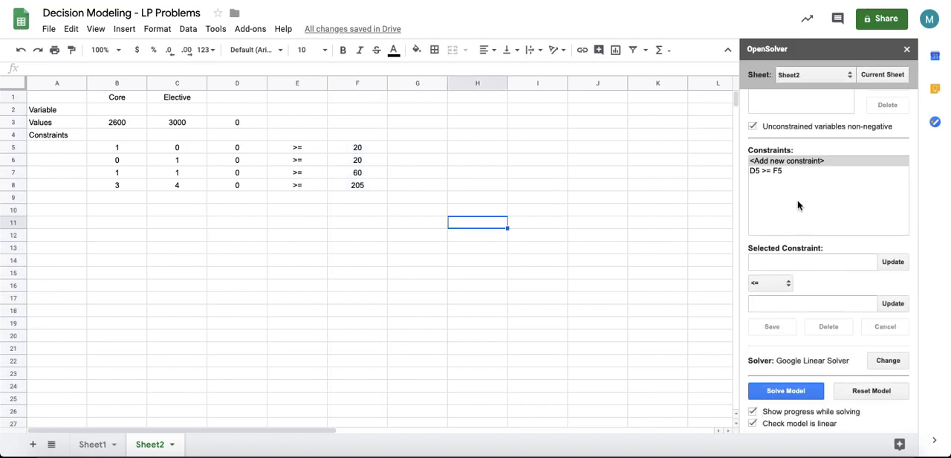
pyautogui.scroll(1, 799, 203)
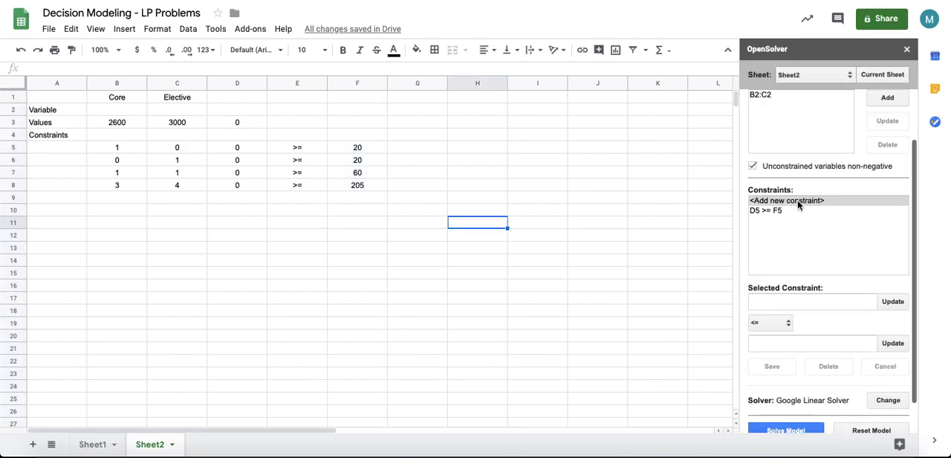
# Step: Add the constraint D6 >= F6 to the OpenSolver model
pyautogui.click(247, 159)
pyautogui.click(897, 303)
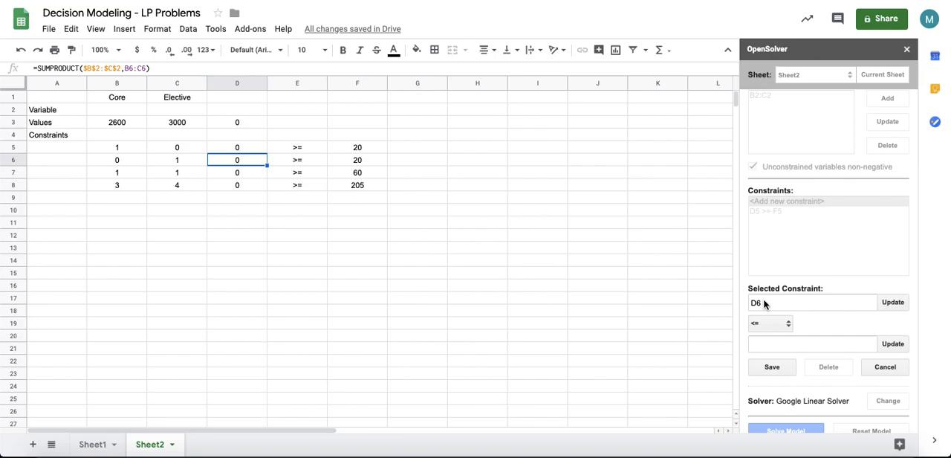
pyautogui.scroll(-2, 765, 333)
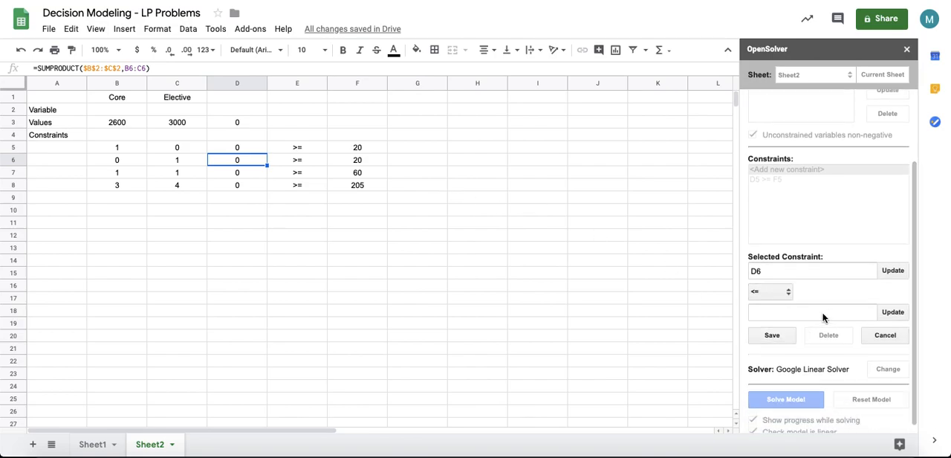
pyautogui.click(769, 291)
pyautogui.click(767, 302)
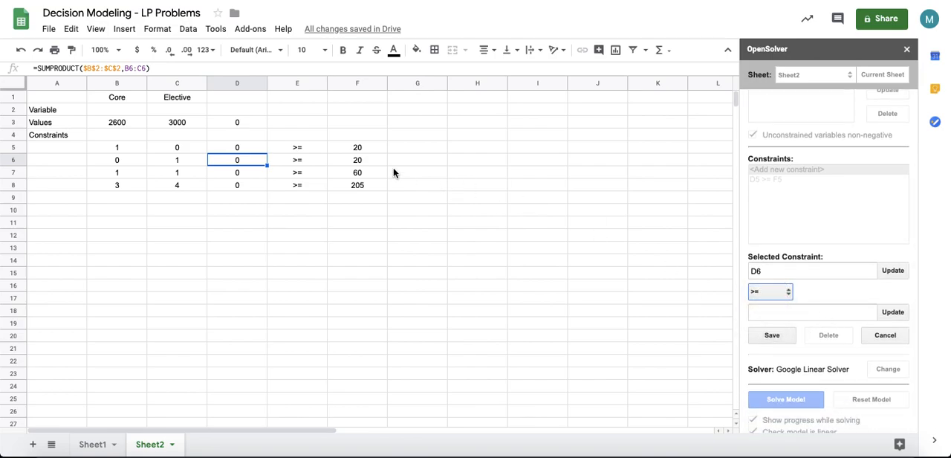
pyautogui.click(359, 161)
pyautogui.click(895, 313)
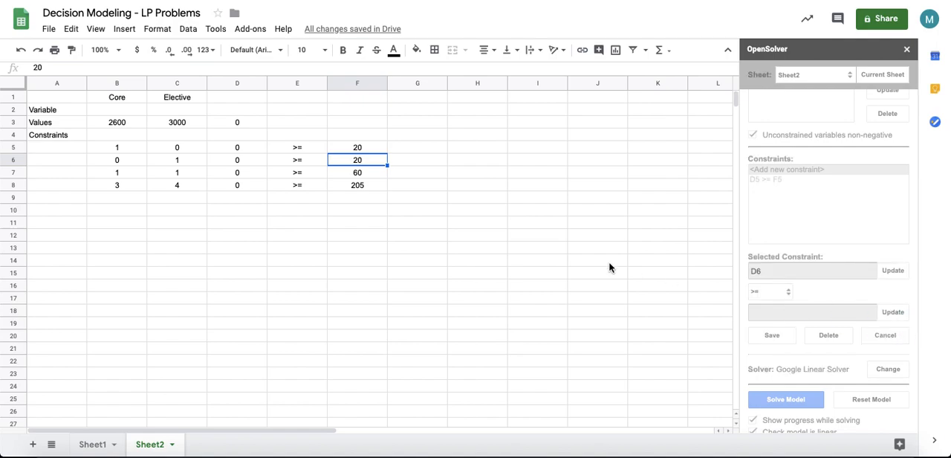
pyautogui.click(782, 342)
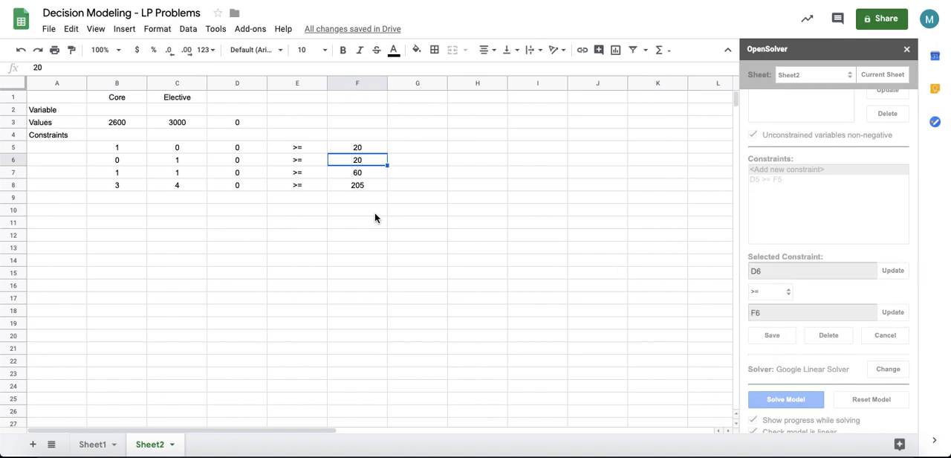
# Step: Add the constraint D7 >= F7 to the OpenSolver model
pyautogui.click(235, 172)
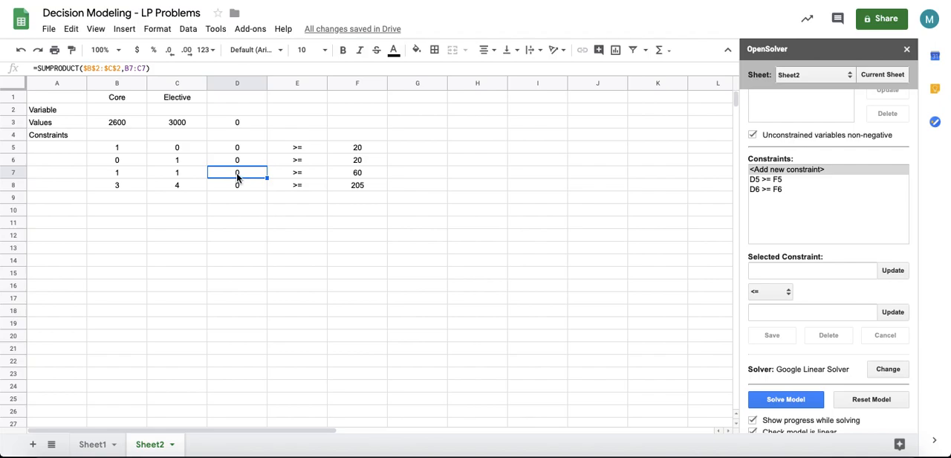
pyautogui.click(904, 268)
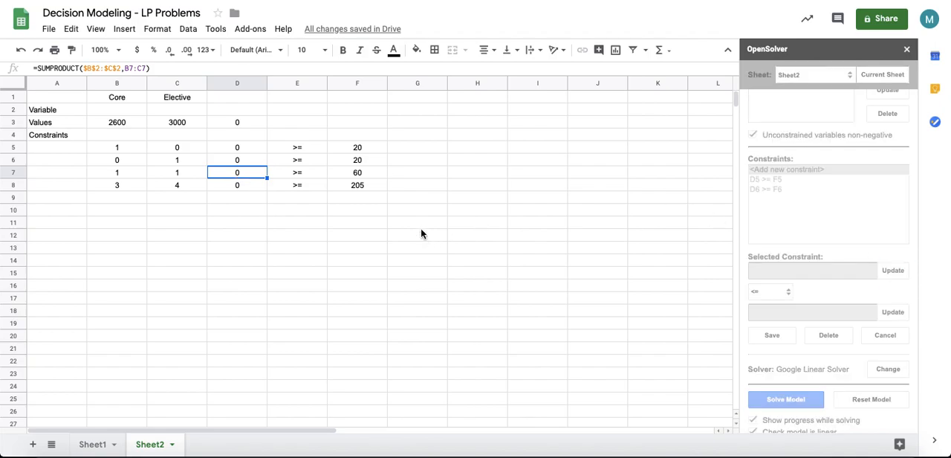
pyautogui.click(770, 292)
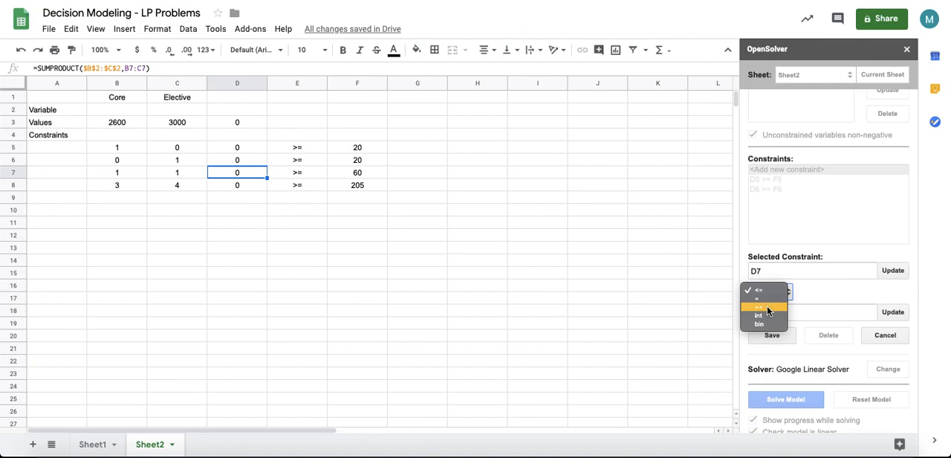
pyautogui.click(769, 308)
pyautogui.click(355, 175)
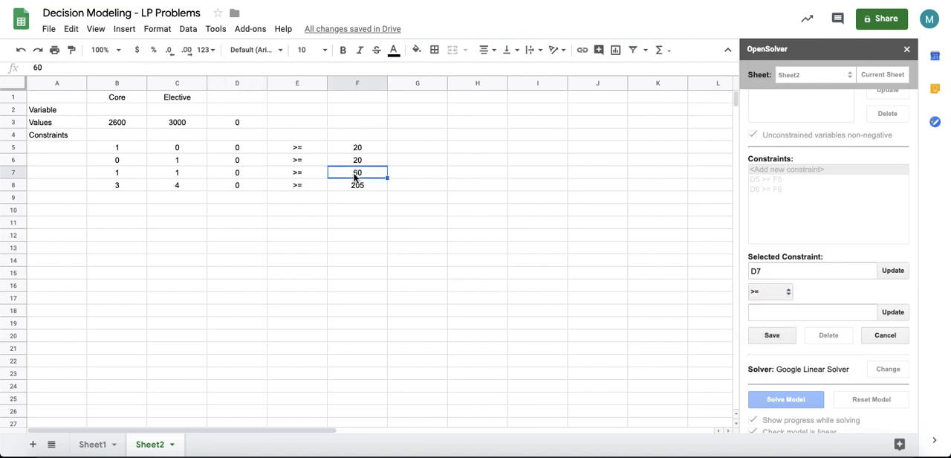
pyautogui.click(893, 311)
pyautogui.click(778, 335)
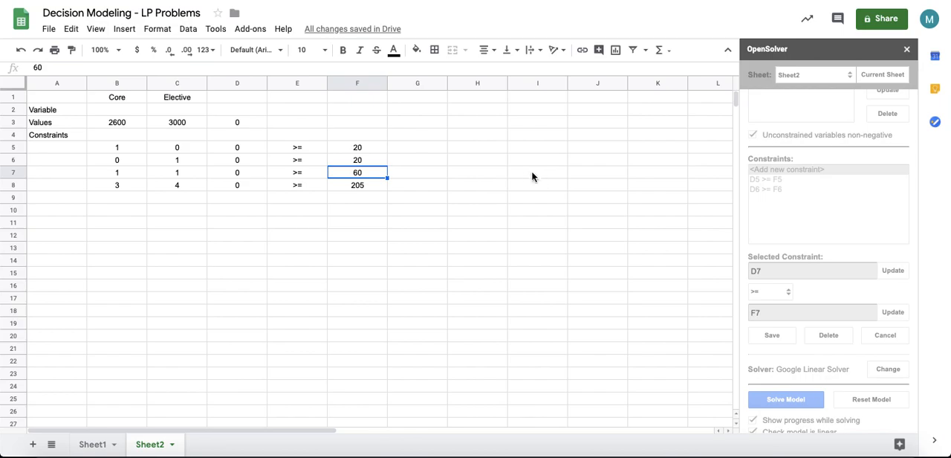
# Step: Add the constraint D8 >= F8 to the OpenSolver model
pyautogui.click(254, 186)
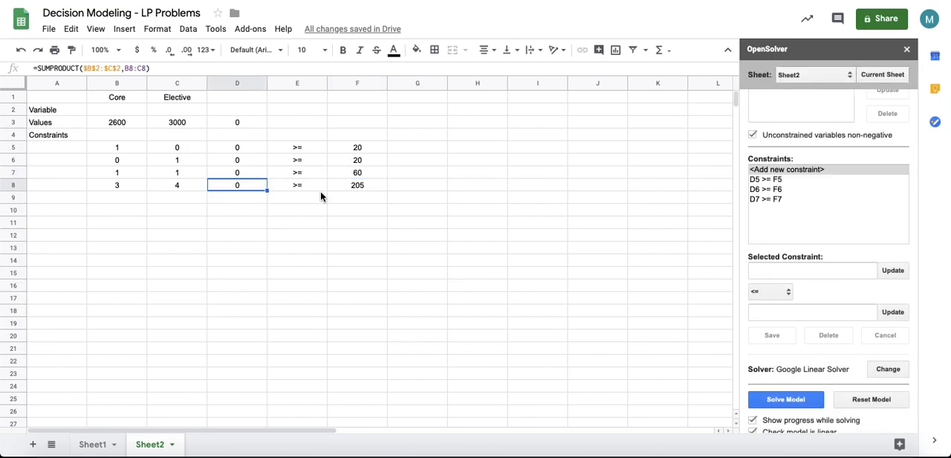
pyautogui.click(894, 271)
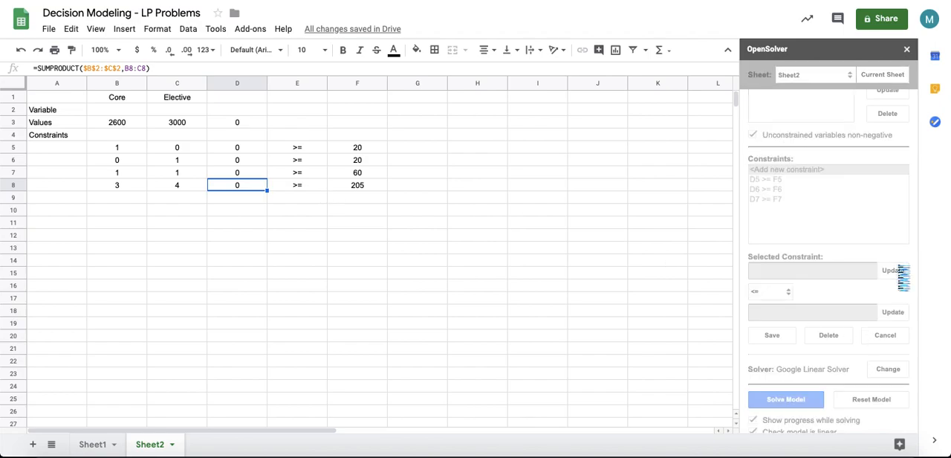
pyautogui.click(373, 184)
pyautogui.click(770, 291)
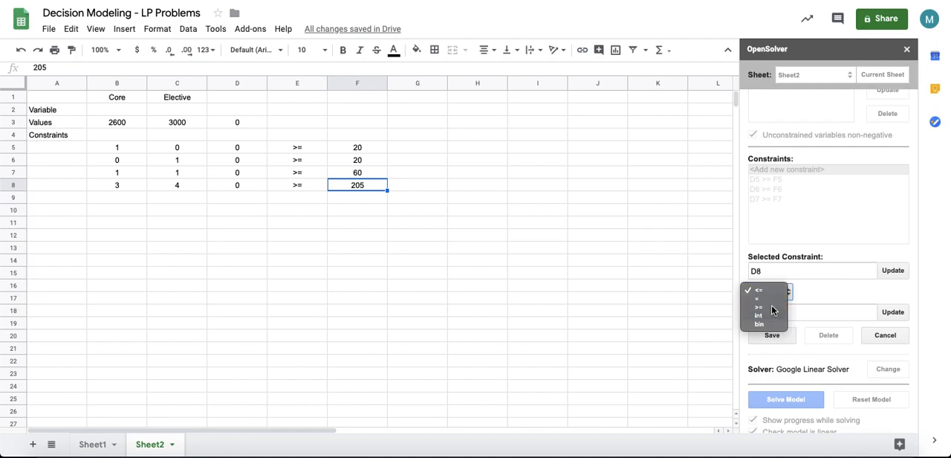
pyautogui.click(771, 307)
pyautogui.click(895, 317)
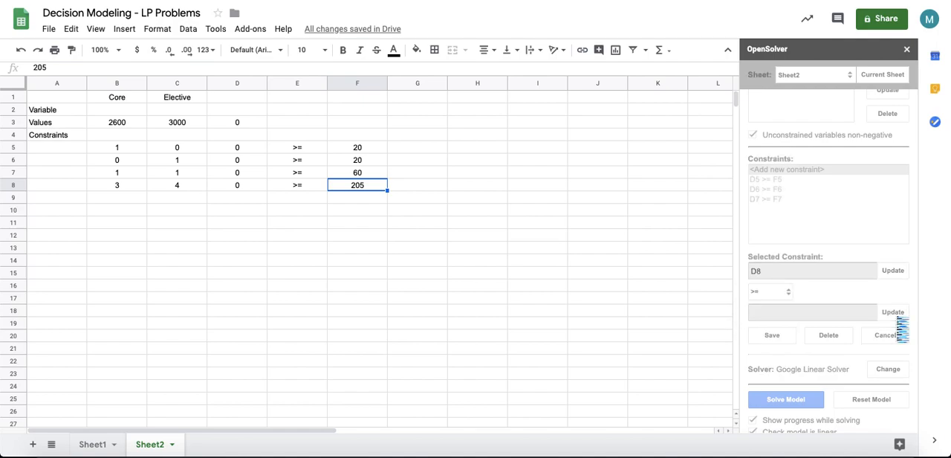
pyautogui.click(792, 333)
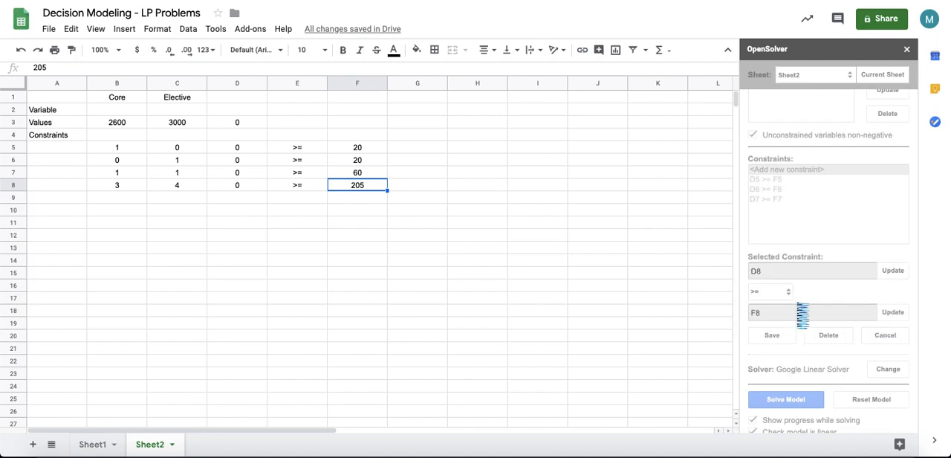
# Step: Solve the model with OpenSolver
pyautogui.scroll(2, 812, 285)
pyautogui.scroll(-2, 811, 284)
pyautogui.click(772, 388)
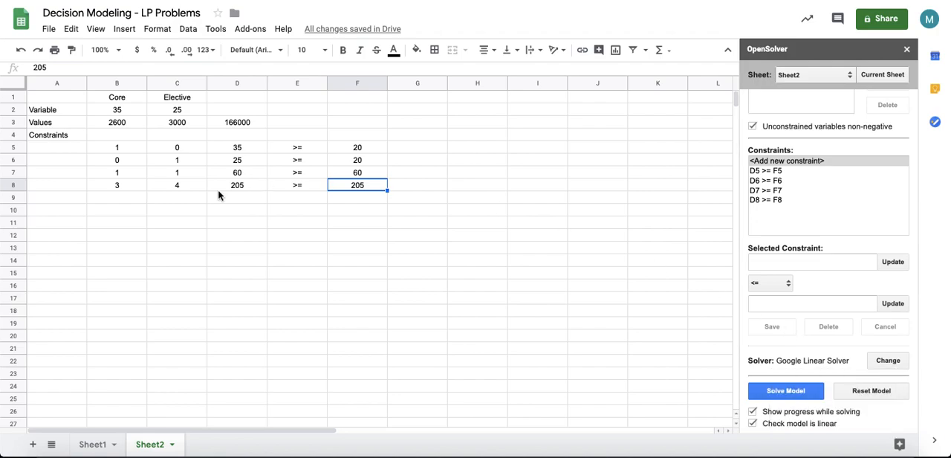
# Step: Highlight the variable cells B2:C2 with a cyan fill colour
pyautogui.moveTo(136, 111); pyautogui.dragTo(172, 113)
pyautogui.click(415, 55)
pyautogui.click(485, 108)
pyautogui.click(221, 160)
pyautogui.click(135, 113)
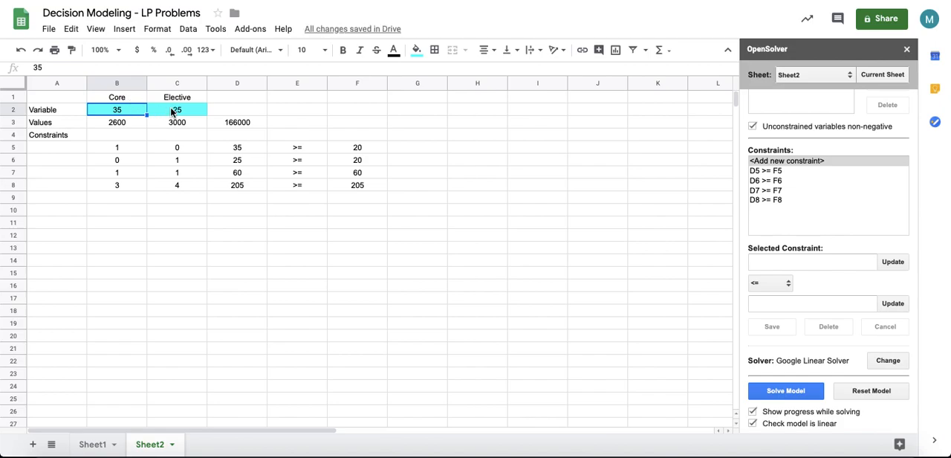
pyautogui.click(172, 113)
pyautogui.click(180, 99)
# Step: Format the objective cell D3 as a number with a thousands separator and no decimals
pyautogui.click(233, 122)
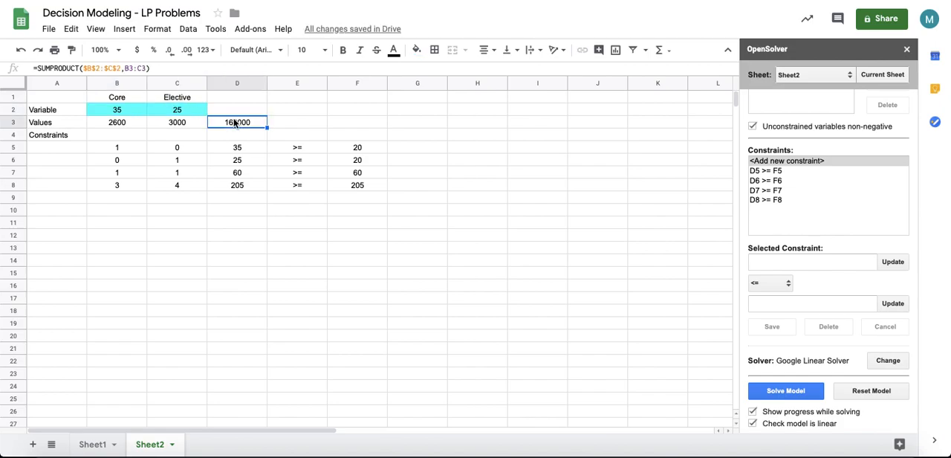
pyautogui.click(205, 49)
pyautogui.click(236, 122)
pyautogui.click(169, 49)
pyautogui.click(169, 50)
# Step: Examine the solved variable values and each constraint's left and right sides
pyautogui.click(236, 185)
pyautogui.click(134, 109)
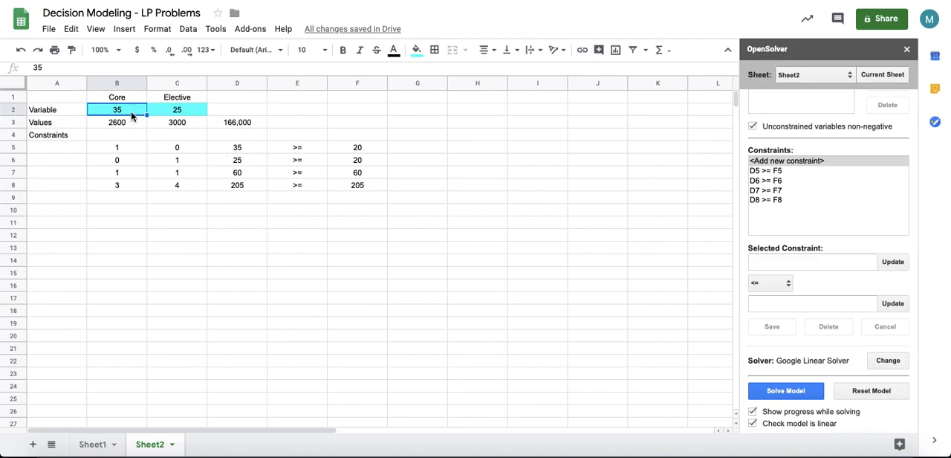
pyautogui.click(243, 150)
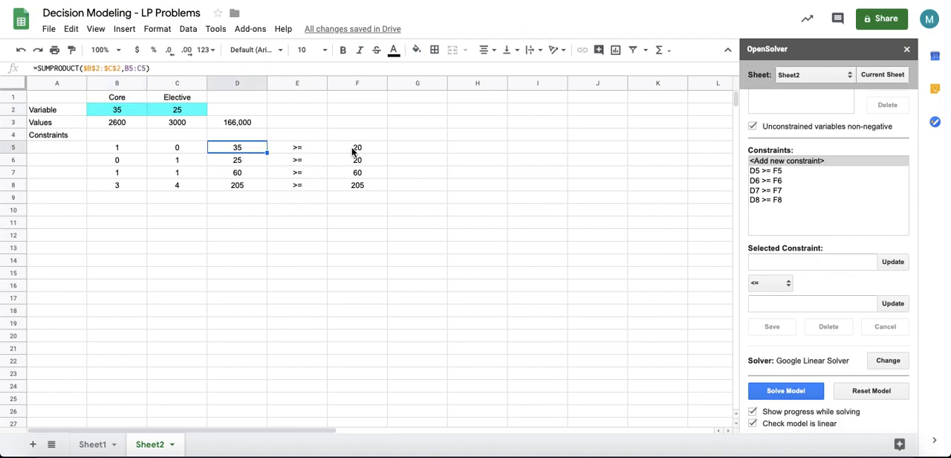
pyautogui.click(245, 160)
pyautogui.click(349, 162)
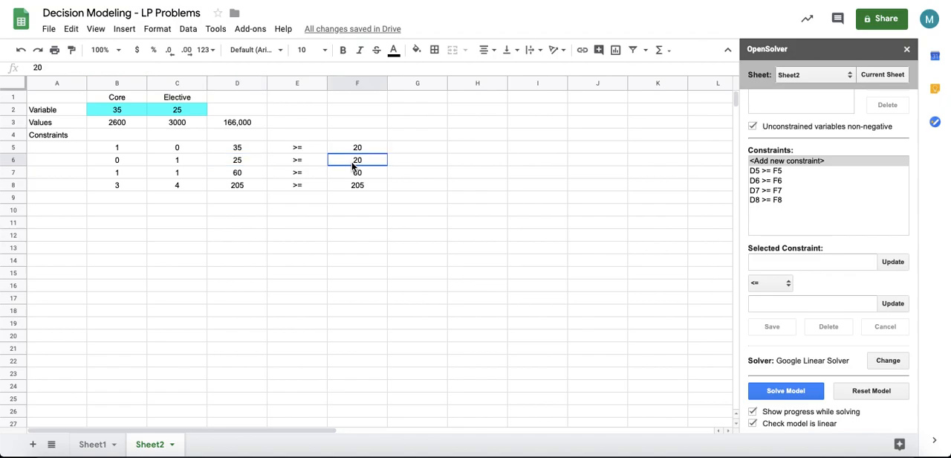
pyautogui.click(239, 175)
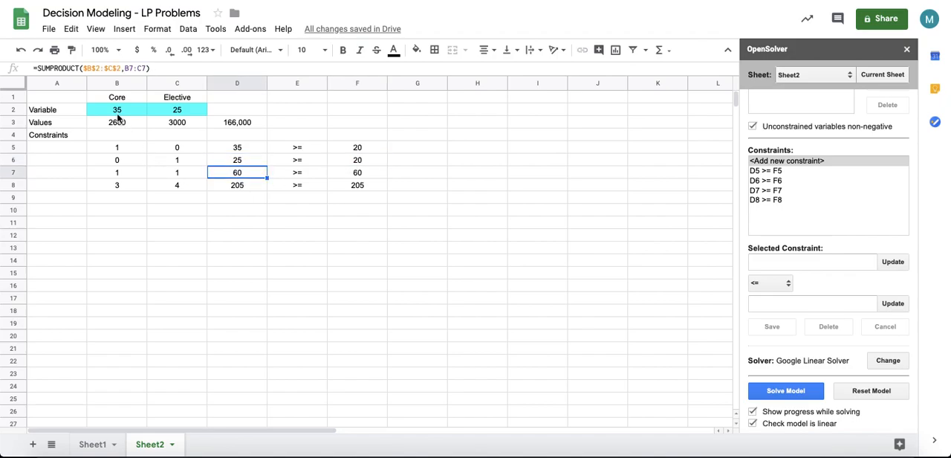
pyautogui.moveTo(186, 111); pyautogui.dragTo(123, 110)
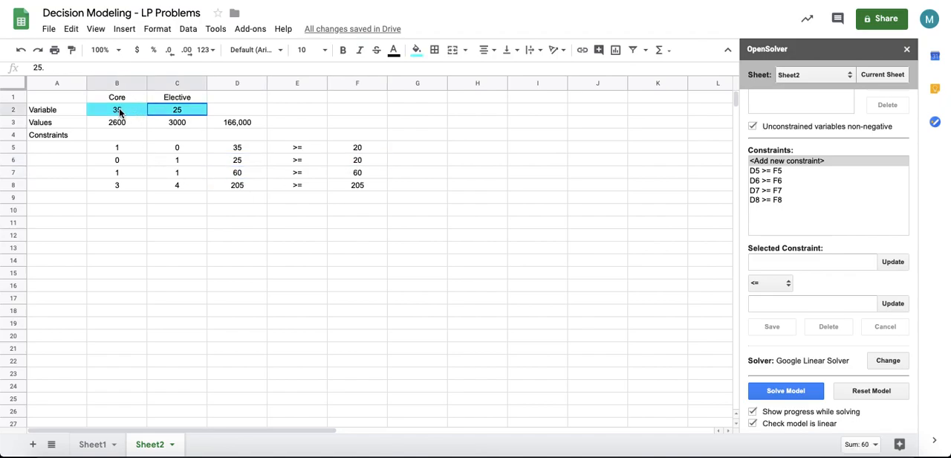
pyautogui.click(251, 174)
pyautogui.click(356, 175)
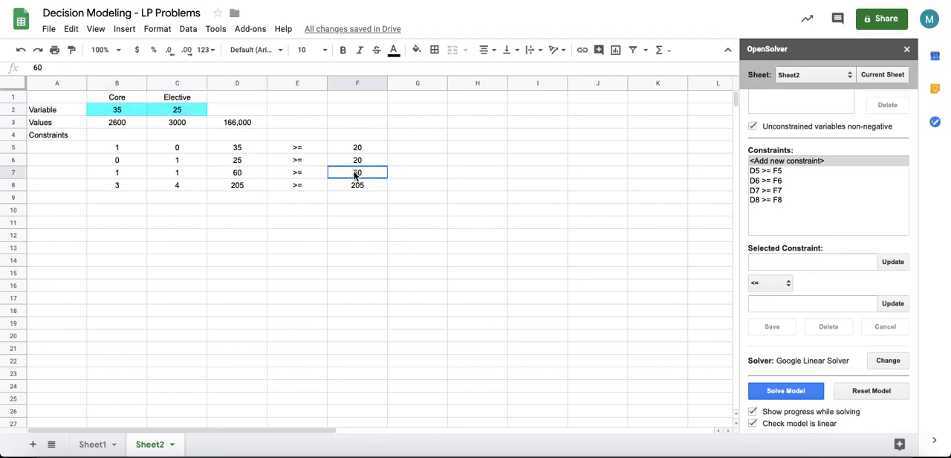
pyautogui.click(236, 187)
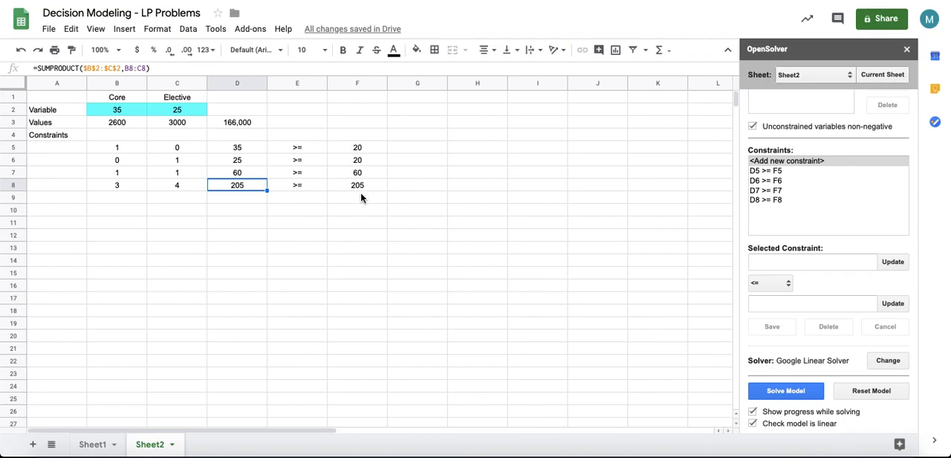
# Step: Select the whole model area A1:F8
pyautogui.click(435, 200)
pyautogui.click(447, 174)
pyautogui.click(478, 127)
pyautogui.click(396, 114)
pyautogui.click(475, 109)
pyautogui.click(372, 96)
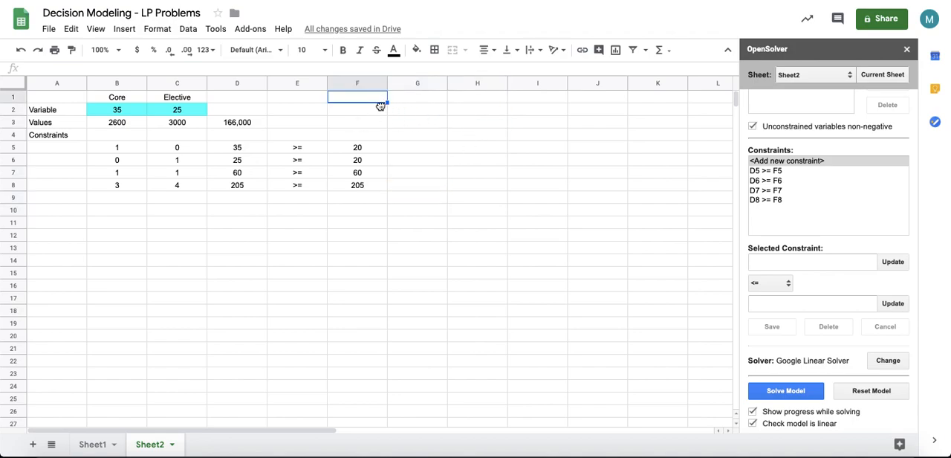
pyautogui.click(418, 121)
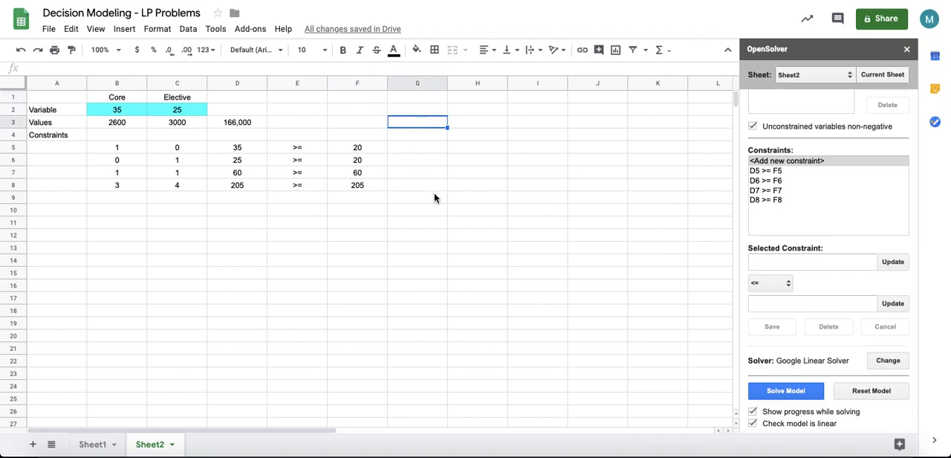
pyautogui.moveTo(380, 188); pyautogui.dragTo(58, 97)
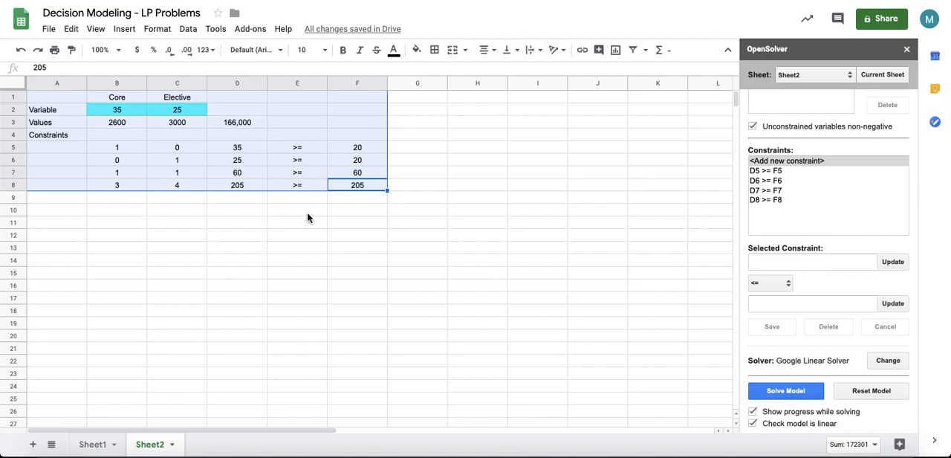